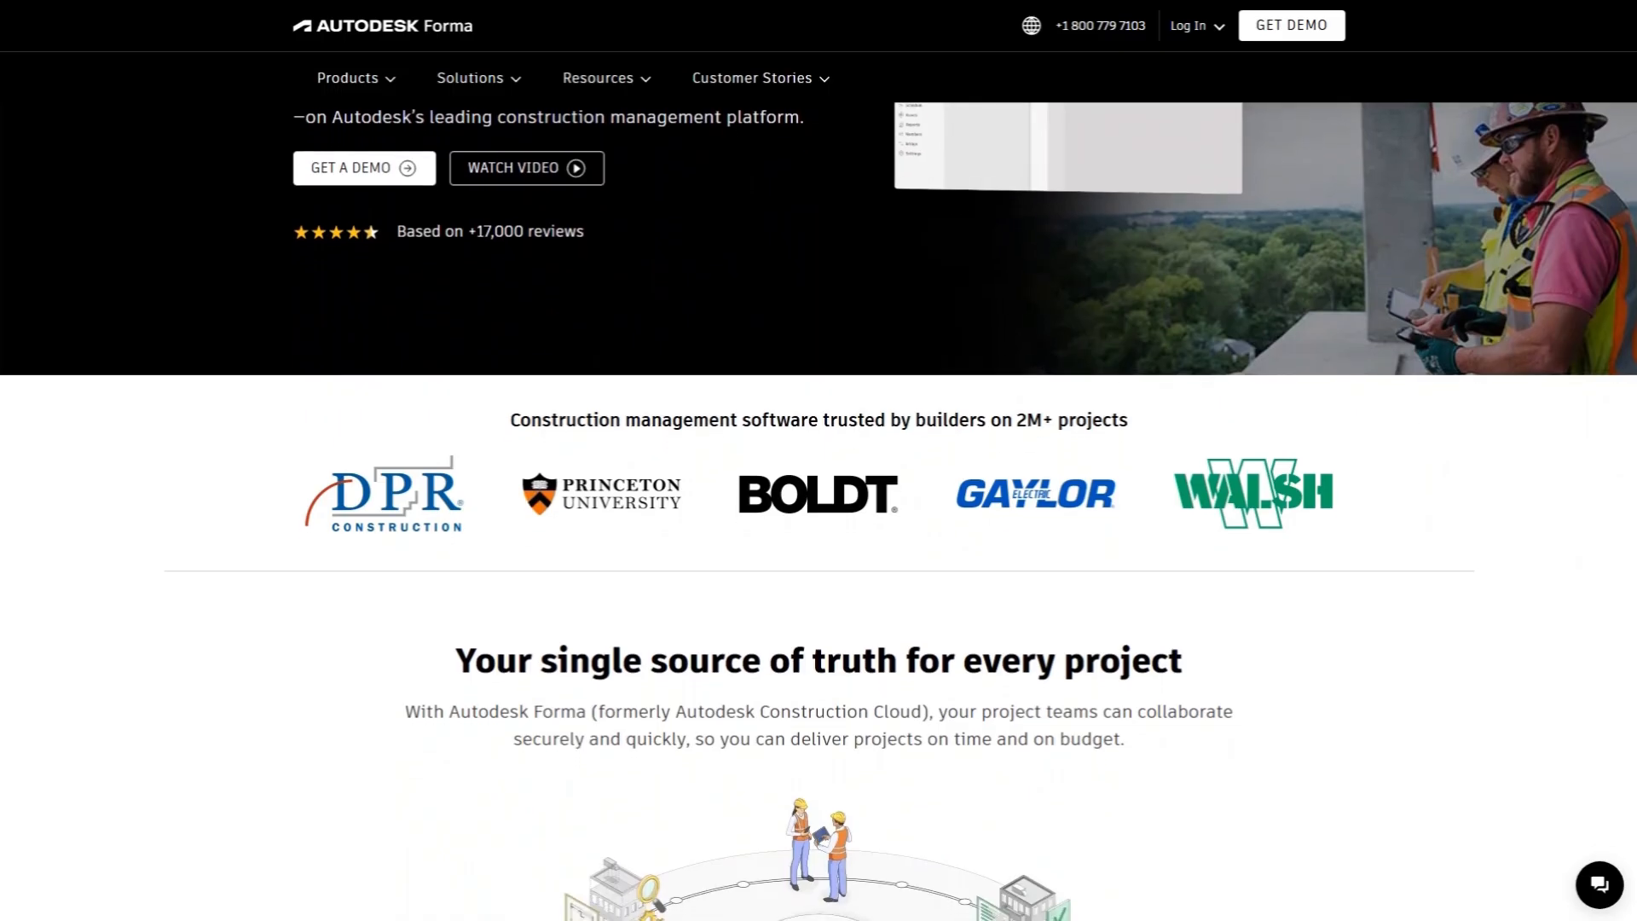
Step: Read through the Forma home page from the customer logos to the General Contractors, Specialty Contractors and Owners solutions
scroll(819, 511, "down", 1)
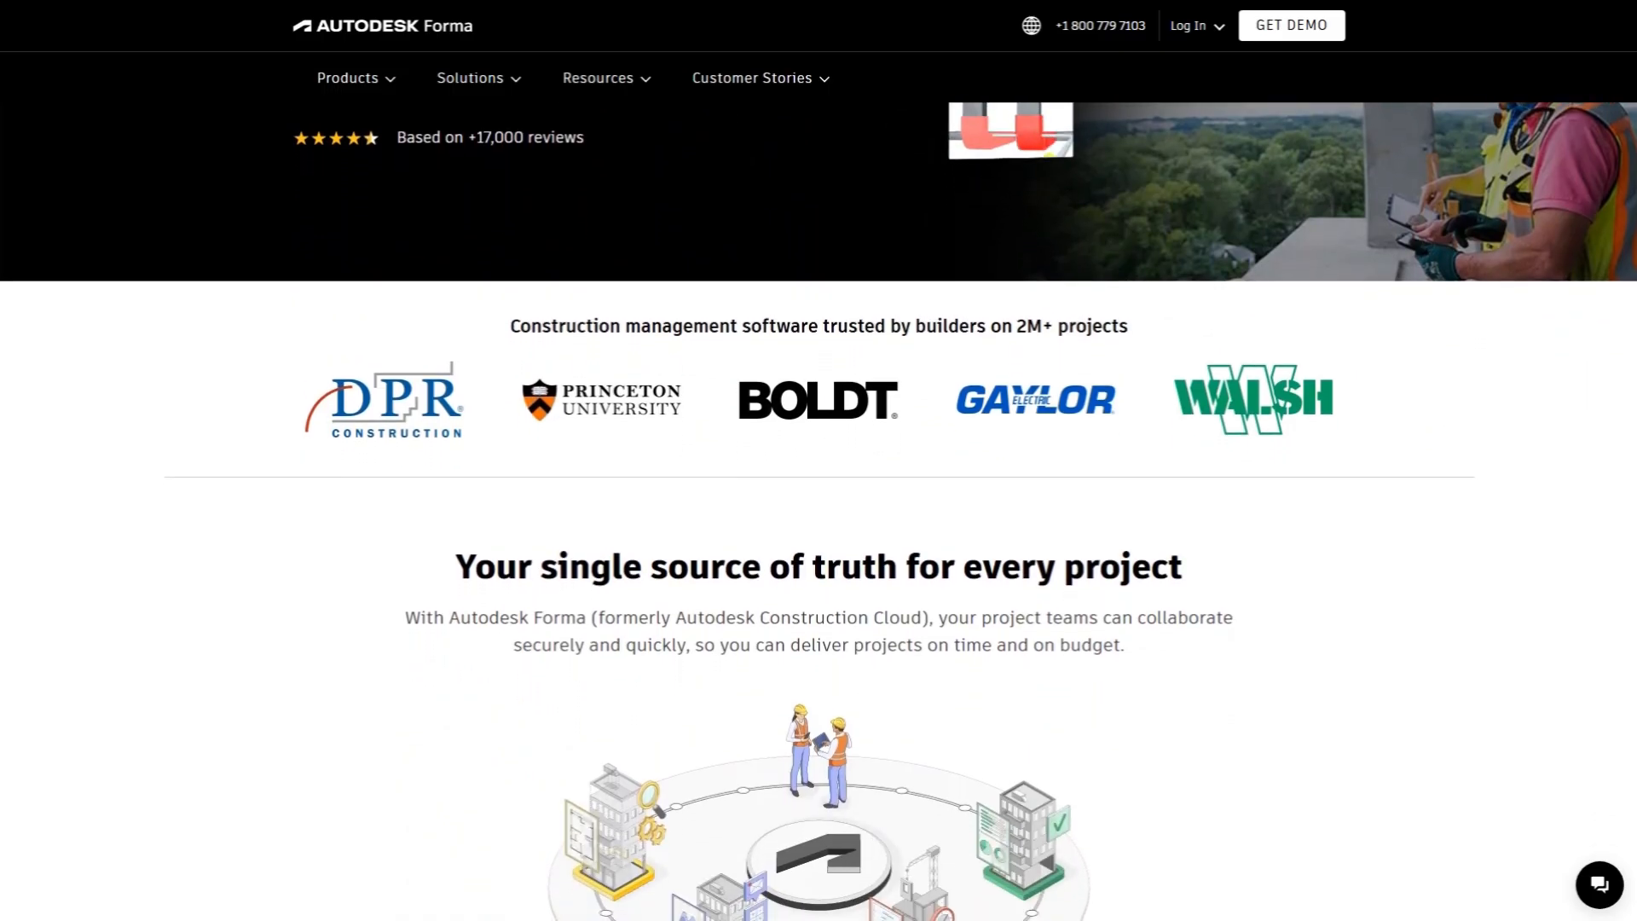
scroll(818, 511, "down", 1)
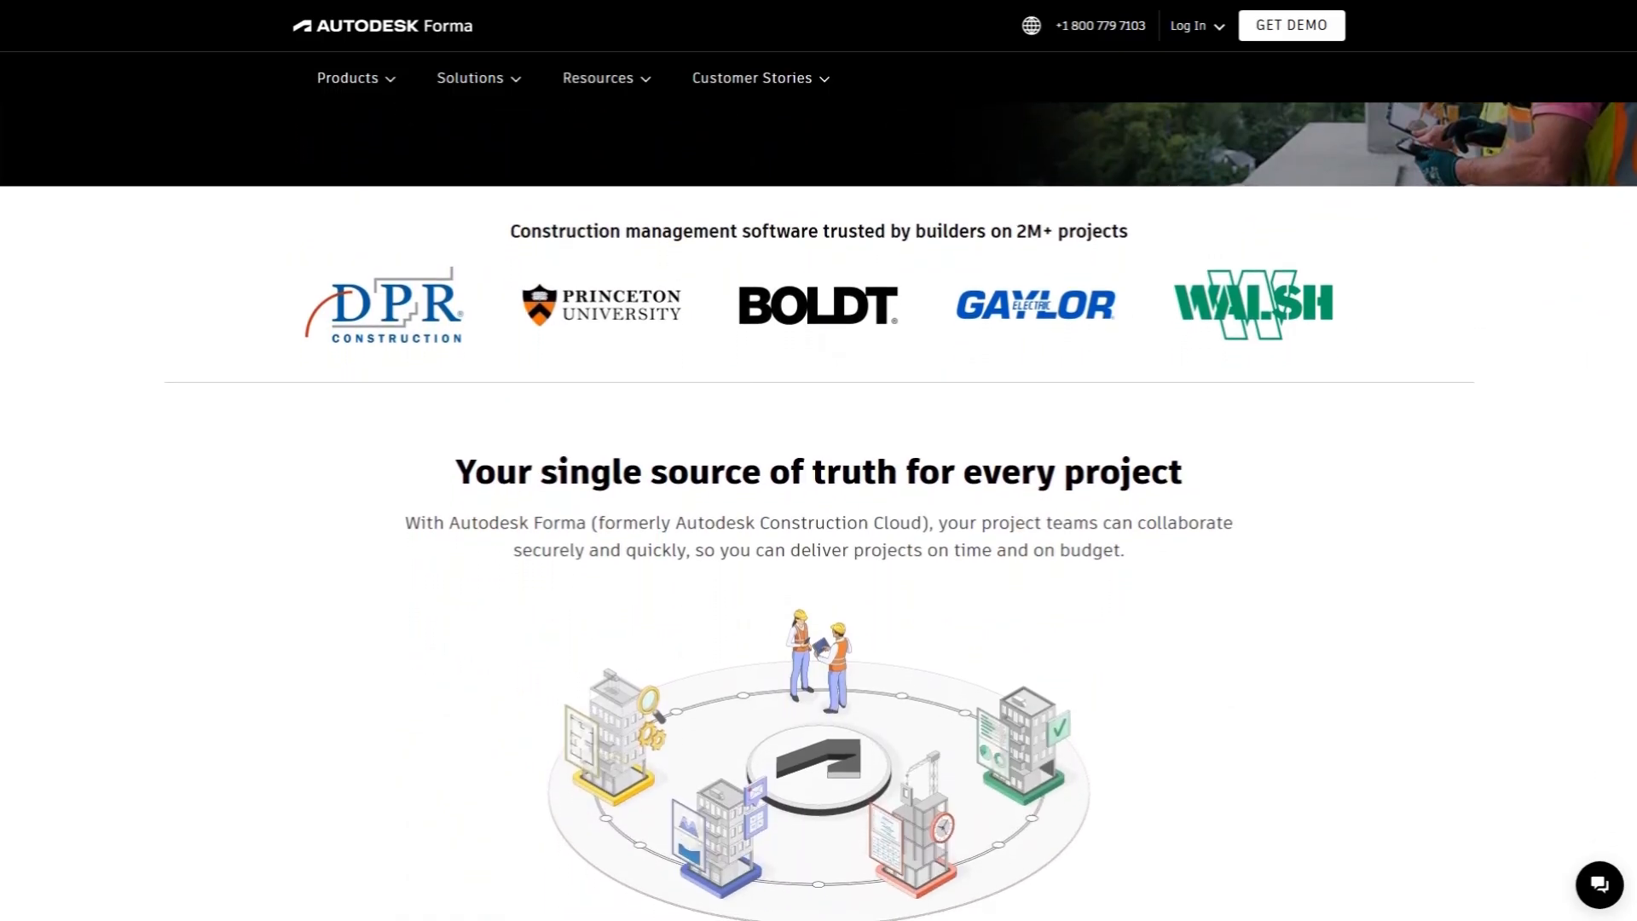
scroll(819, 512, "down", 1)
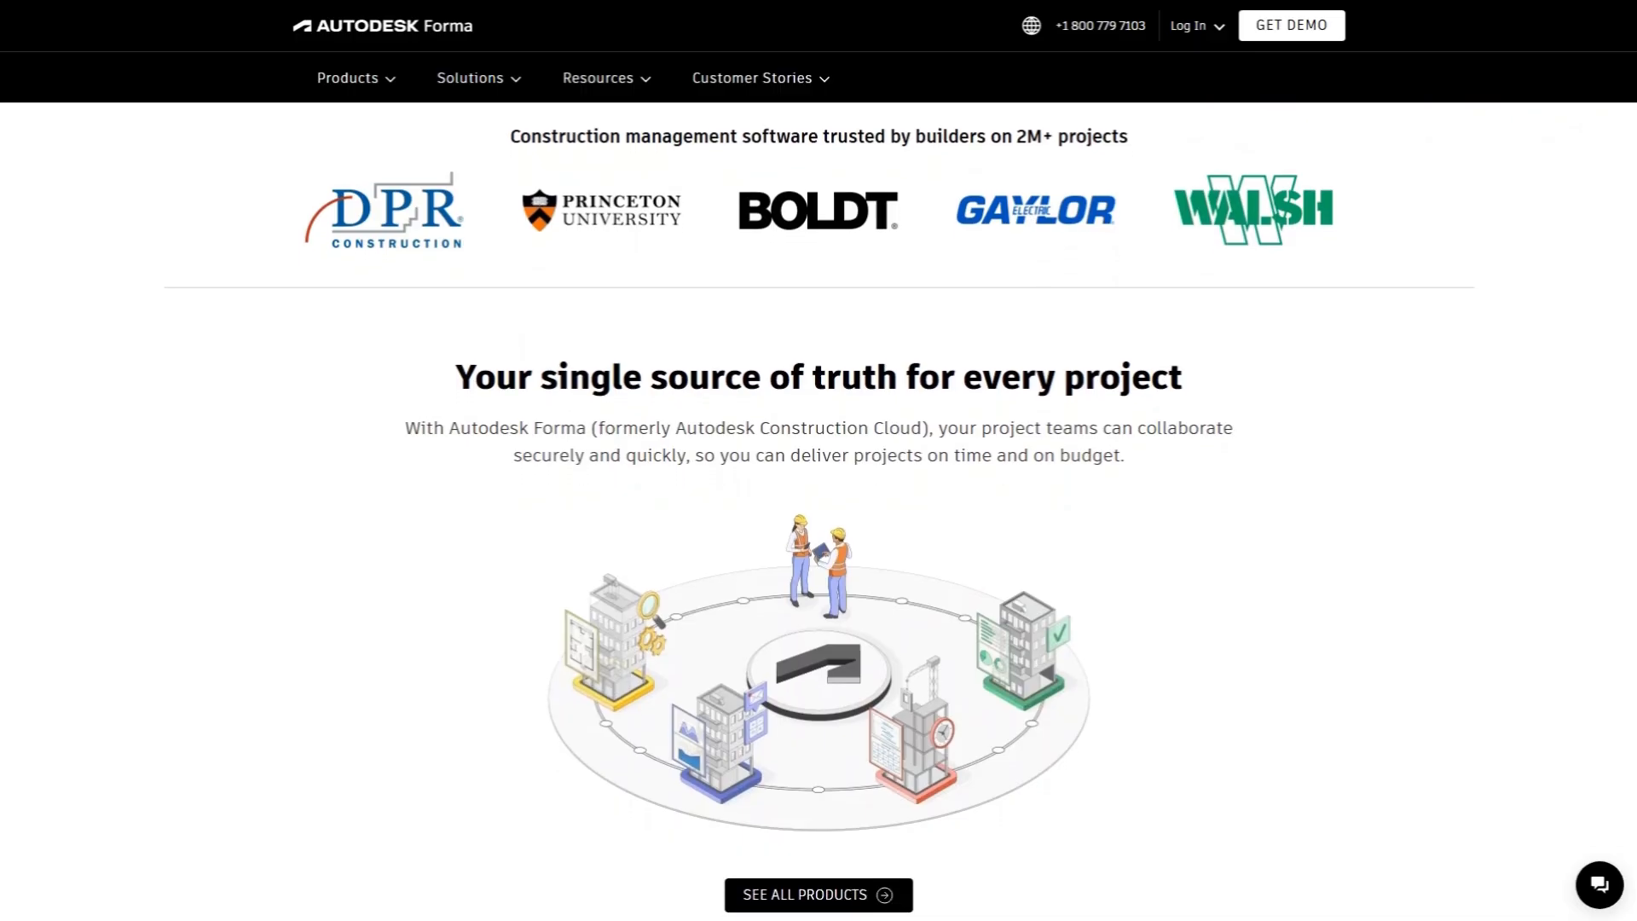
scroll(818, 512, "down", 1)
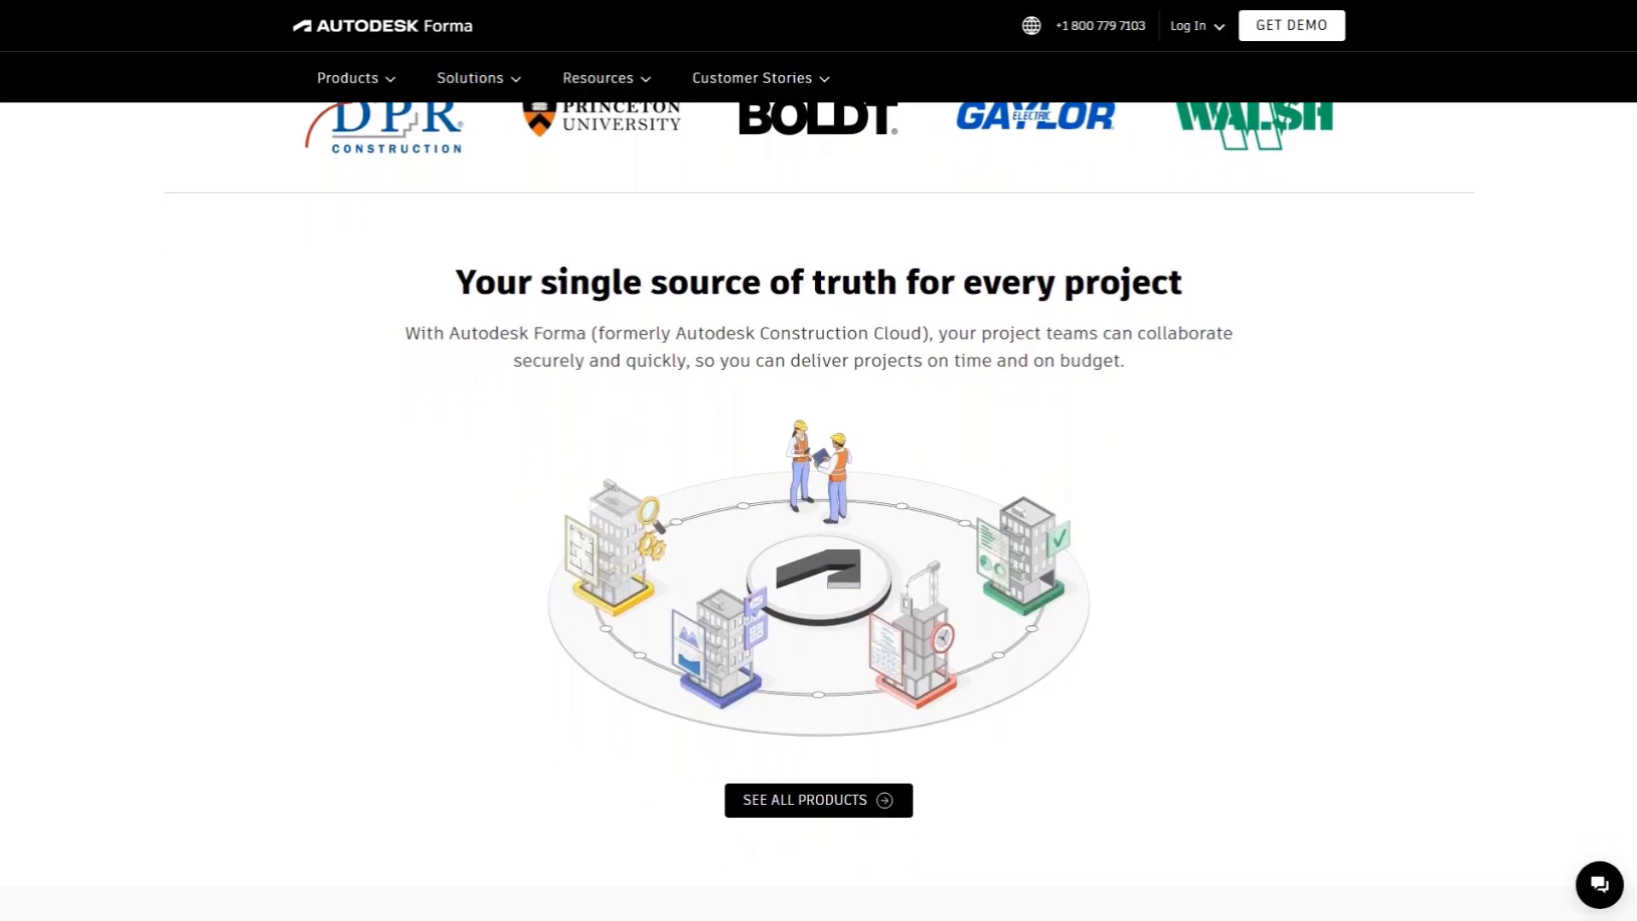
scroll(818, 512, "down", 1)
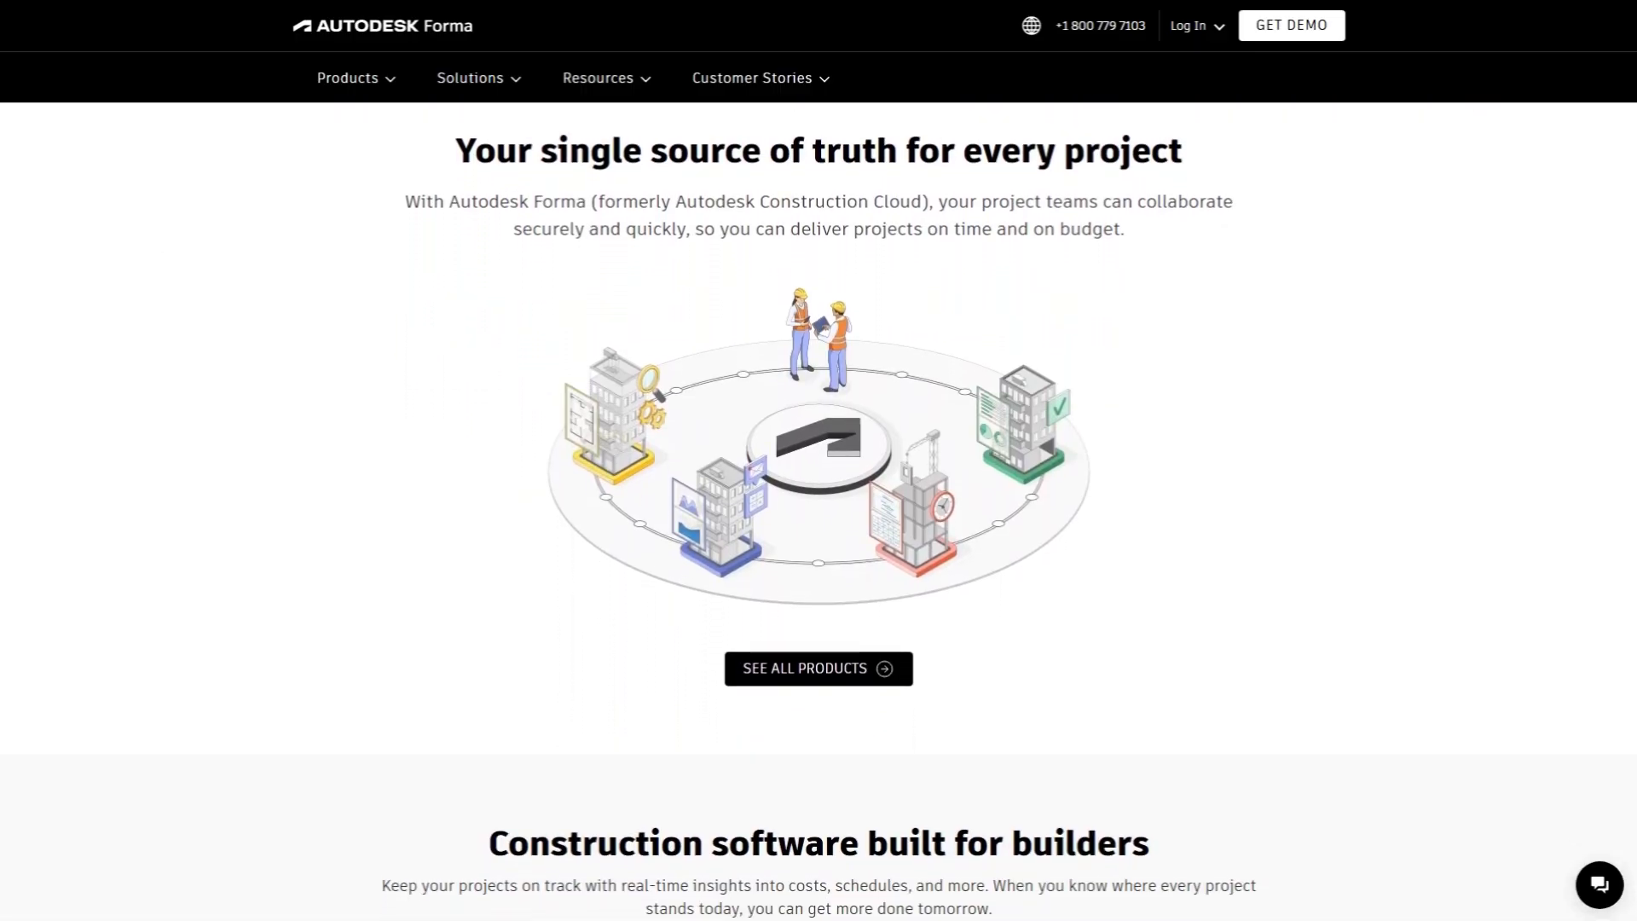
scroll(818, 512, "down", 1)
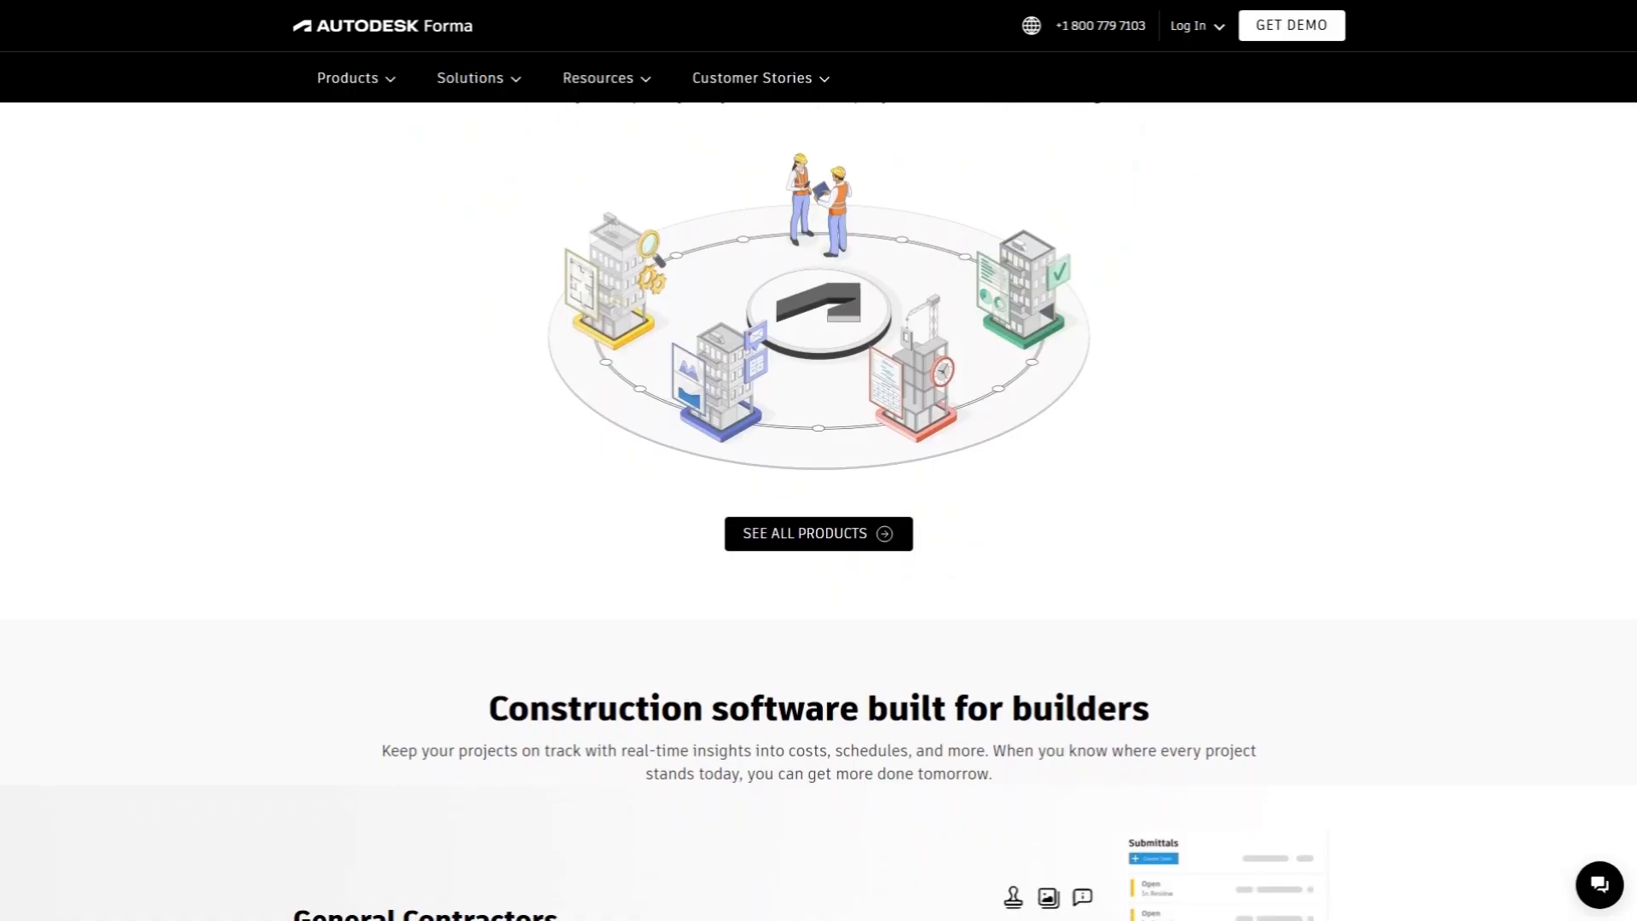
scroll(818, 512, "down", 1)
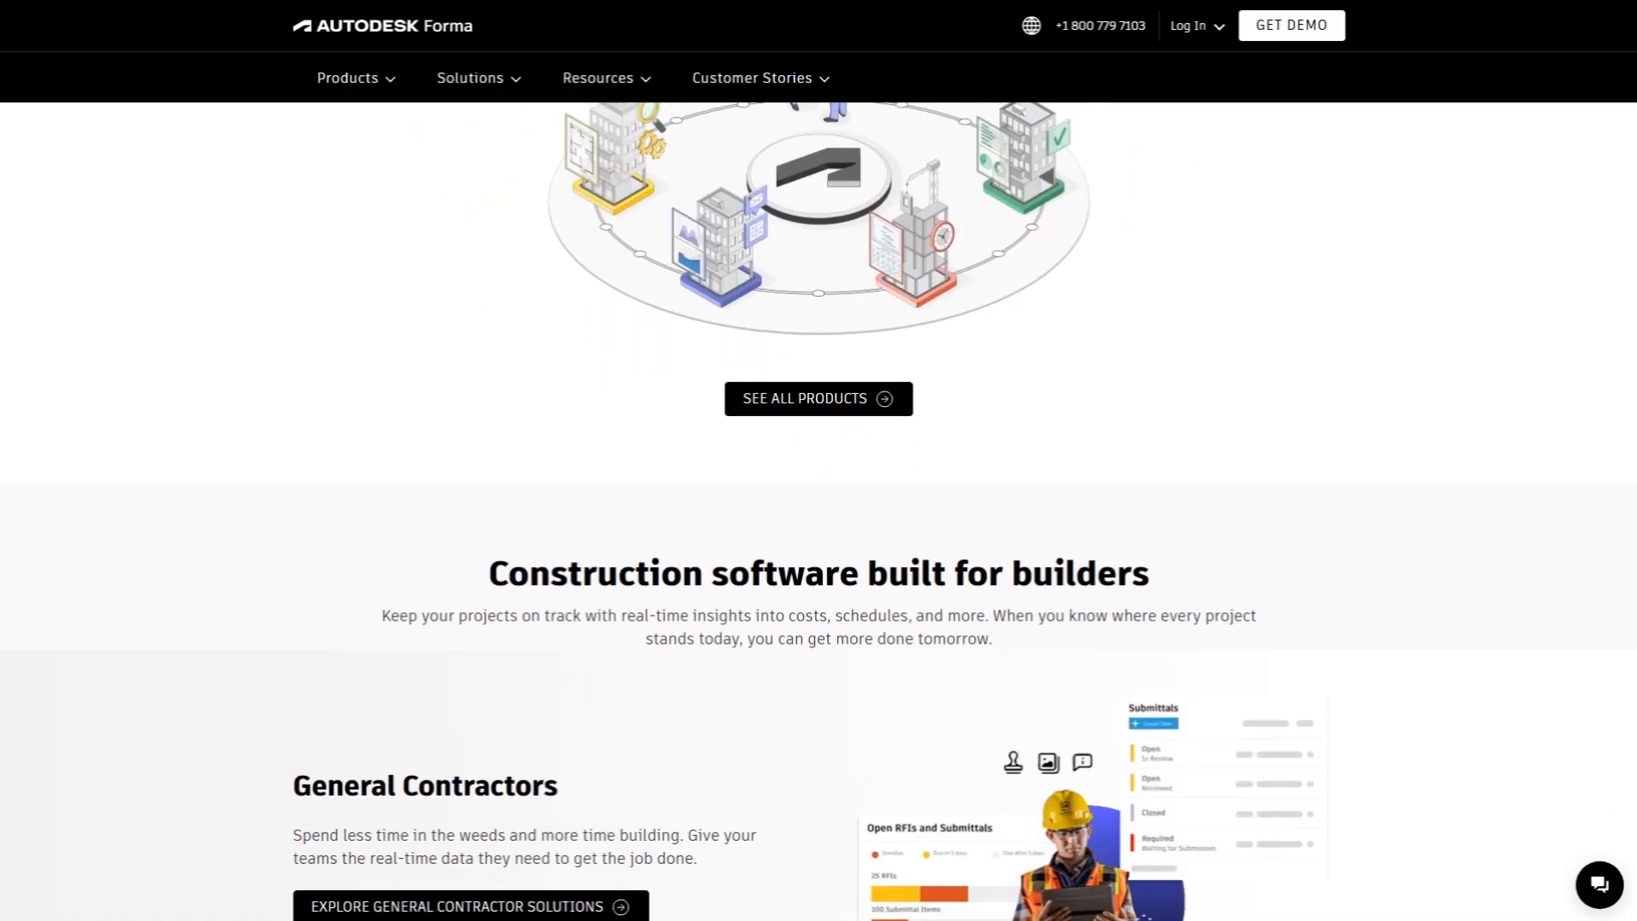
scroll(819, 512, "down", 1)
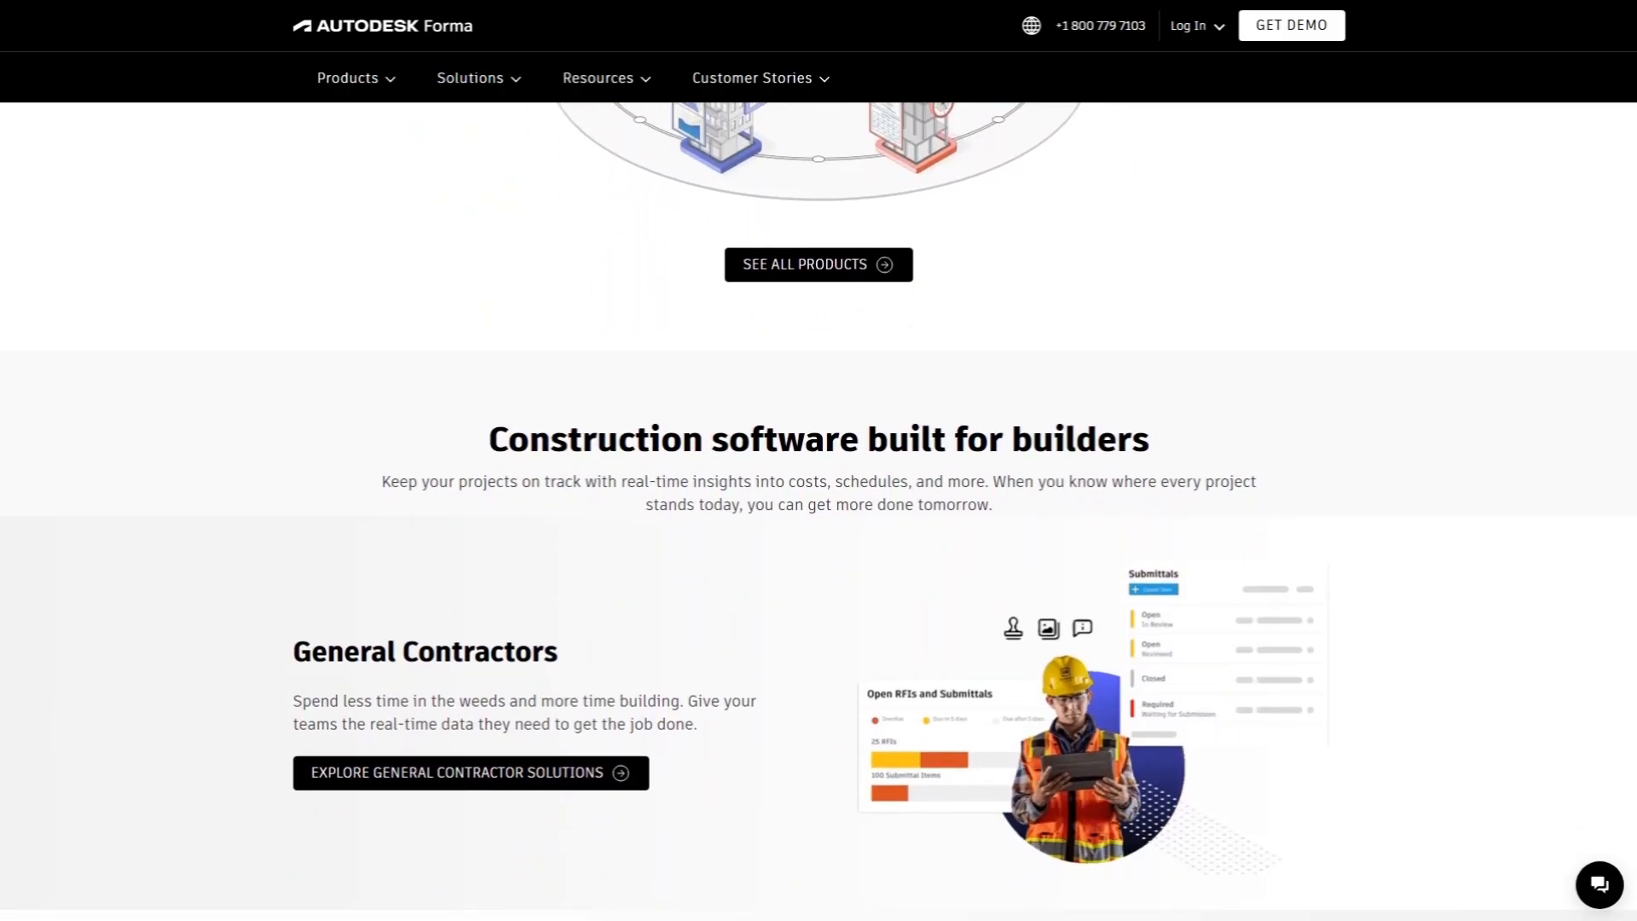
scroll(819, 512, "down", 1)
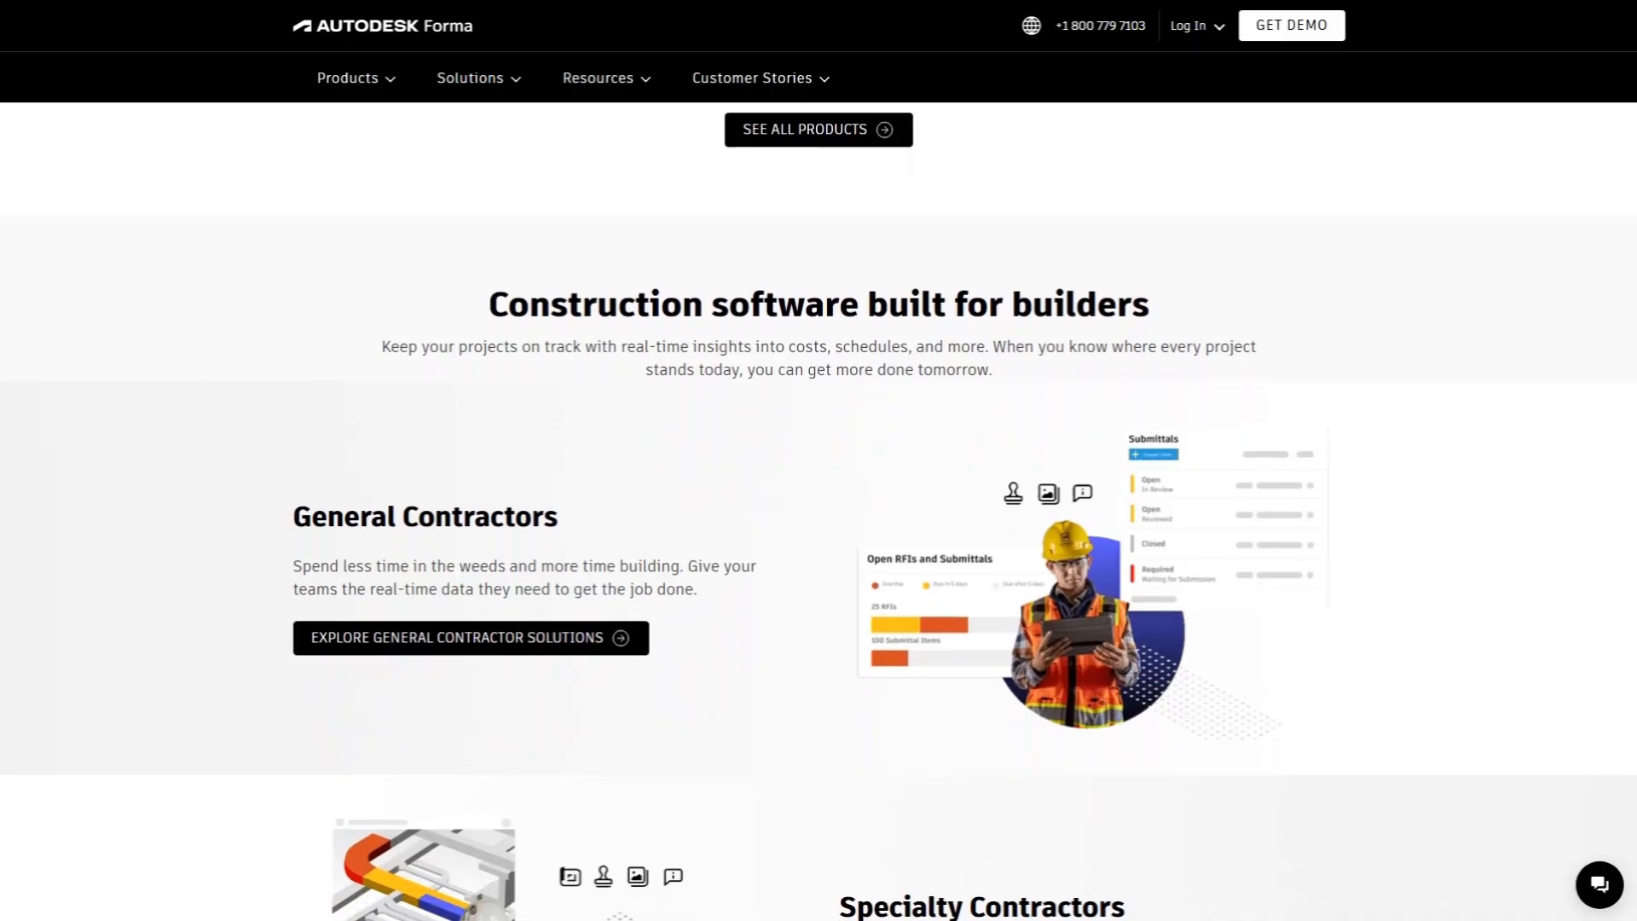
scroll(818, 512, "down", 1)
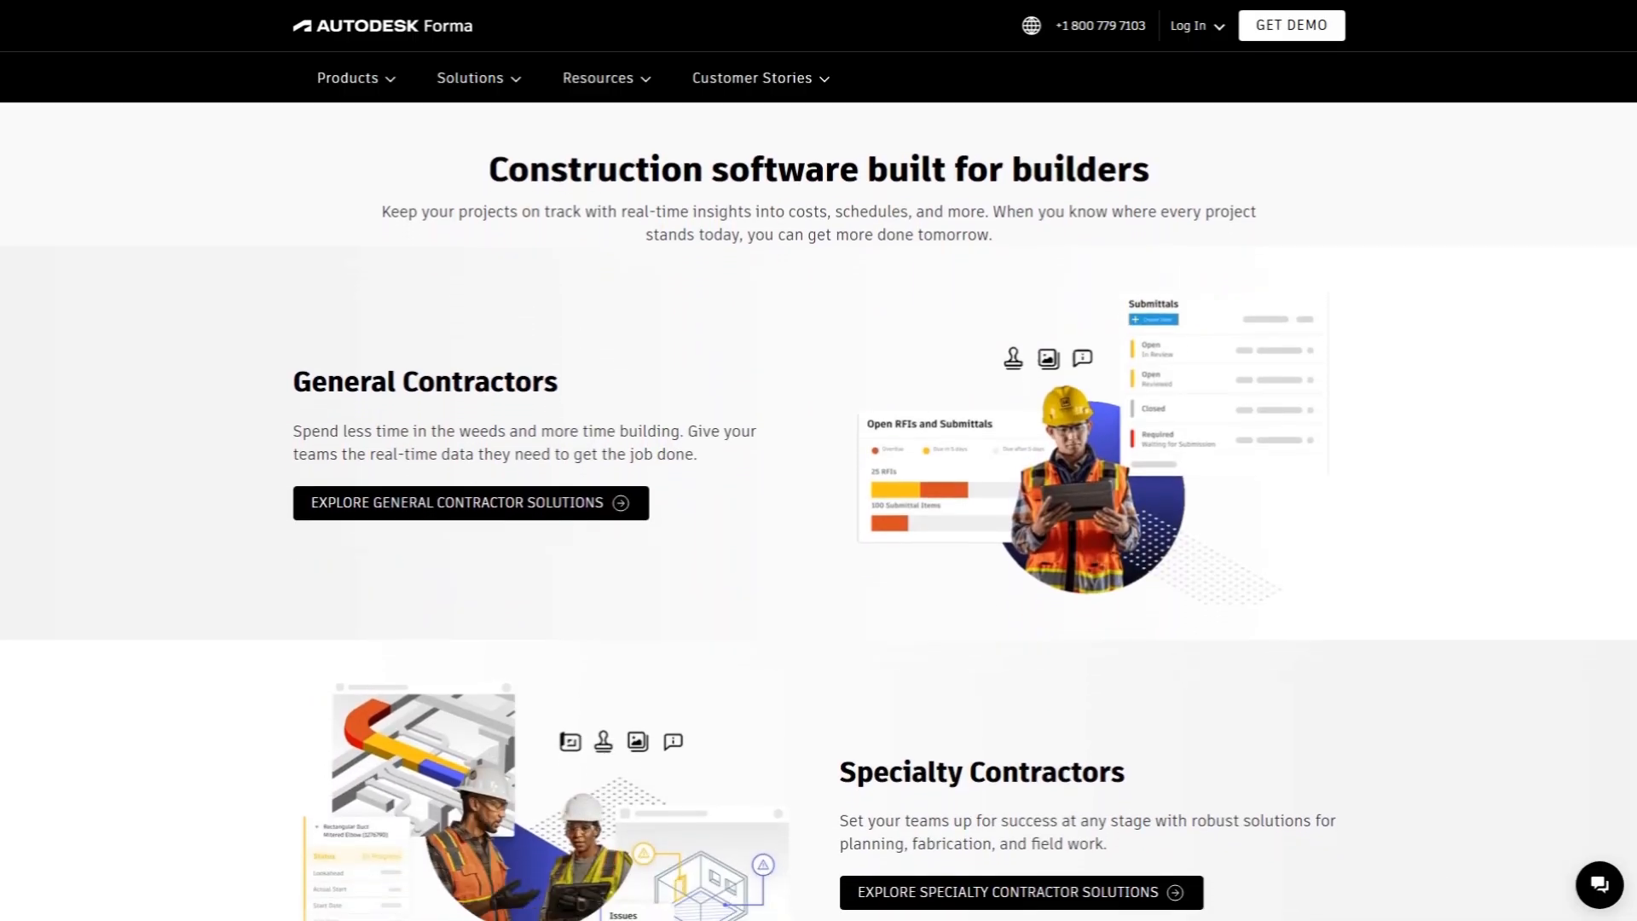
scroll(818, 511, "down", 1)
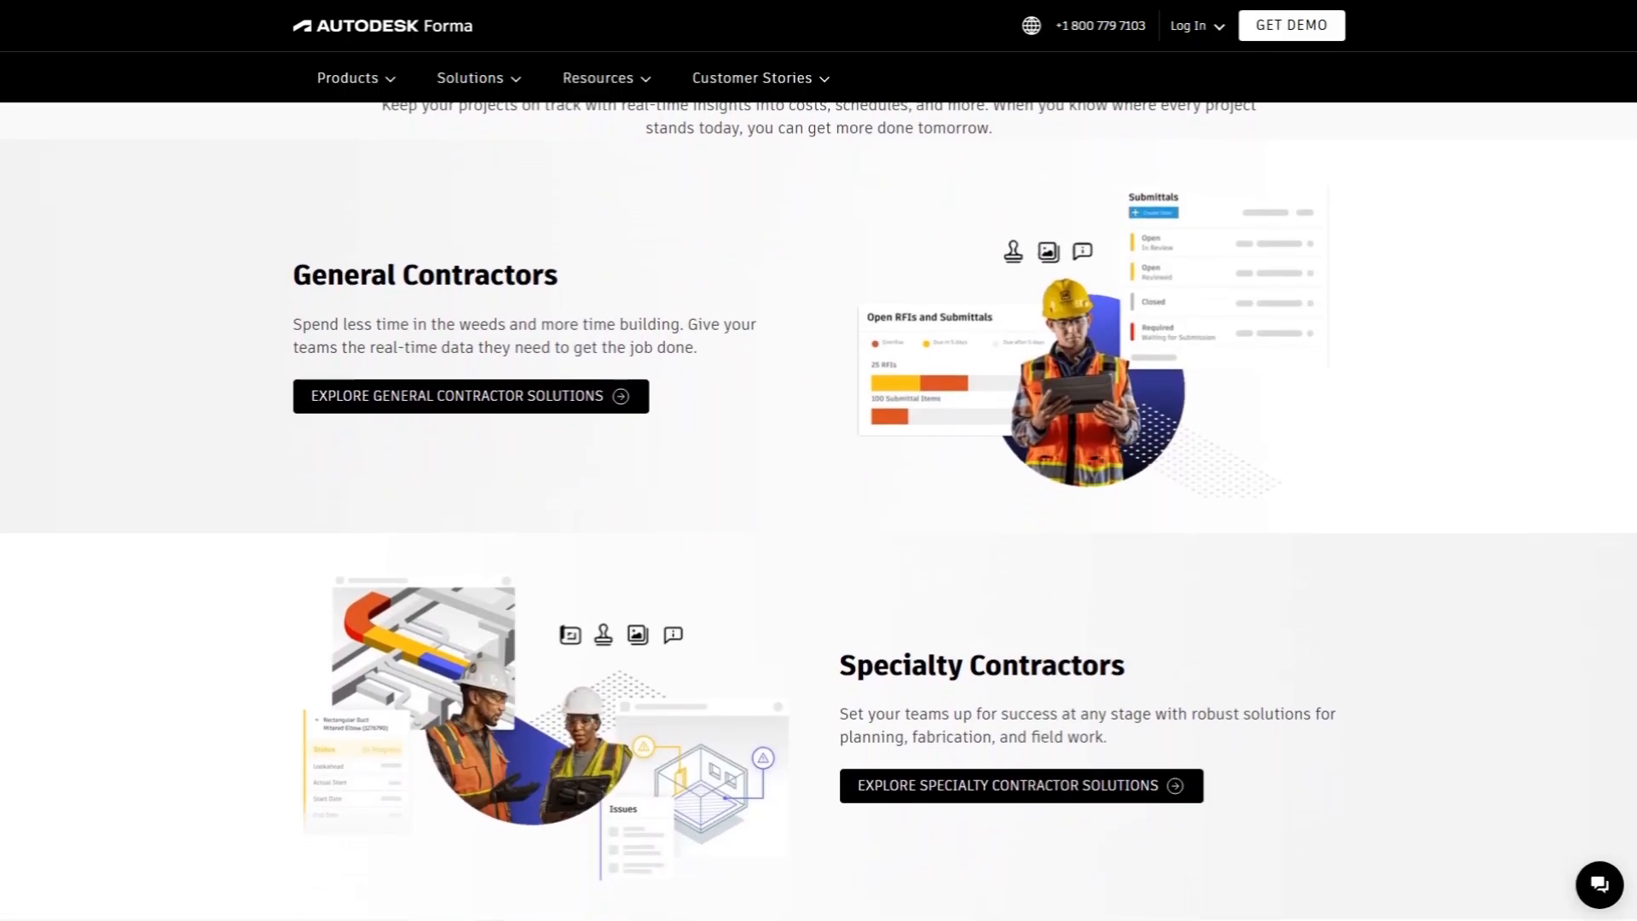
scroll(818, 512, "down", 1)
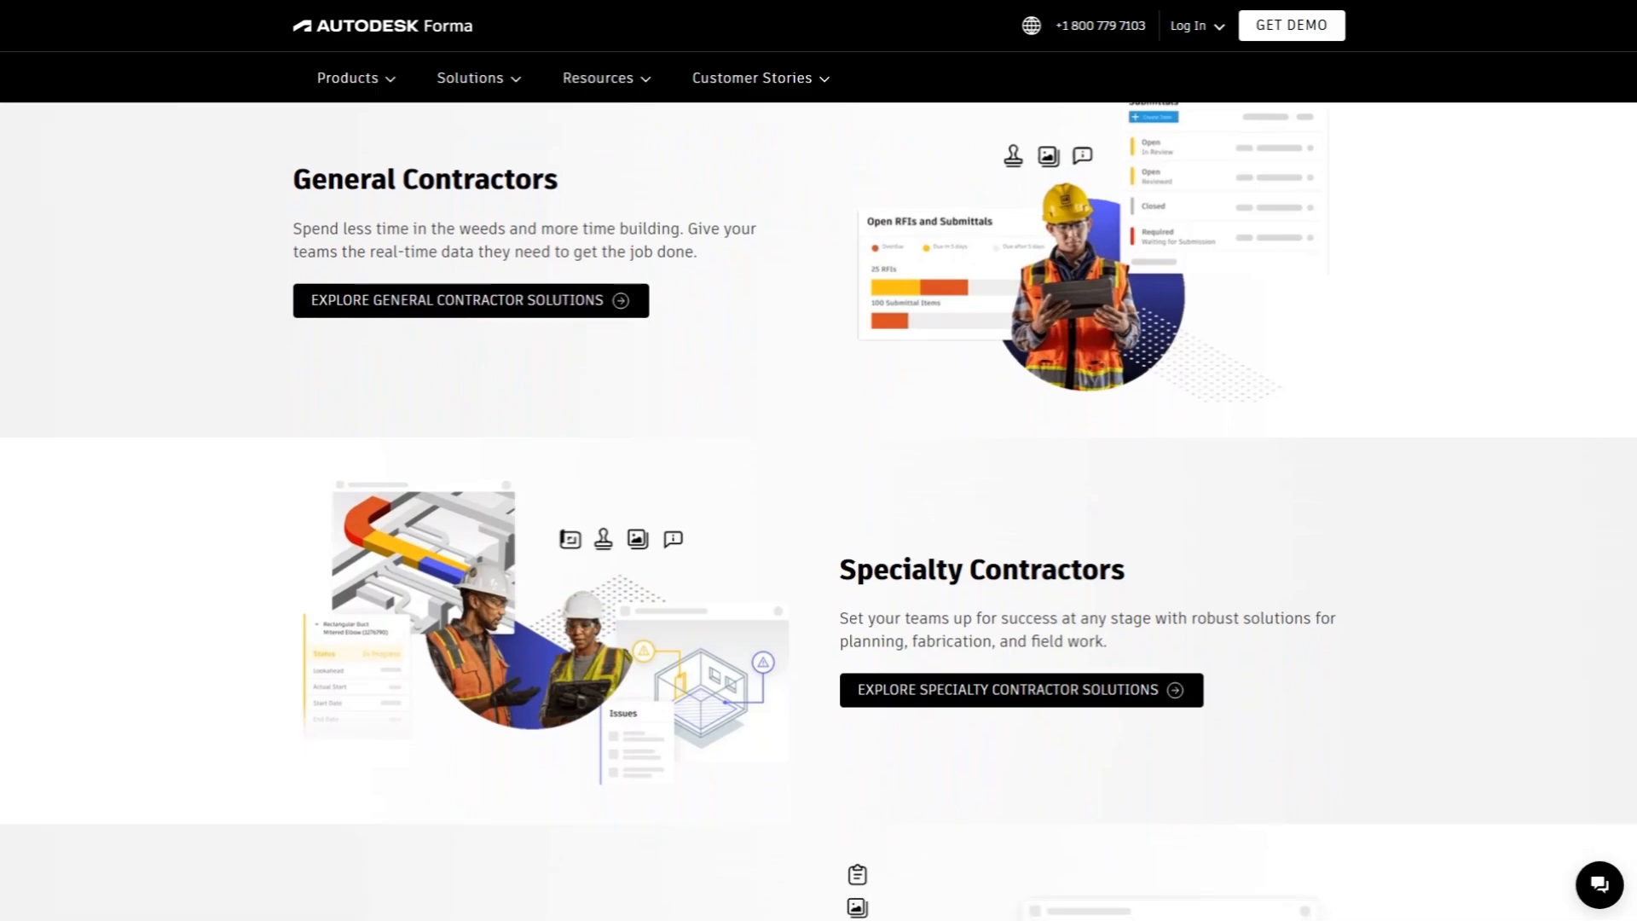
scroll(819, 512, "down", 1)
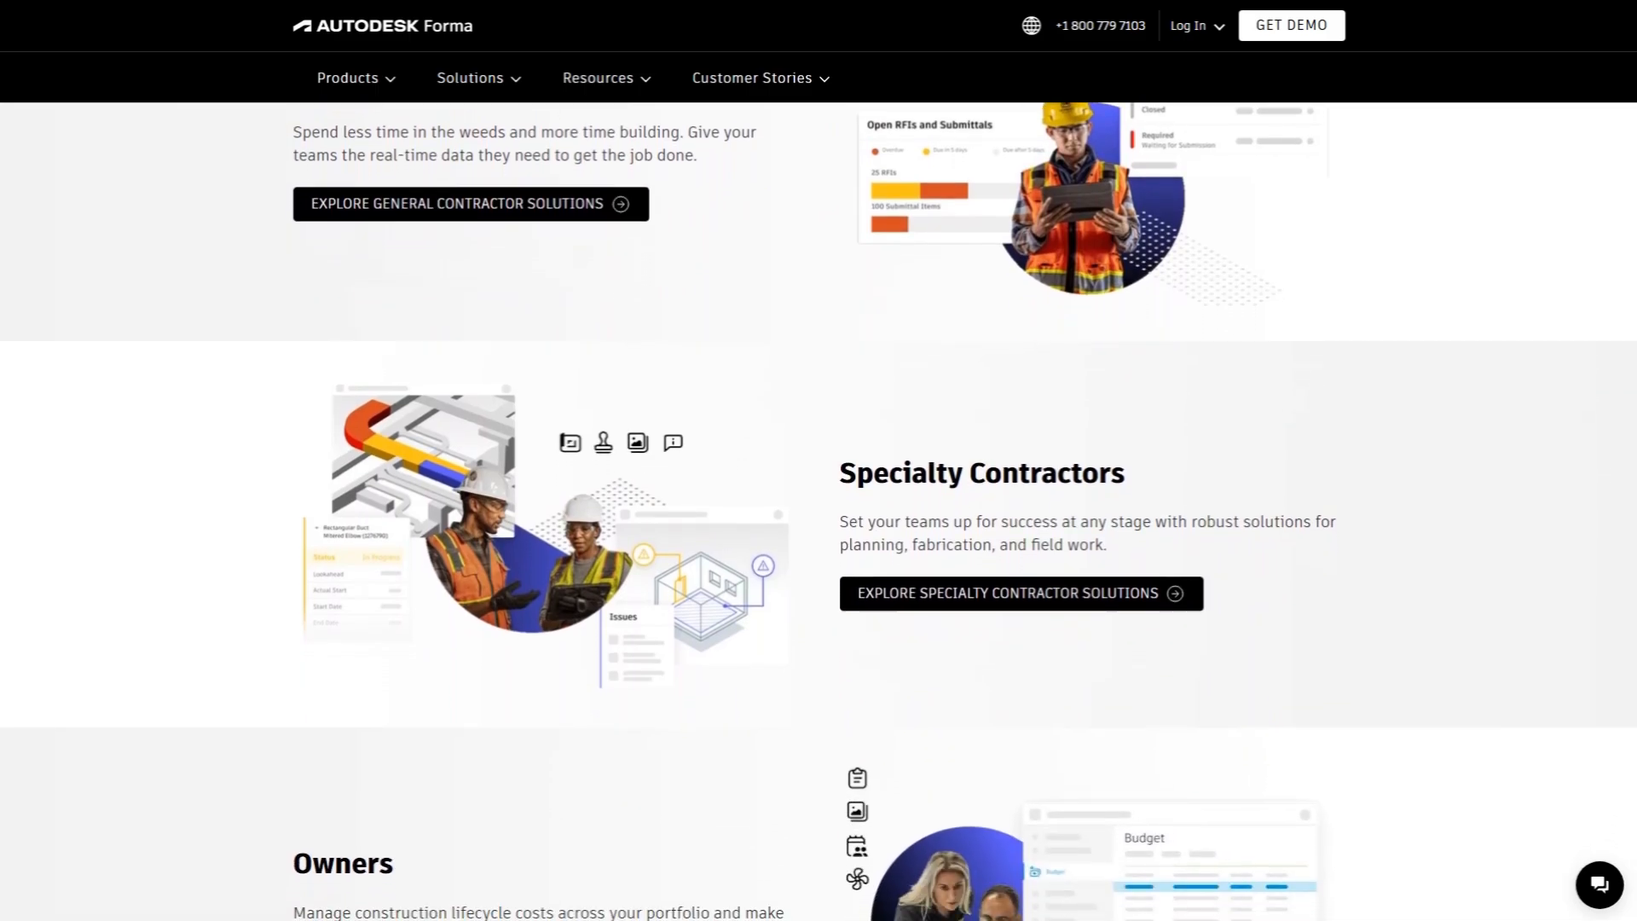
scroll(819, 512, "down", 1)
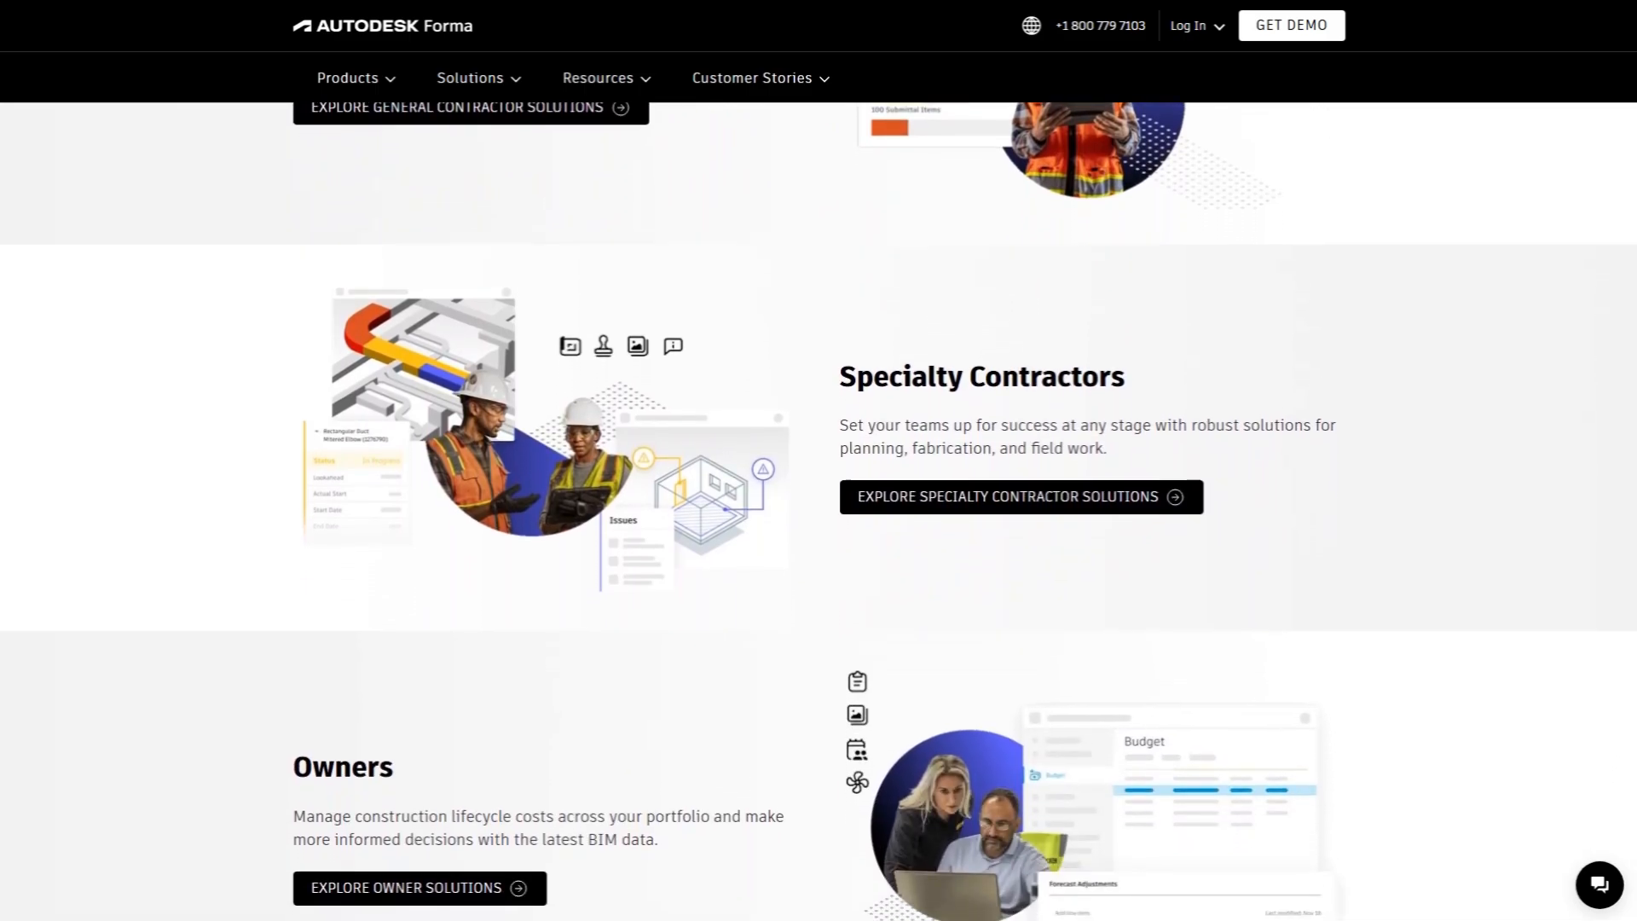
scroll(818, 512, "down", 1)
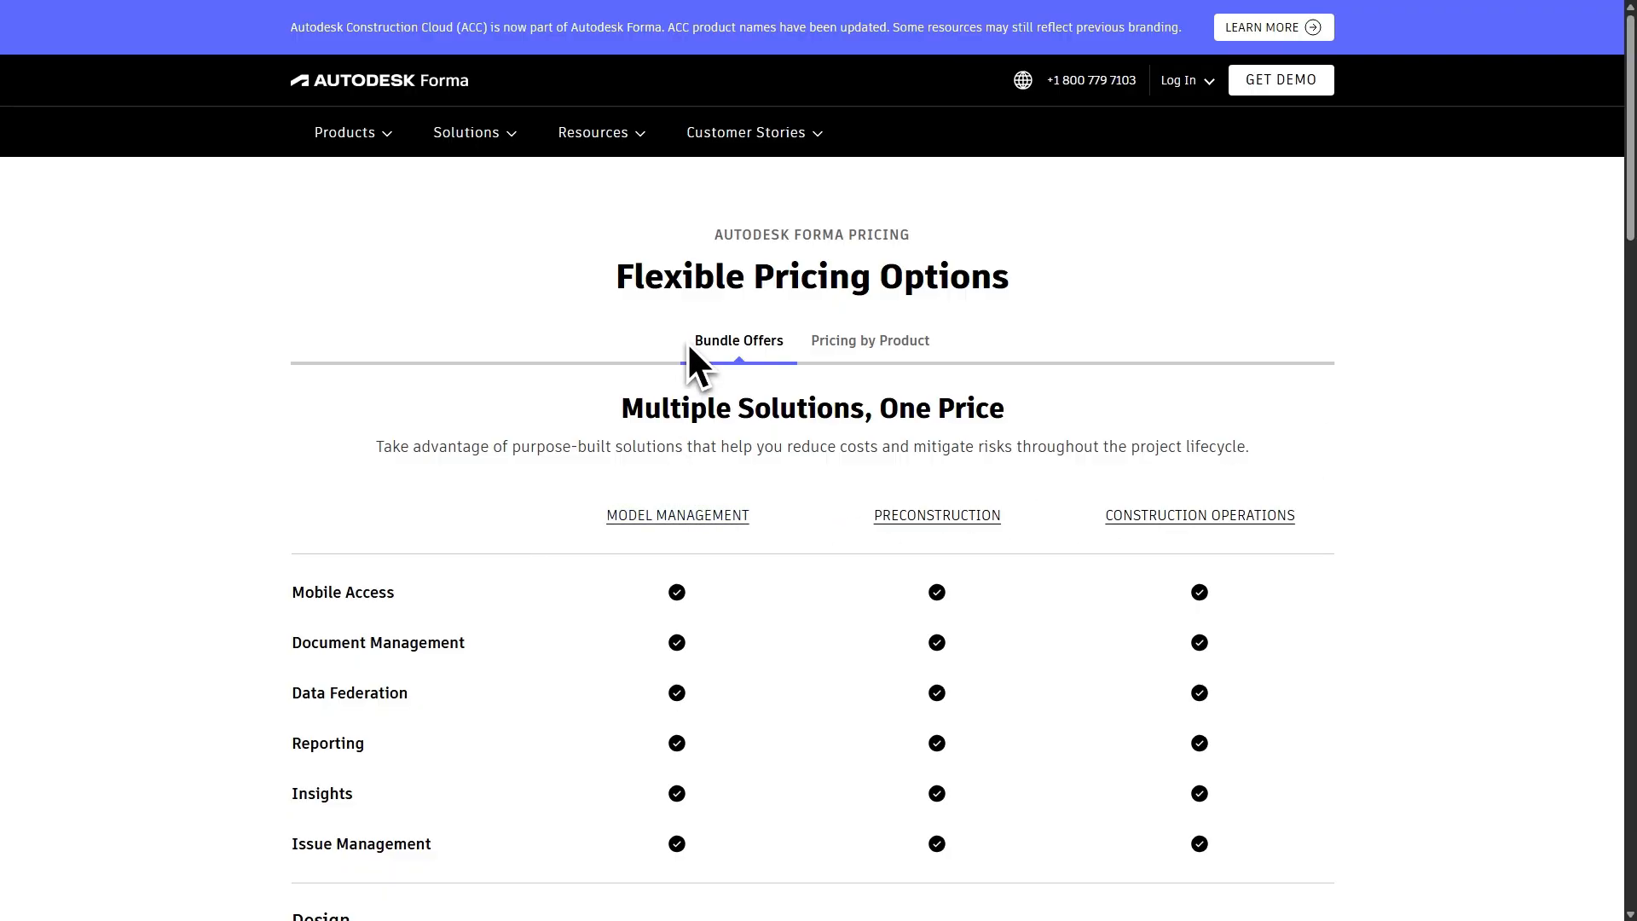
Step: Examine the bundle offers on the pricing page and look through the Pricing by Product cards
scroll(1030, 757, "down", 3)
scroll(756, 402, "up", 3)
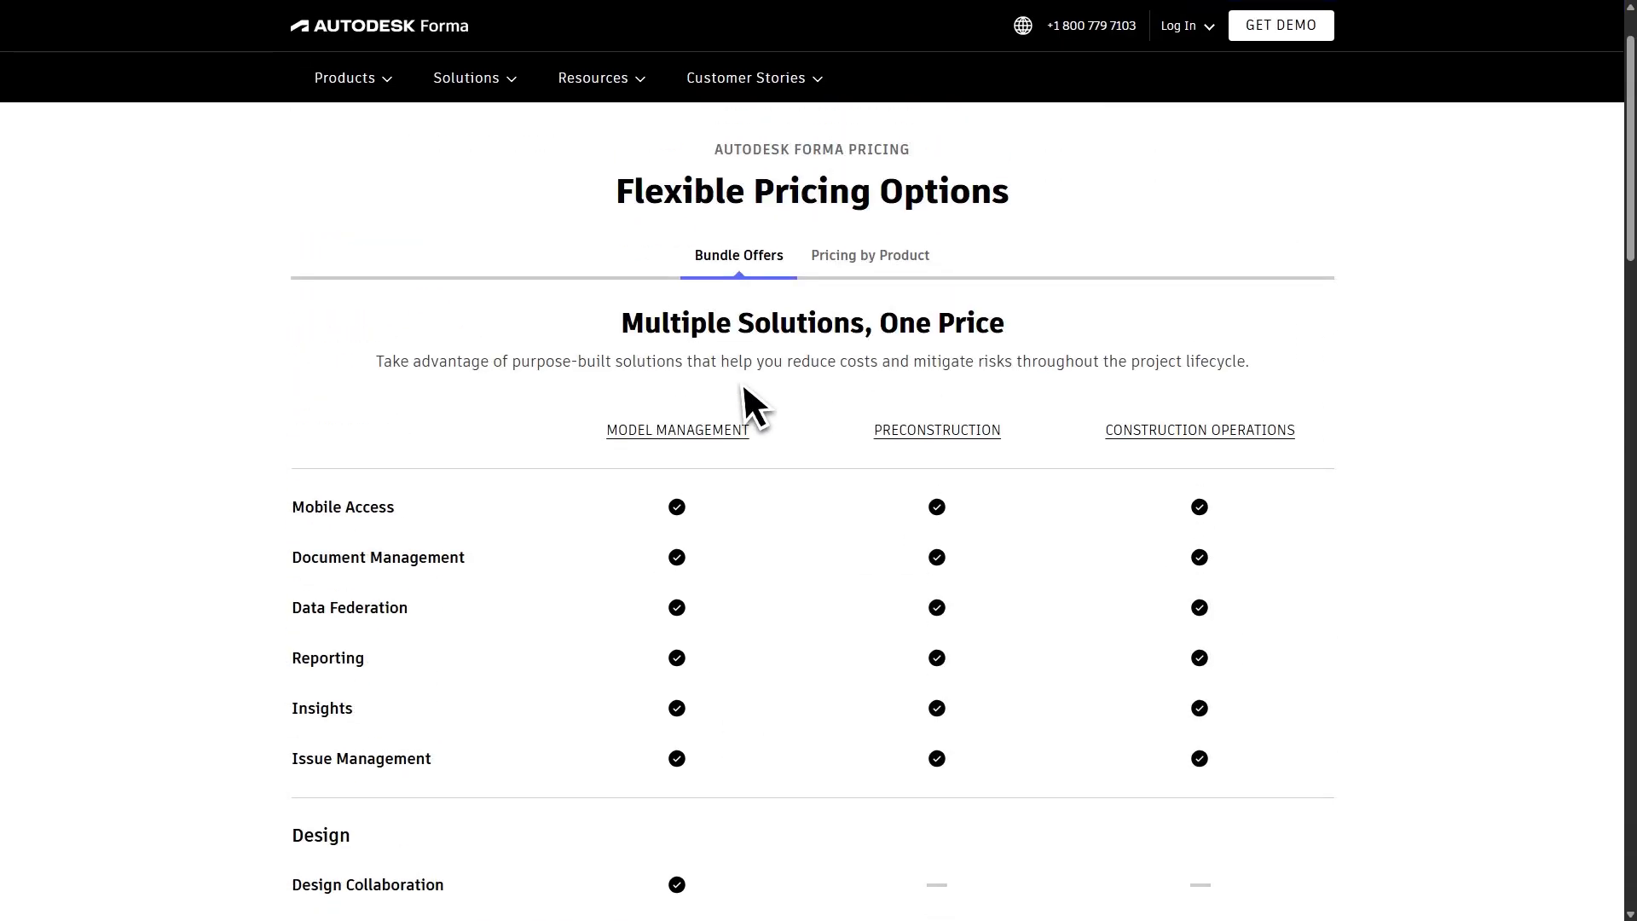
left_click(853, 343)
scroll(987, 585, "down", 2)
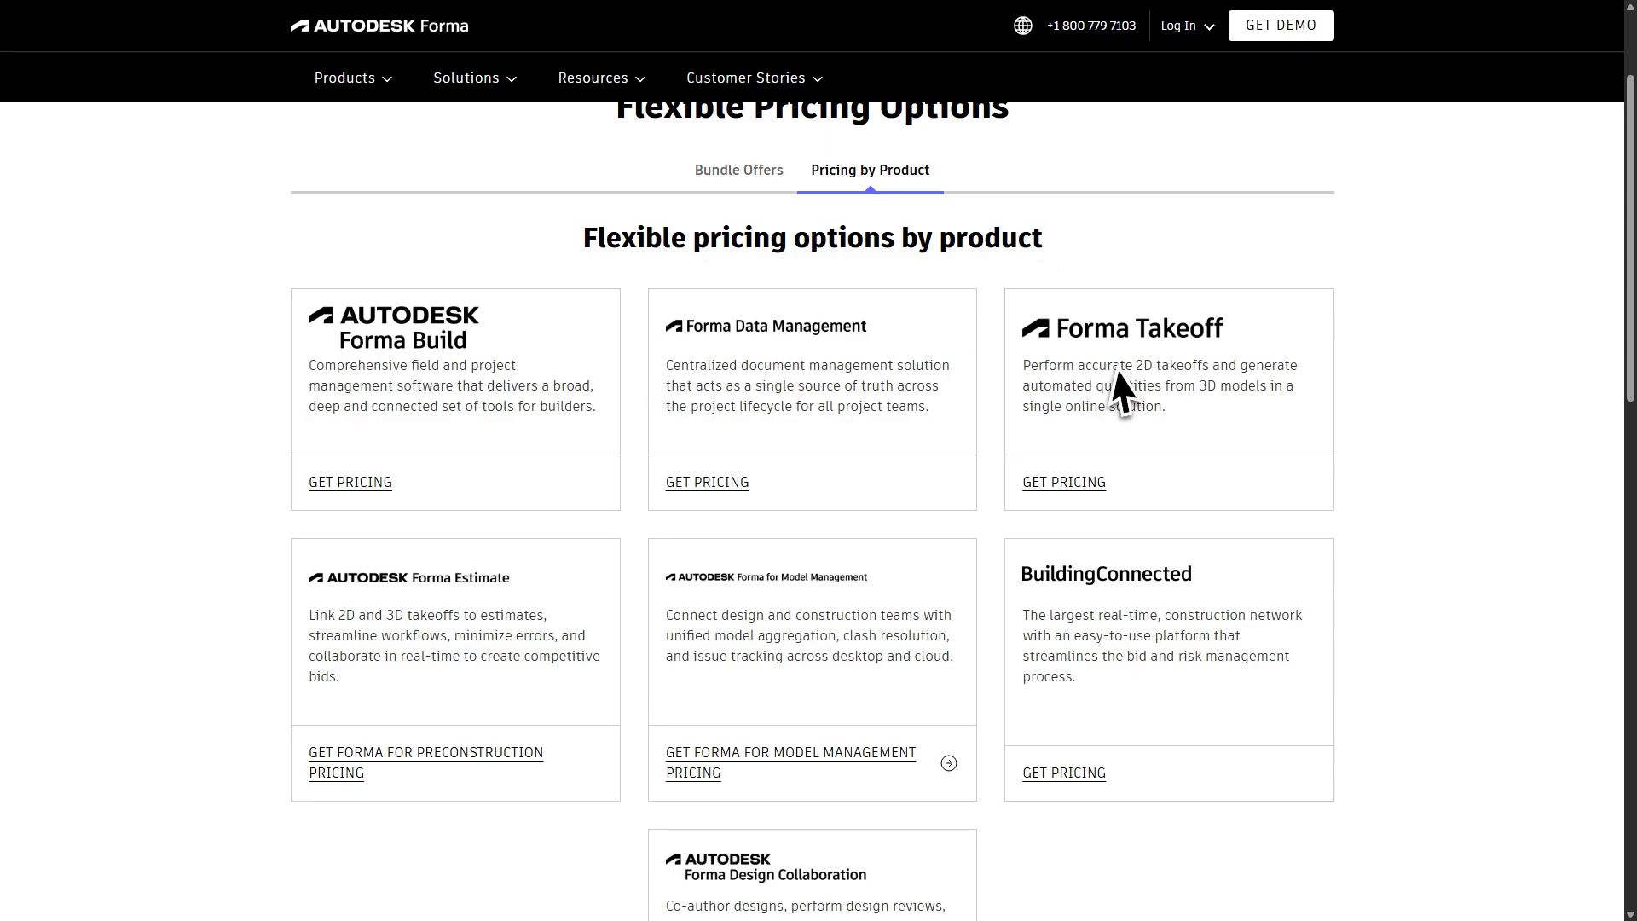
scroll(1174, 526, "down", 2)
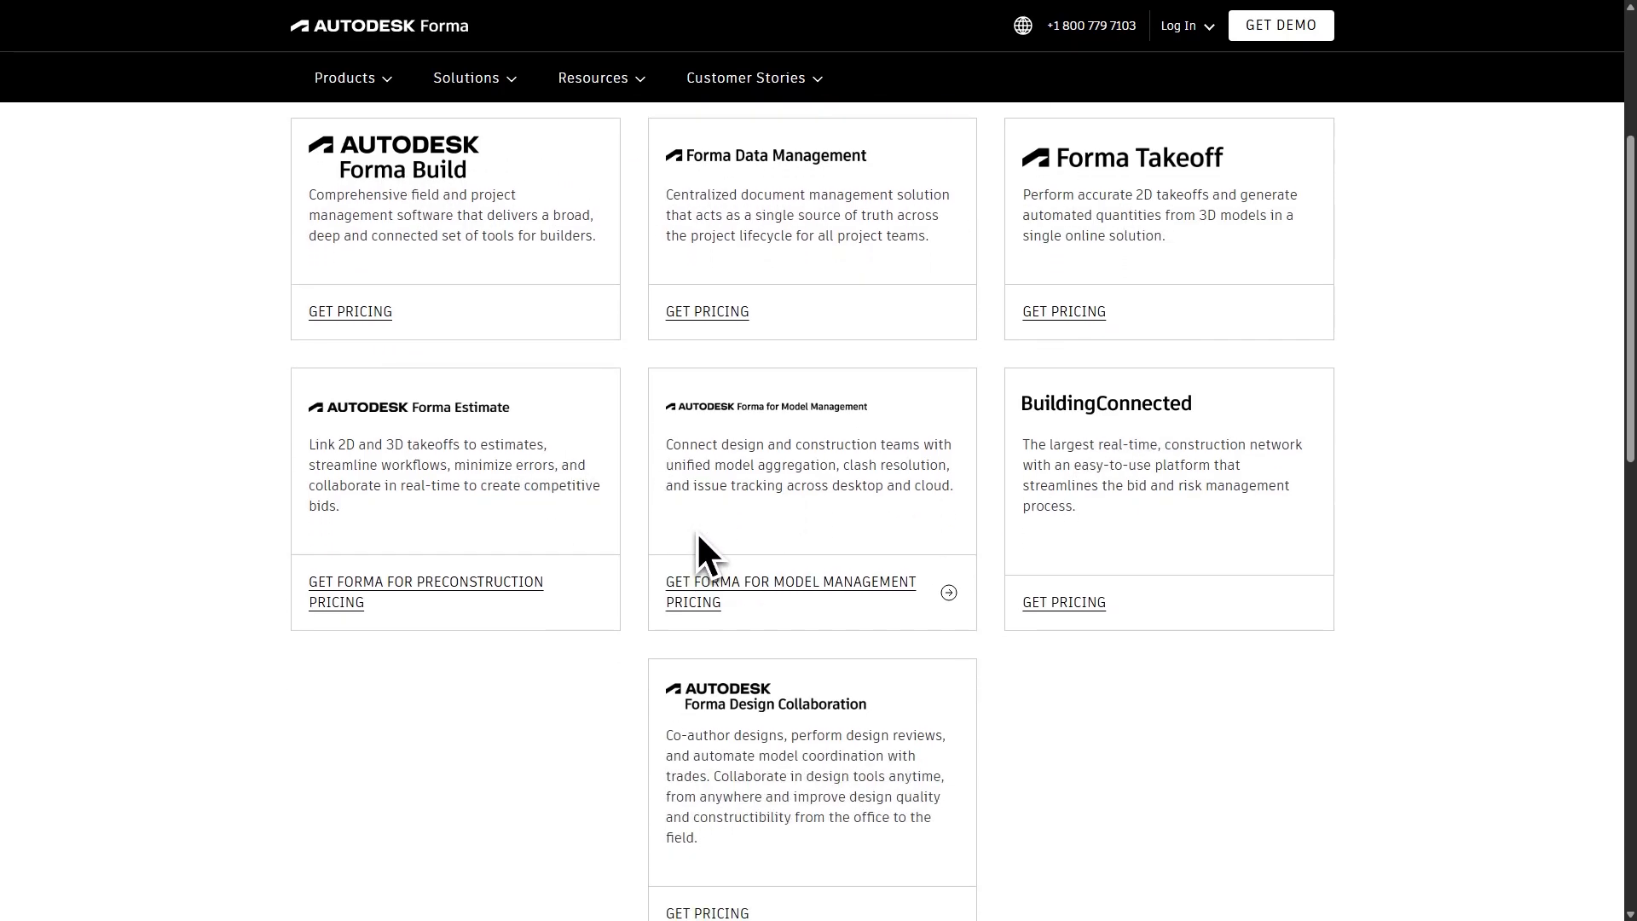
scroll(972, 705, "down", 6)
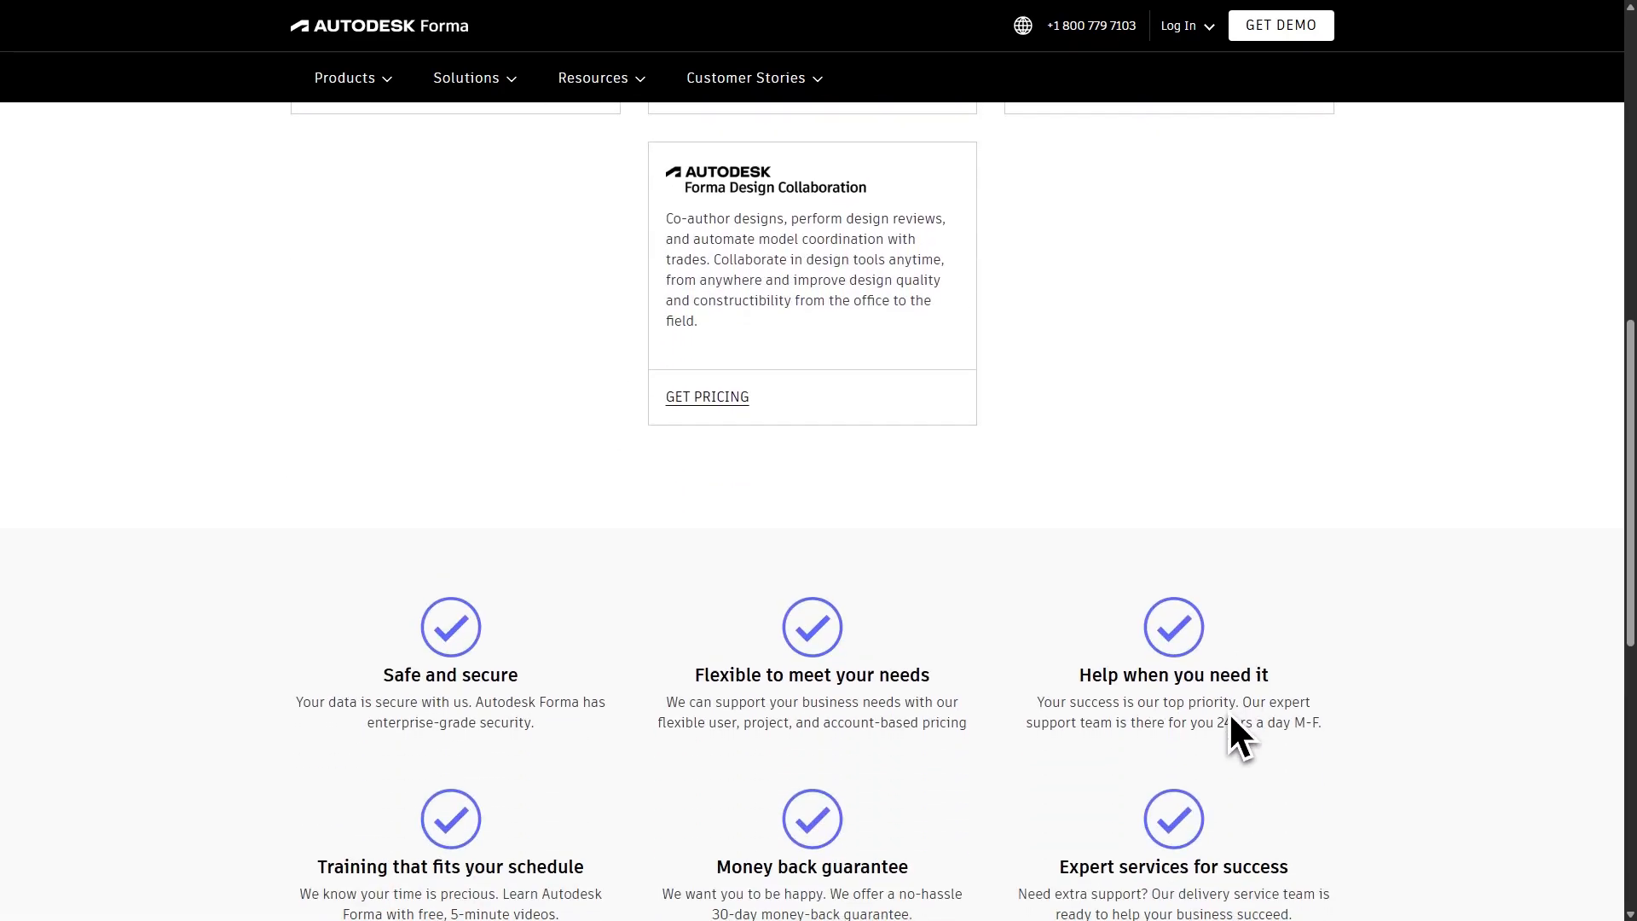
scroll(1230, 717, "down", 3)
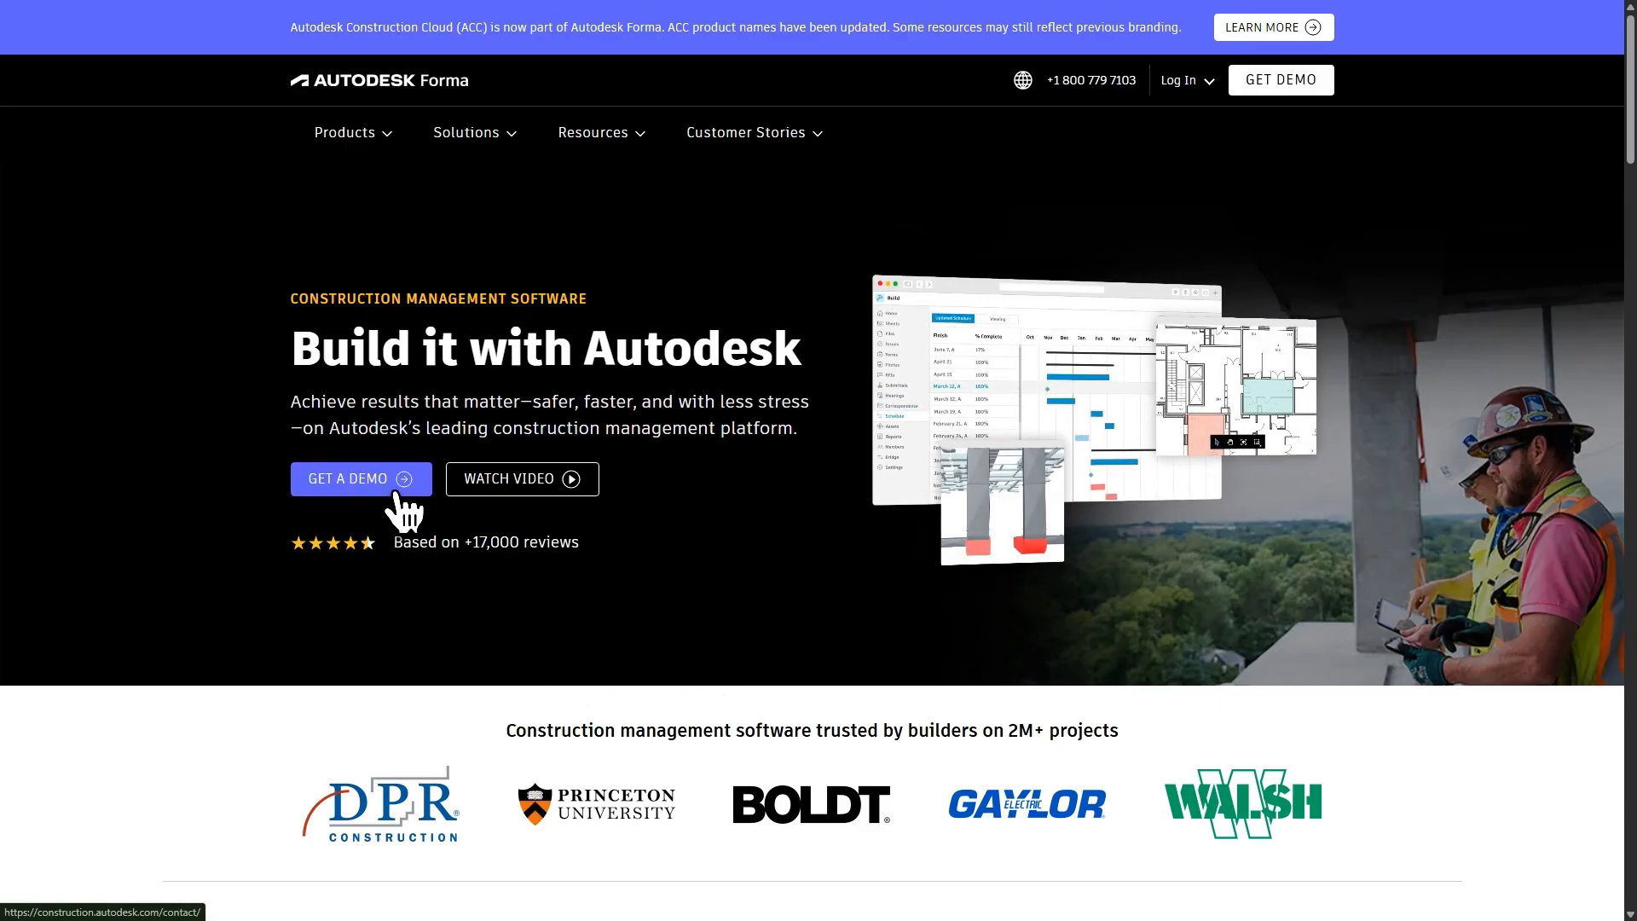
Step: Open the demo request form and fill in the contact's e-mail, first name and last name from the saved details
left_click(397, 490)
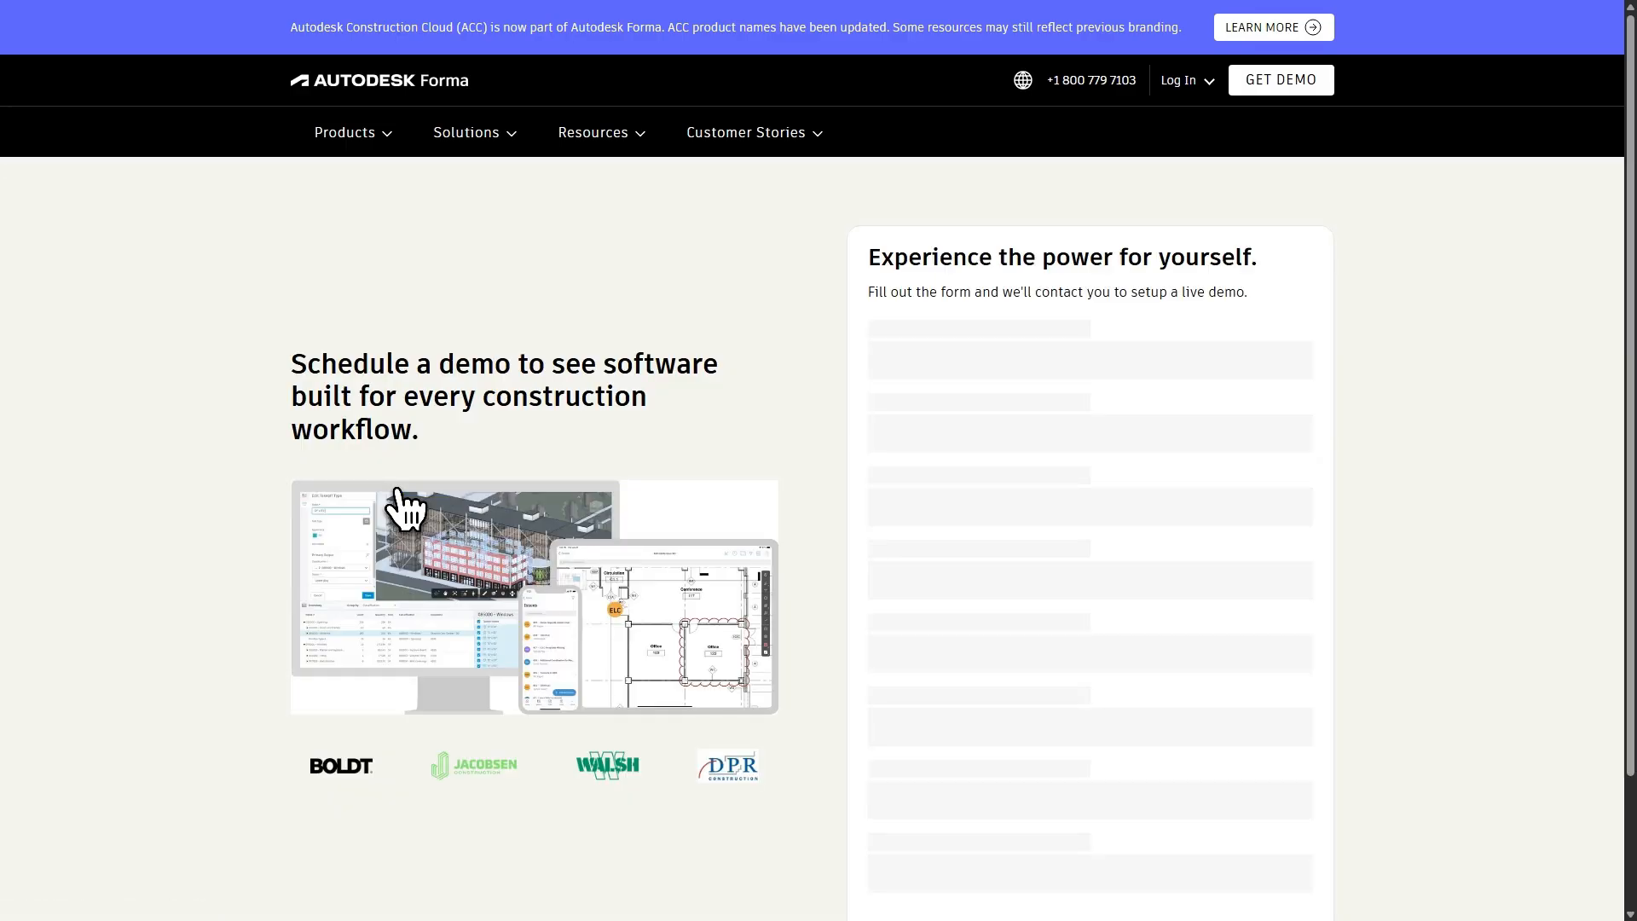
scroll(1196, 818, "down", 2)
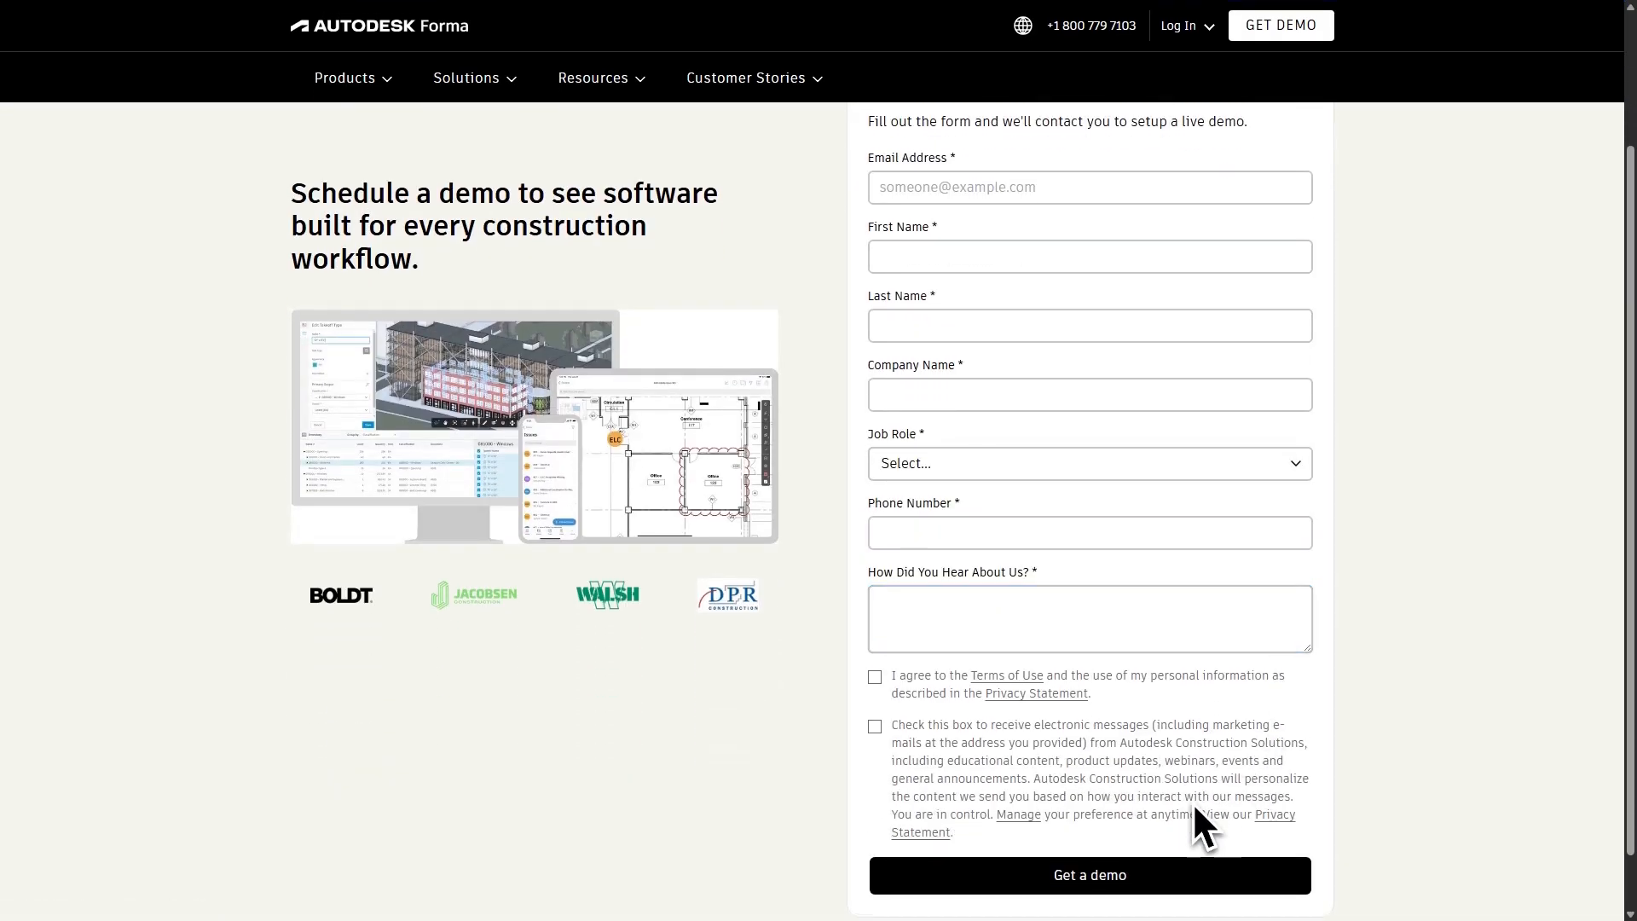
scroll(1197, 818, "up", 2)
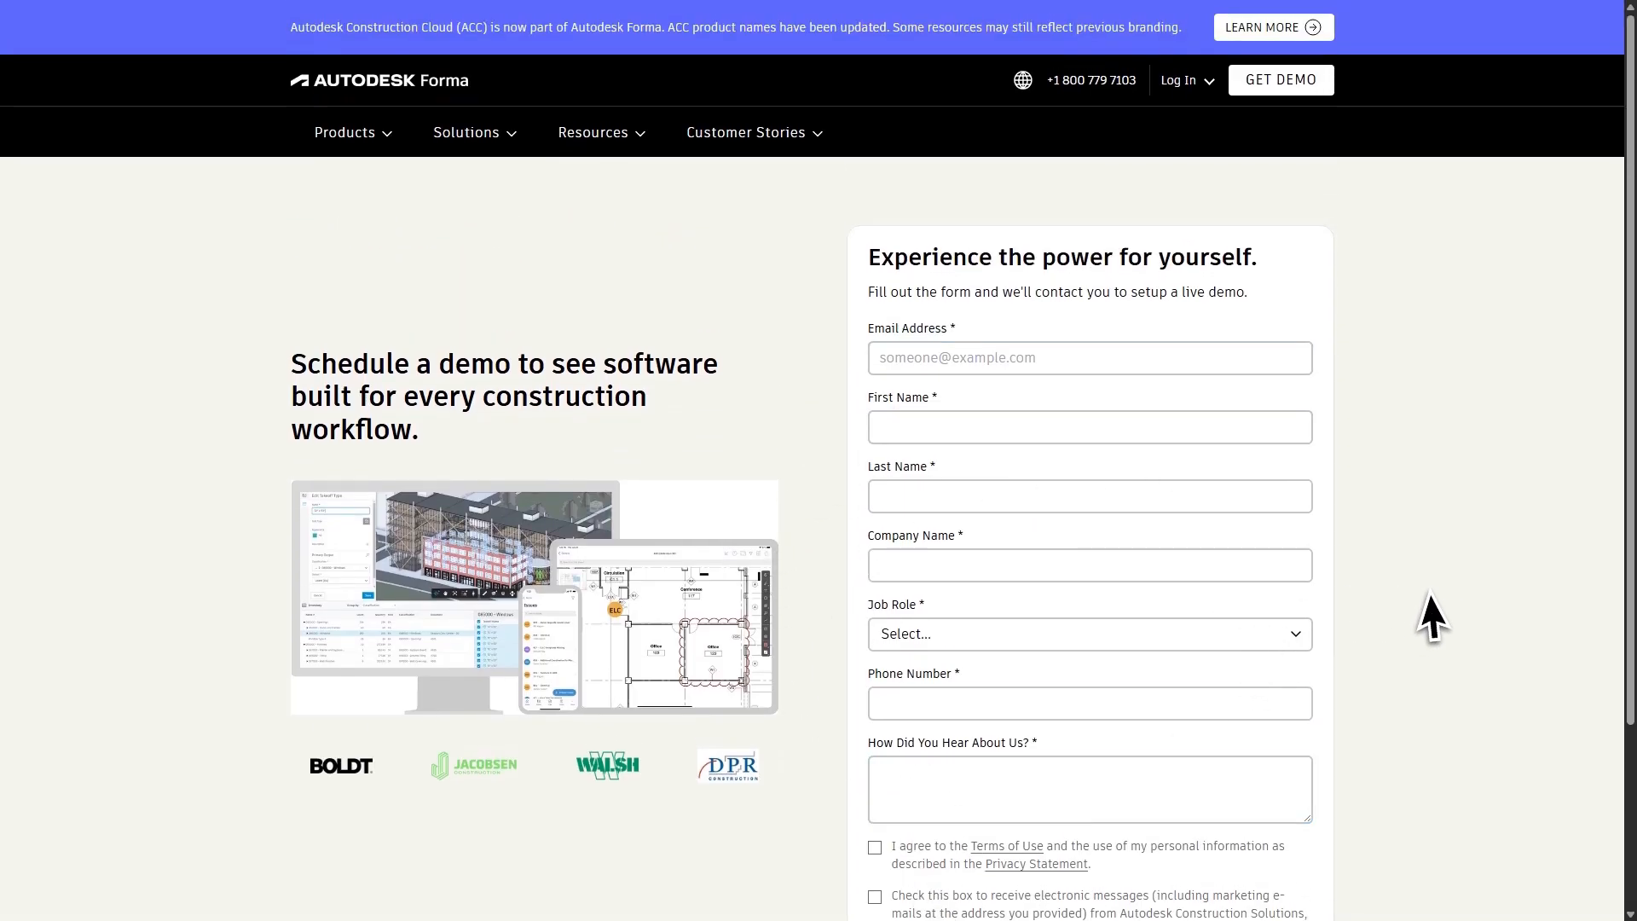
left_click(954, 359)
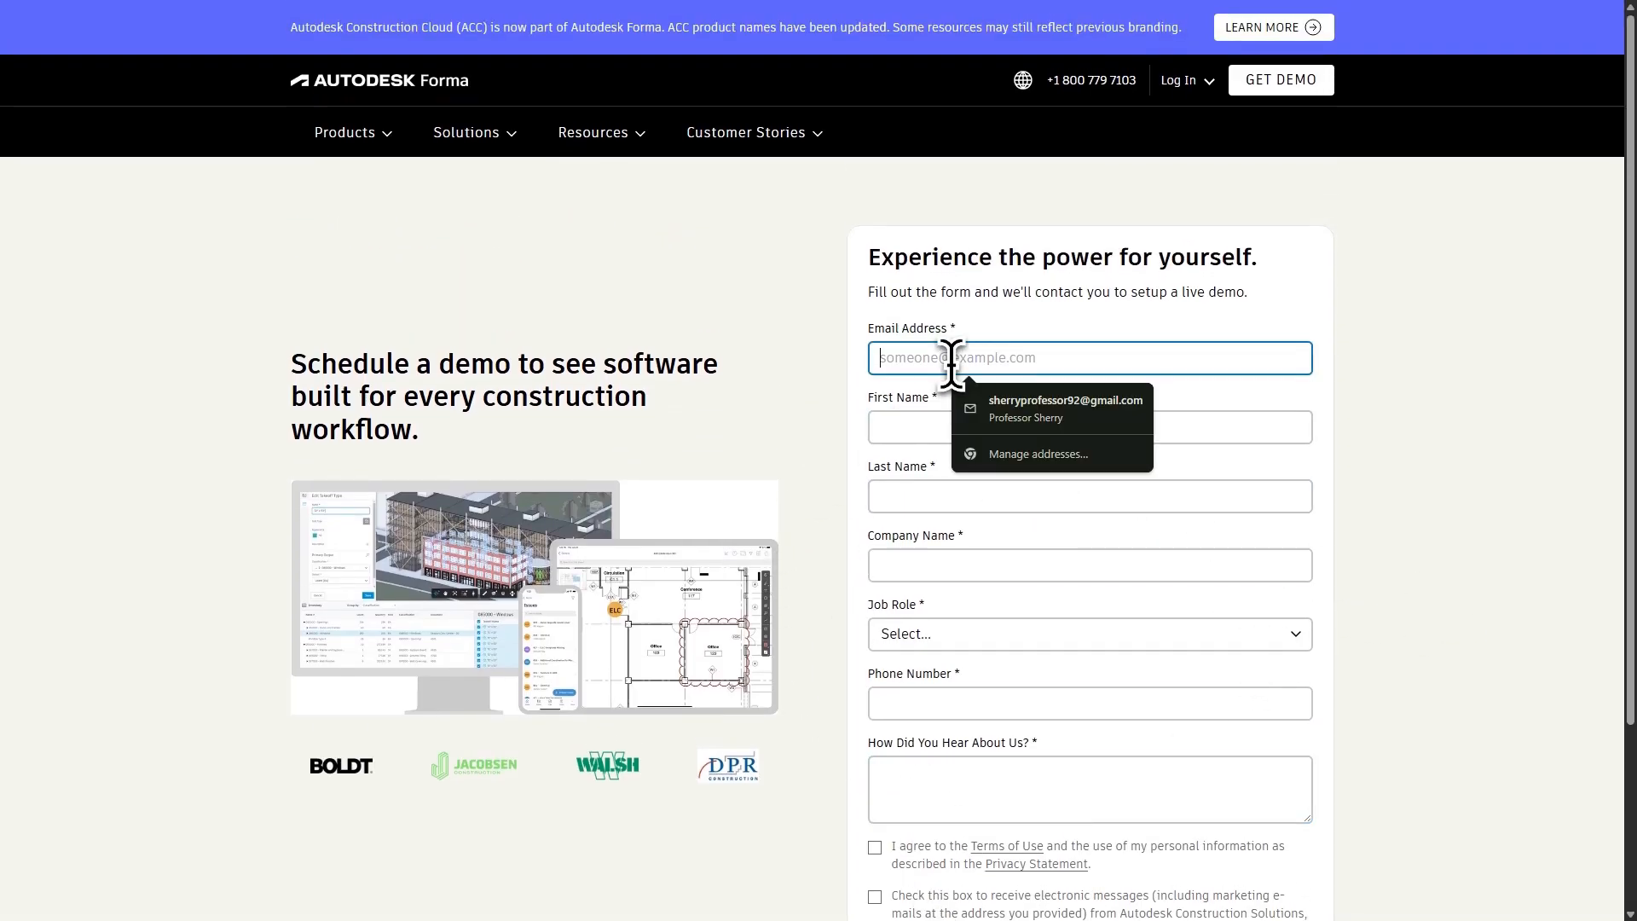
left_click(1045, 428)
left_click(950, 429)
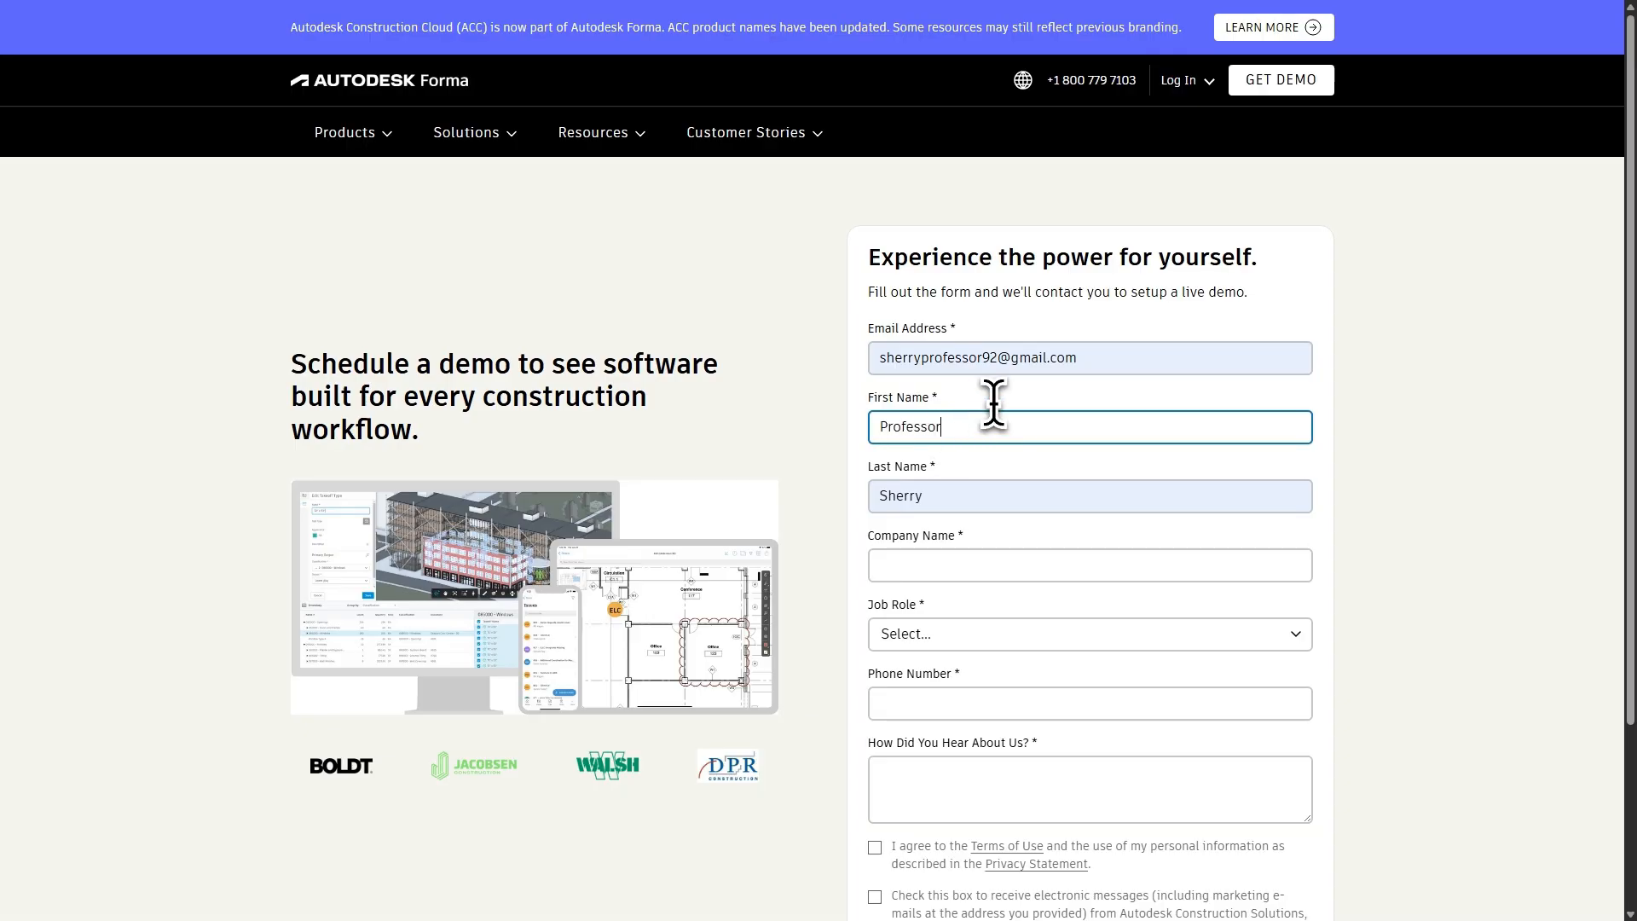
Step: Enter the company name in the demo form, choose Architect / Designer as job role and start on the phone number
left_click(955, 567)
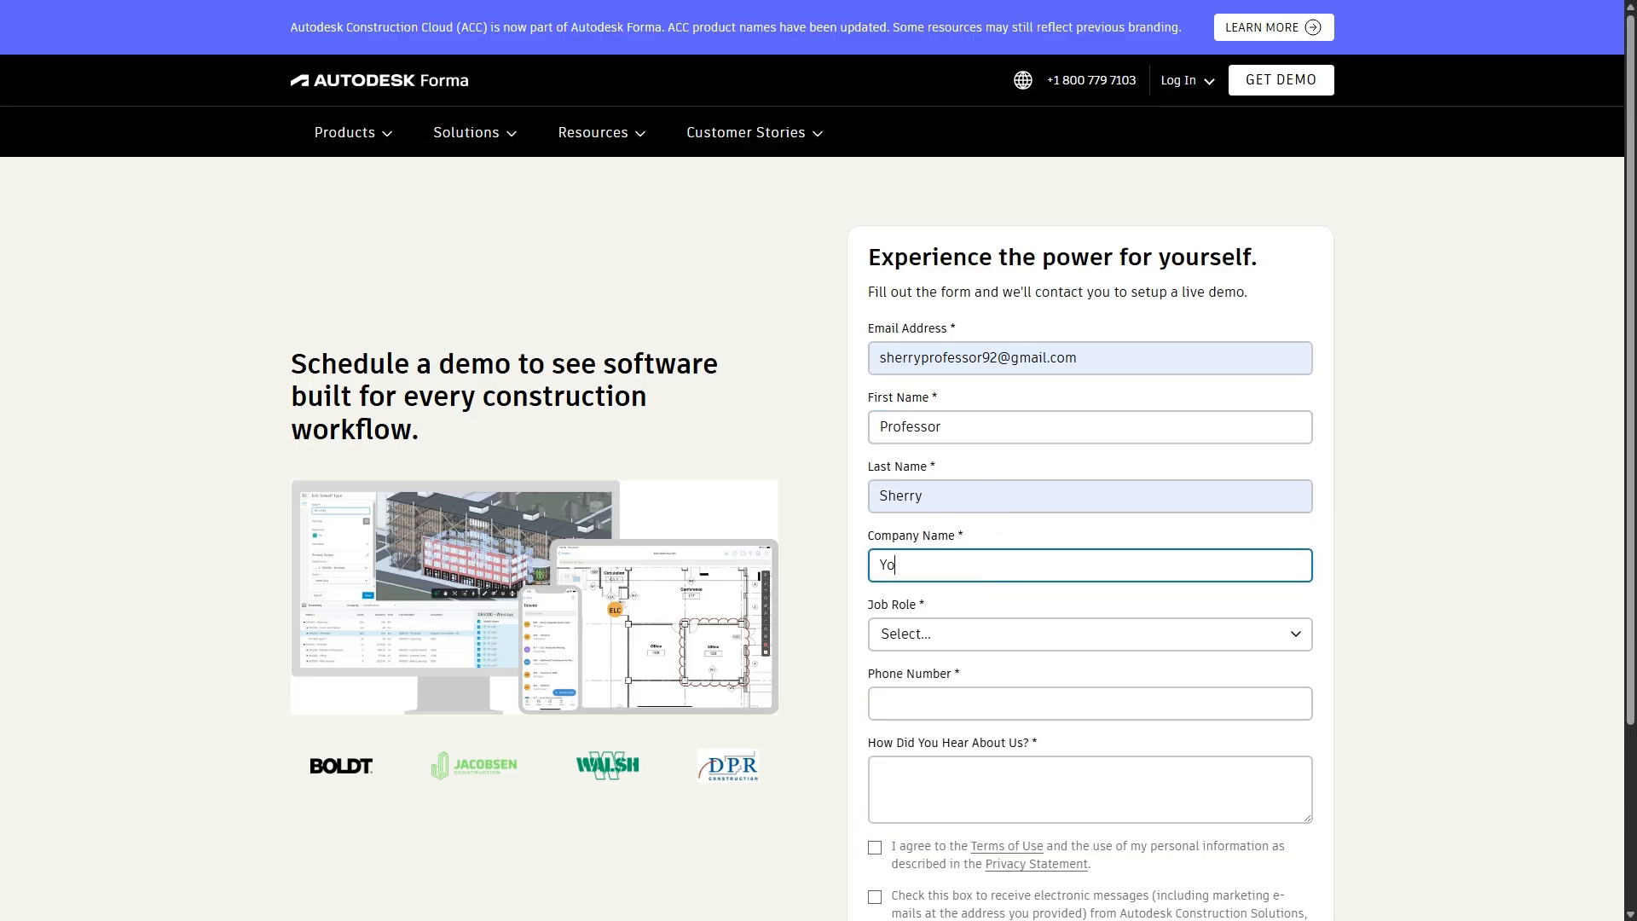
left_click(950, 630)
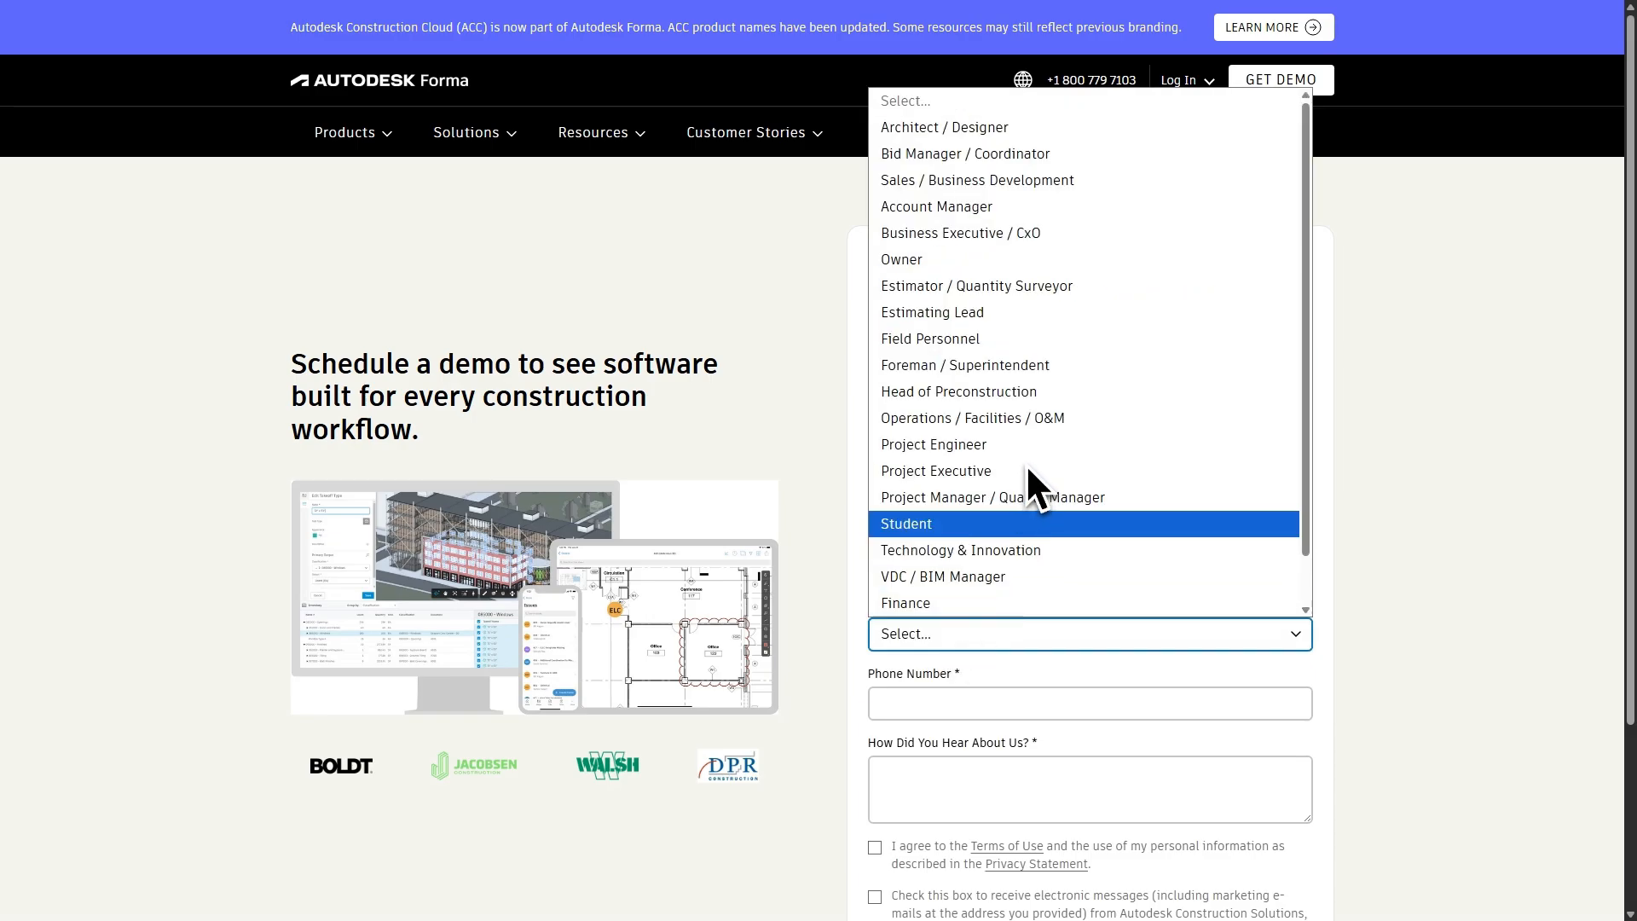
left_click(951, 129)
left_click(934, 704)
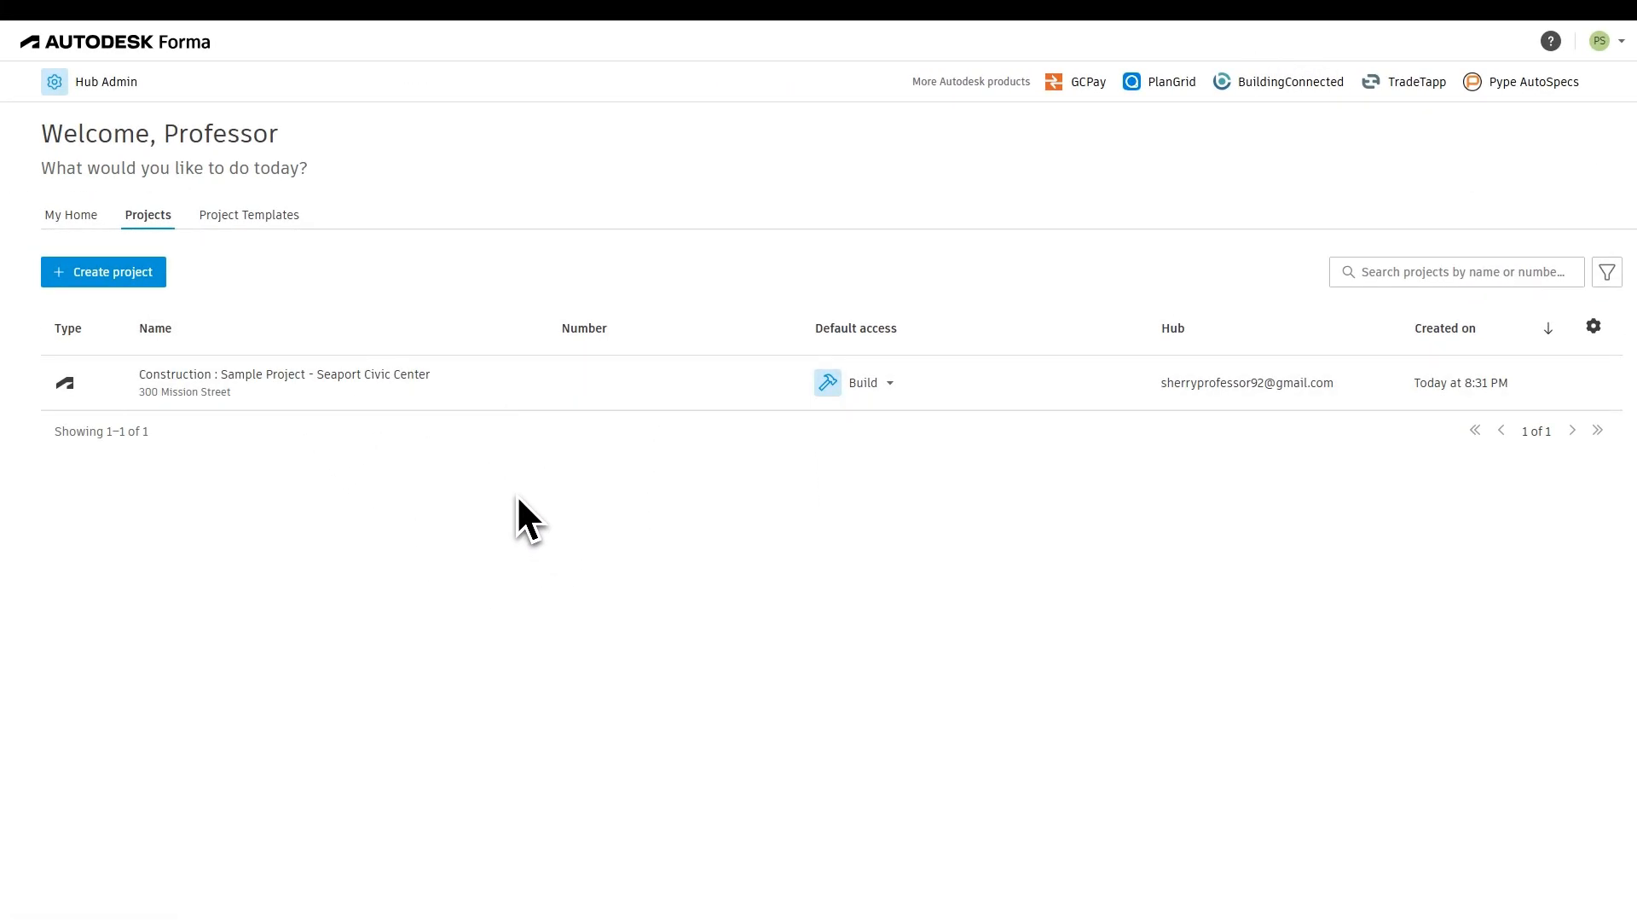
Step: Start a new project in the hub and name it How To Use Autodesk
left_click(87, 274)
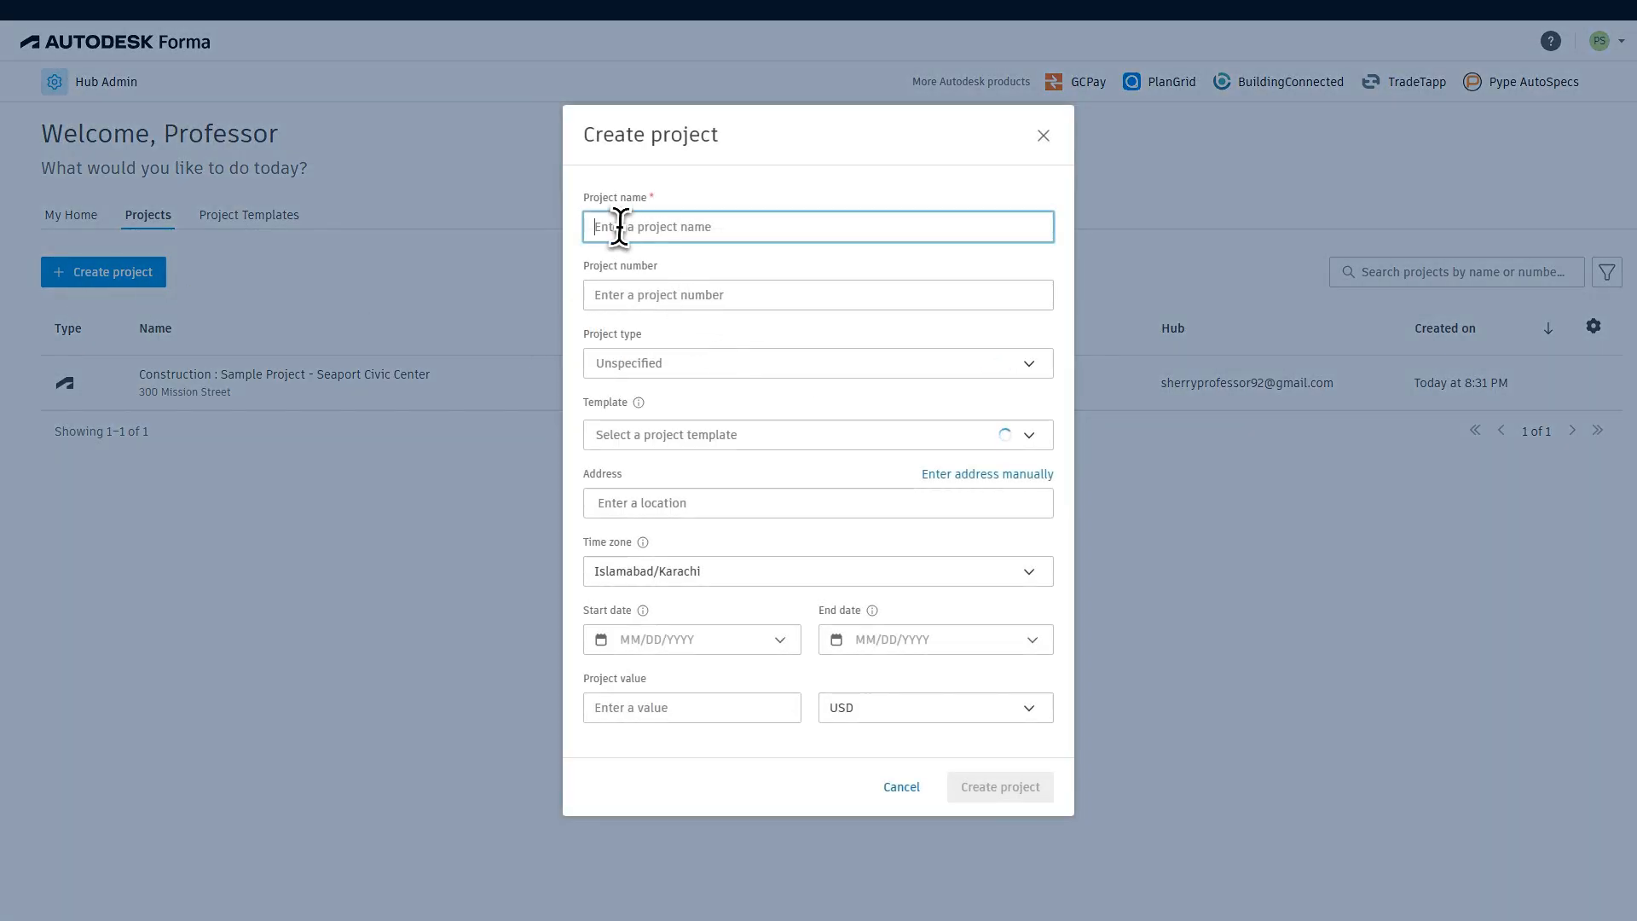
type("How To Use Autodesk")
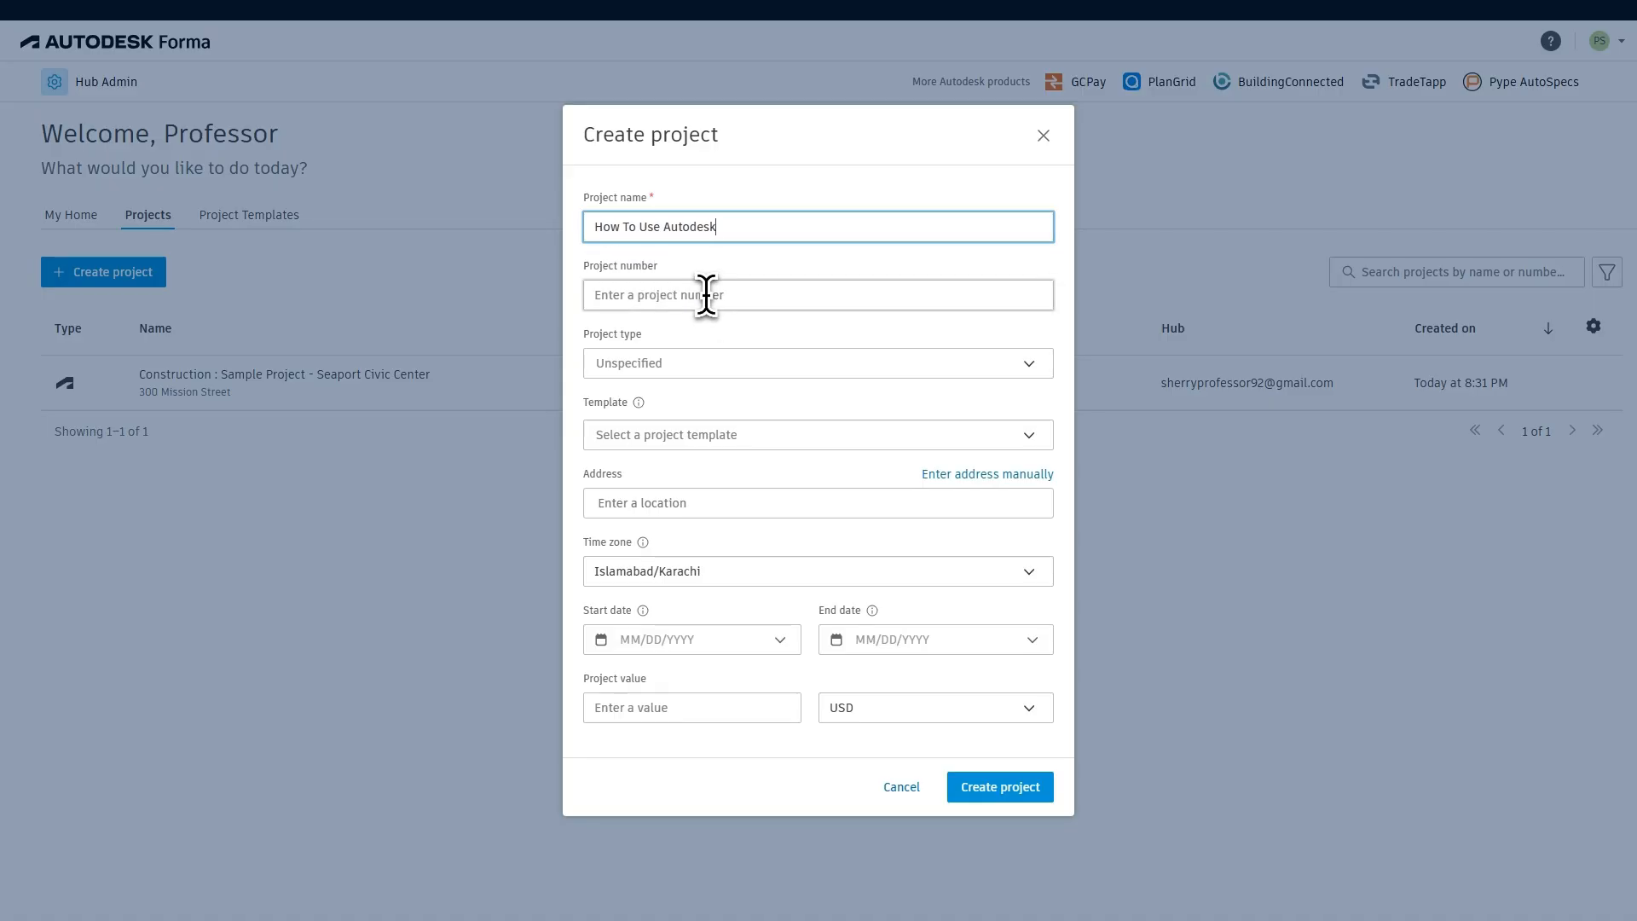
left_click(708, 295)
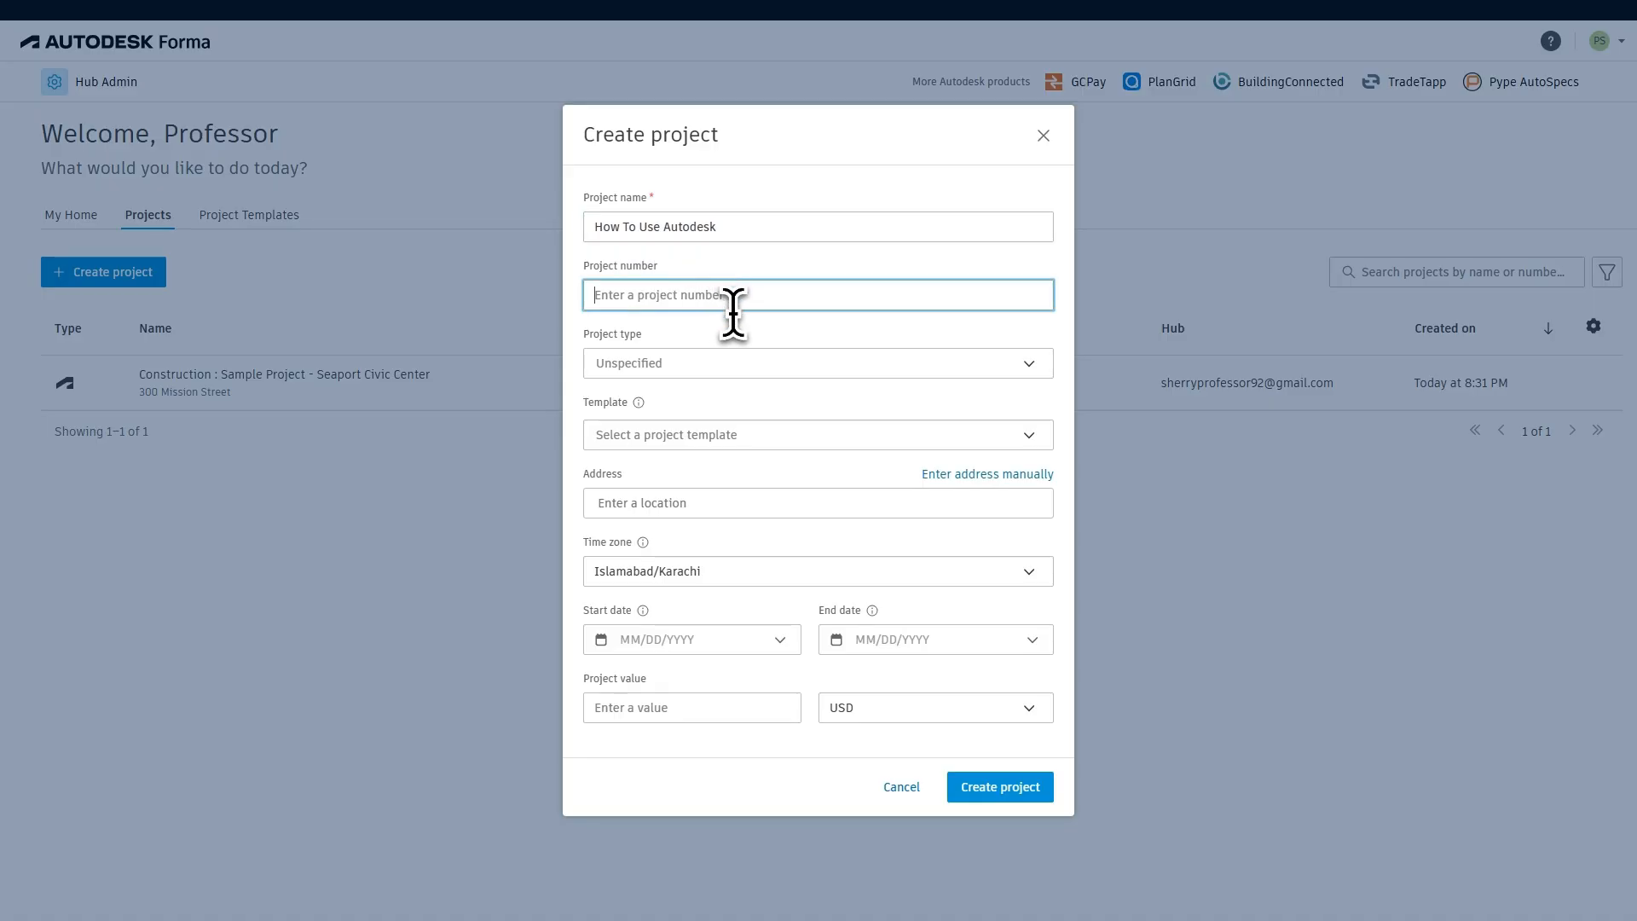
Step: Set the project type to Court House and create the project with the remaining settings at their defaults
left_click(671, 367)
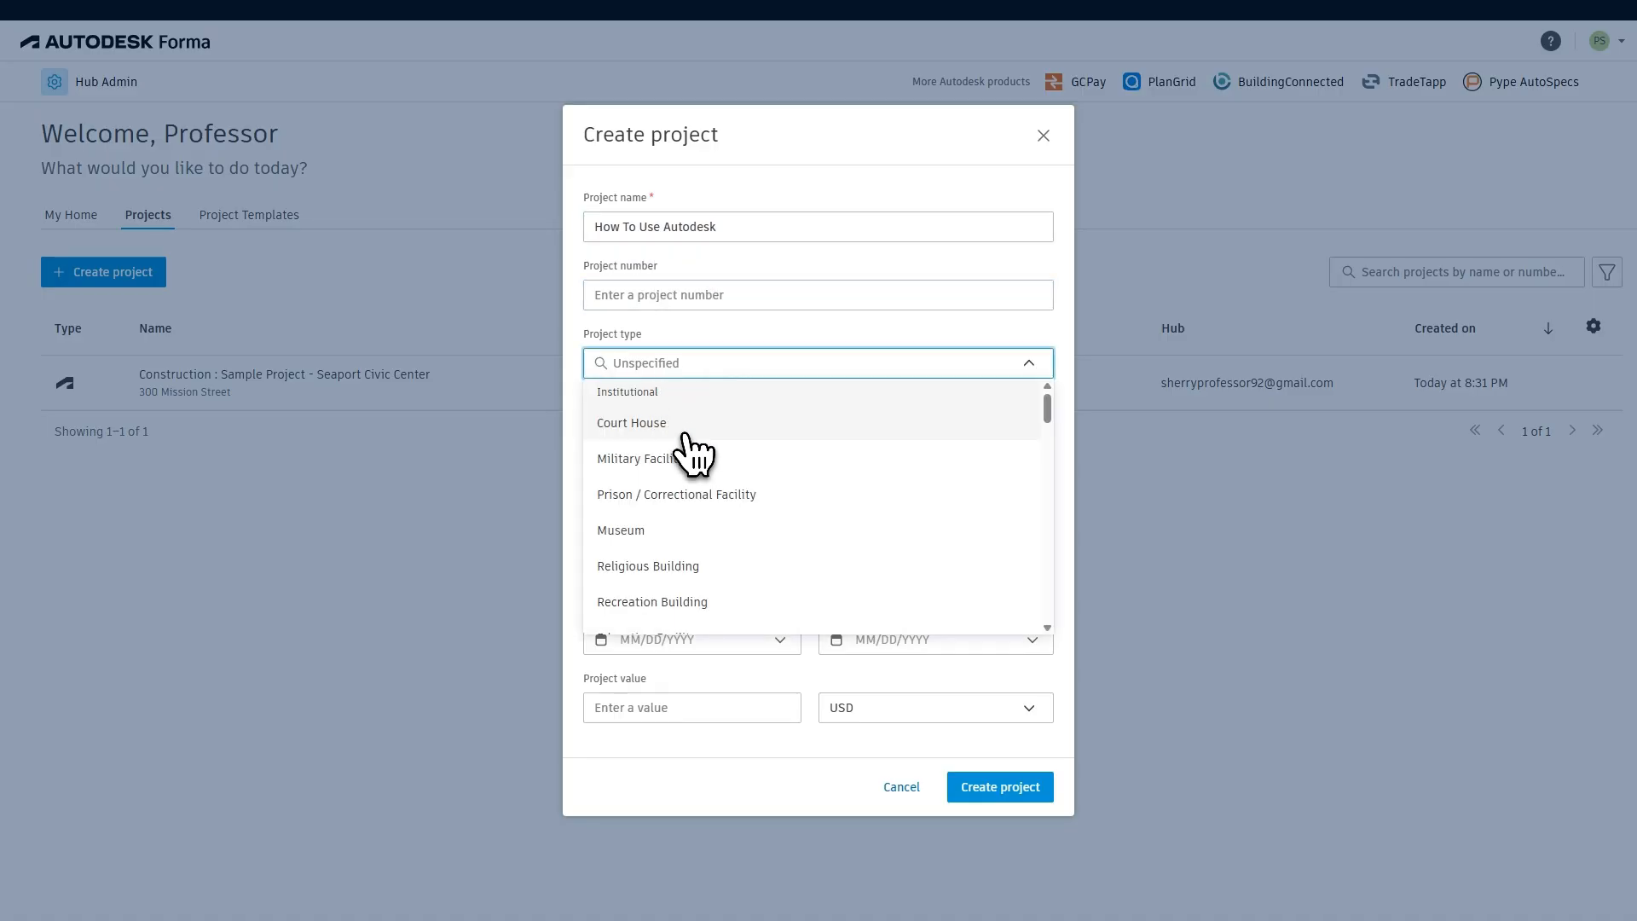
scroll(672, 533, "down", 1)
scroll(657, 512, "up", 2)
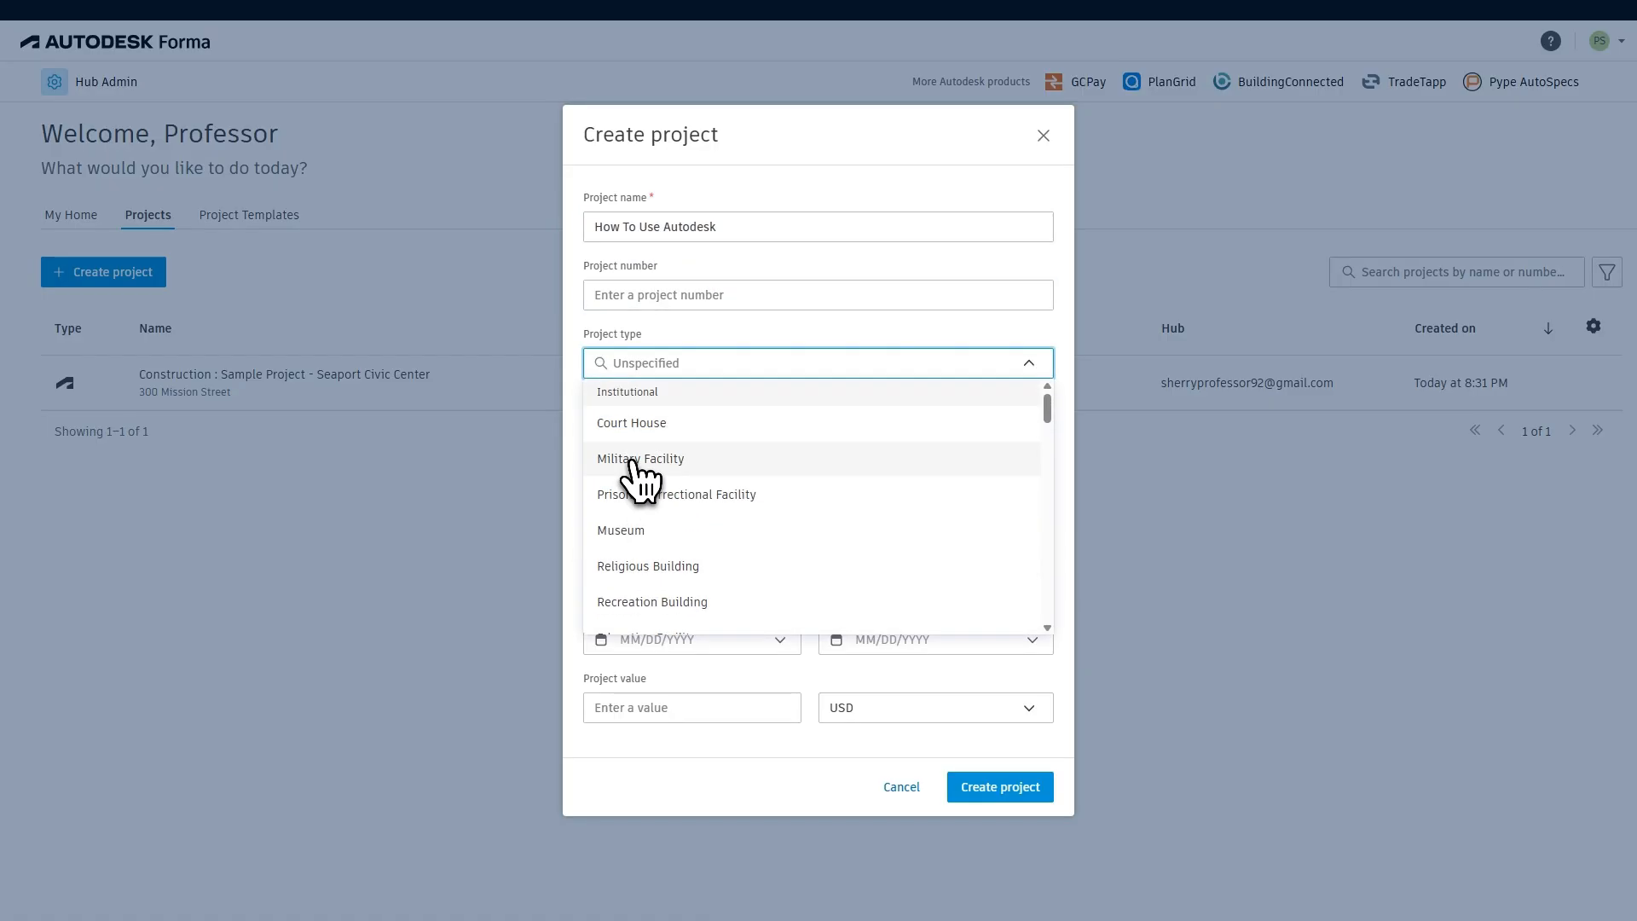
left_click(648, 422)
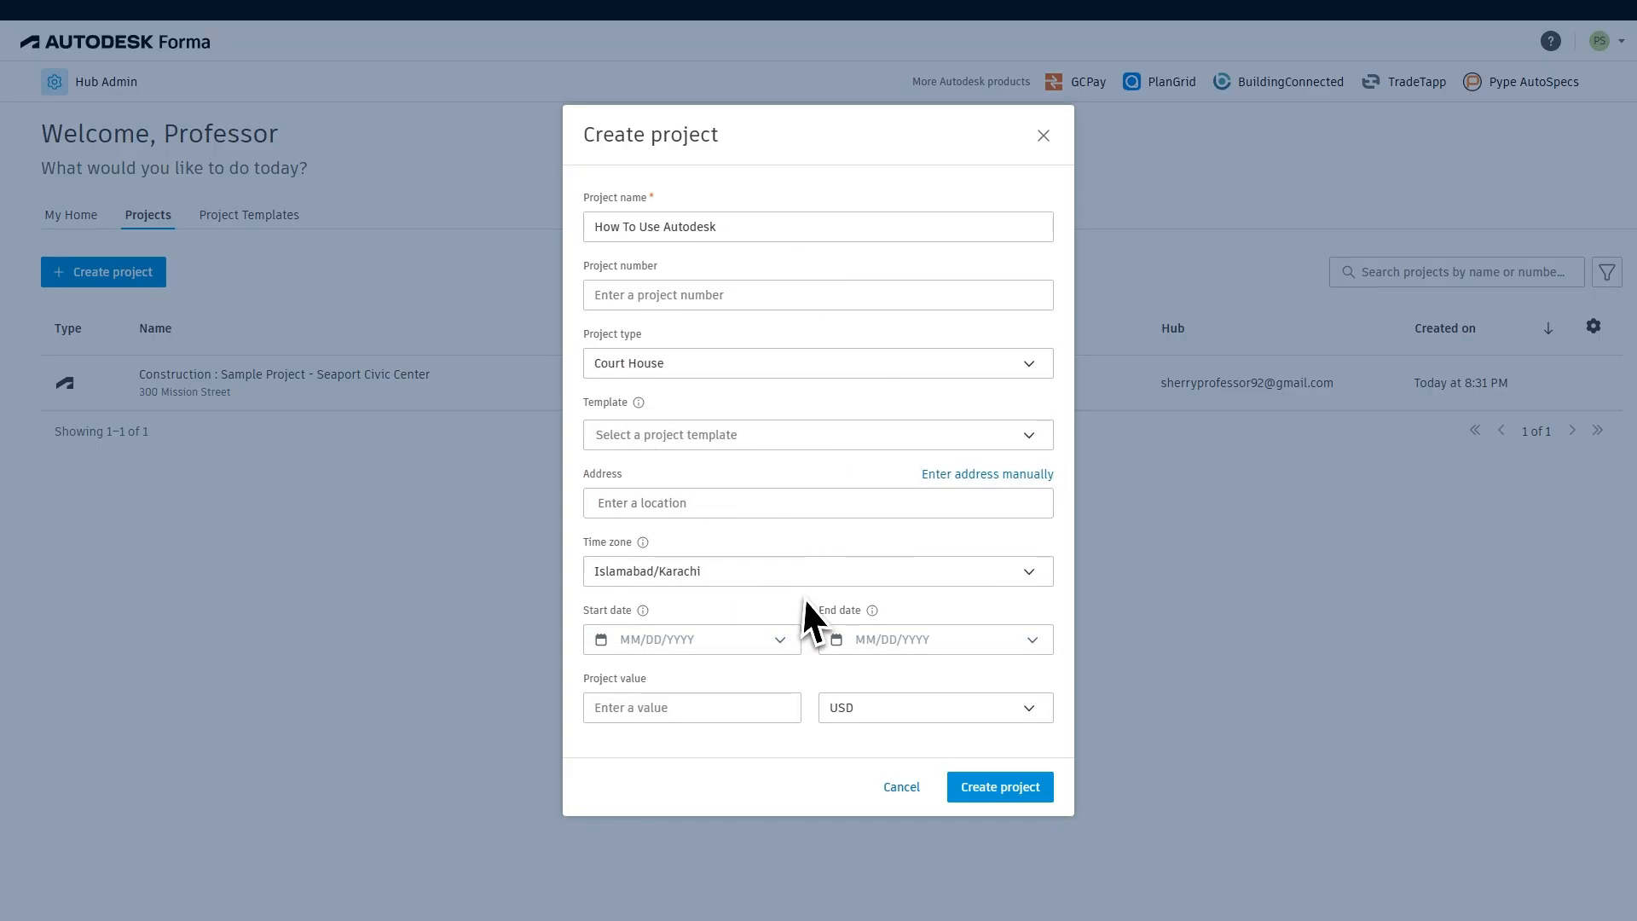
left_click(998, 786)
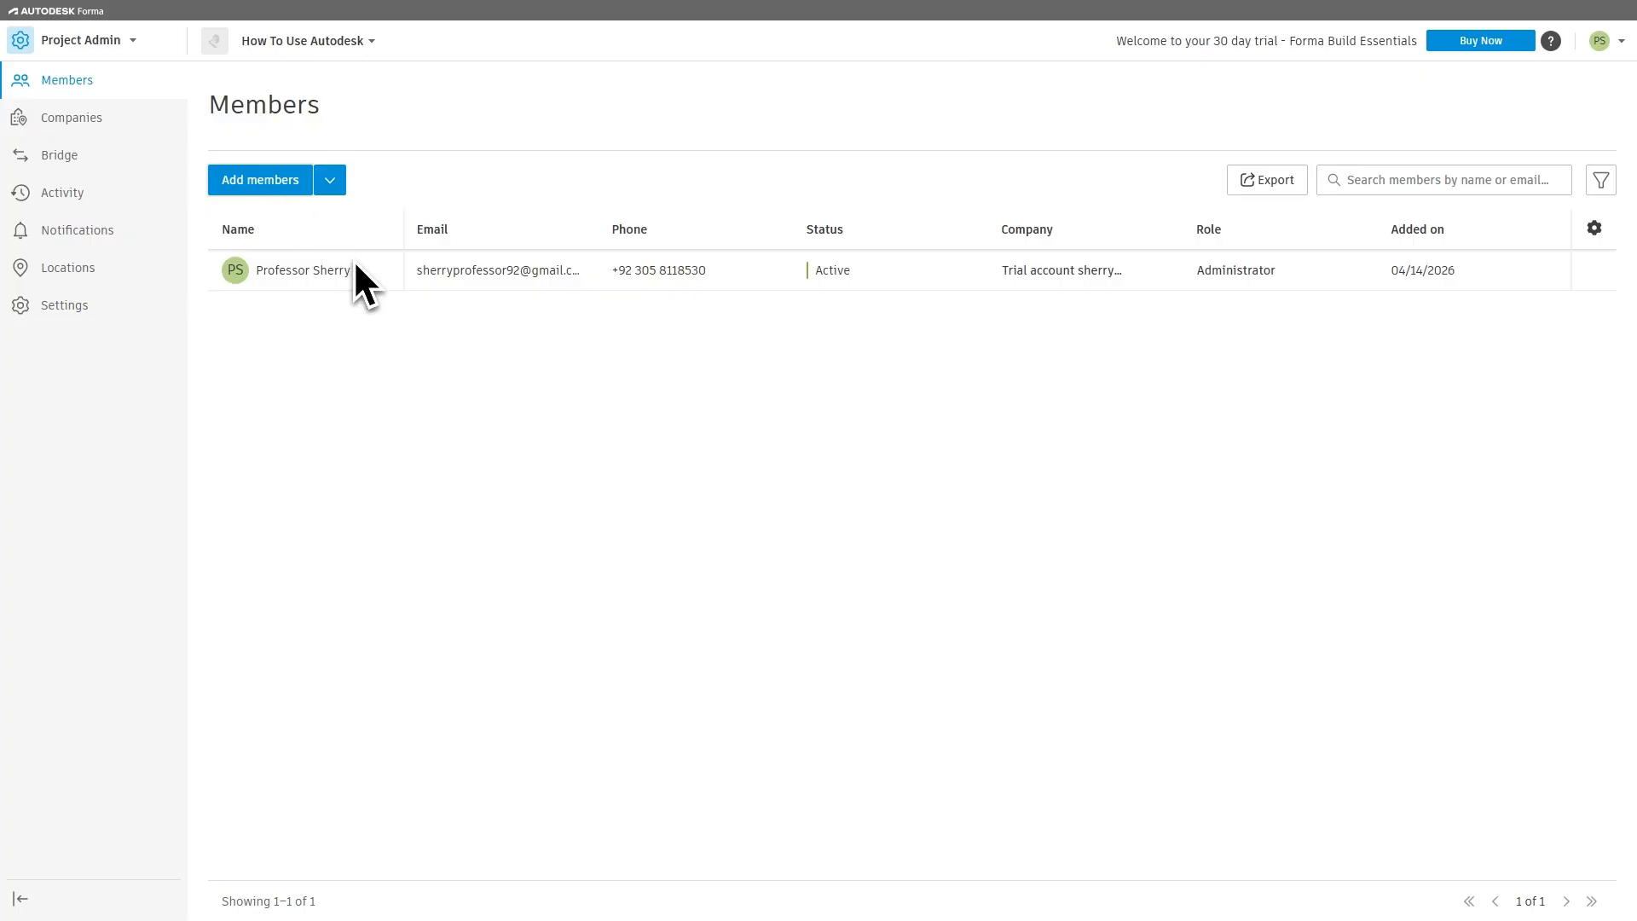
Step: Try out the form for adding a project company with the name Autodesk and the Architecture trade, and cancel it
left_click(70, 126)
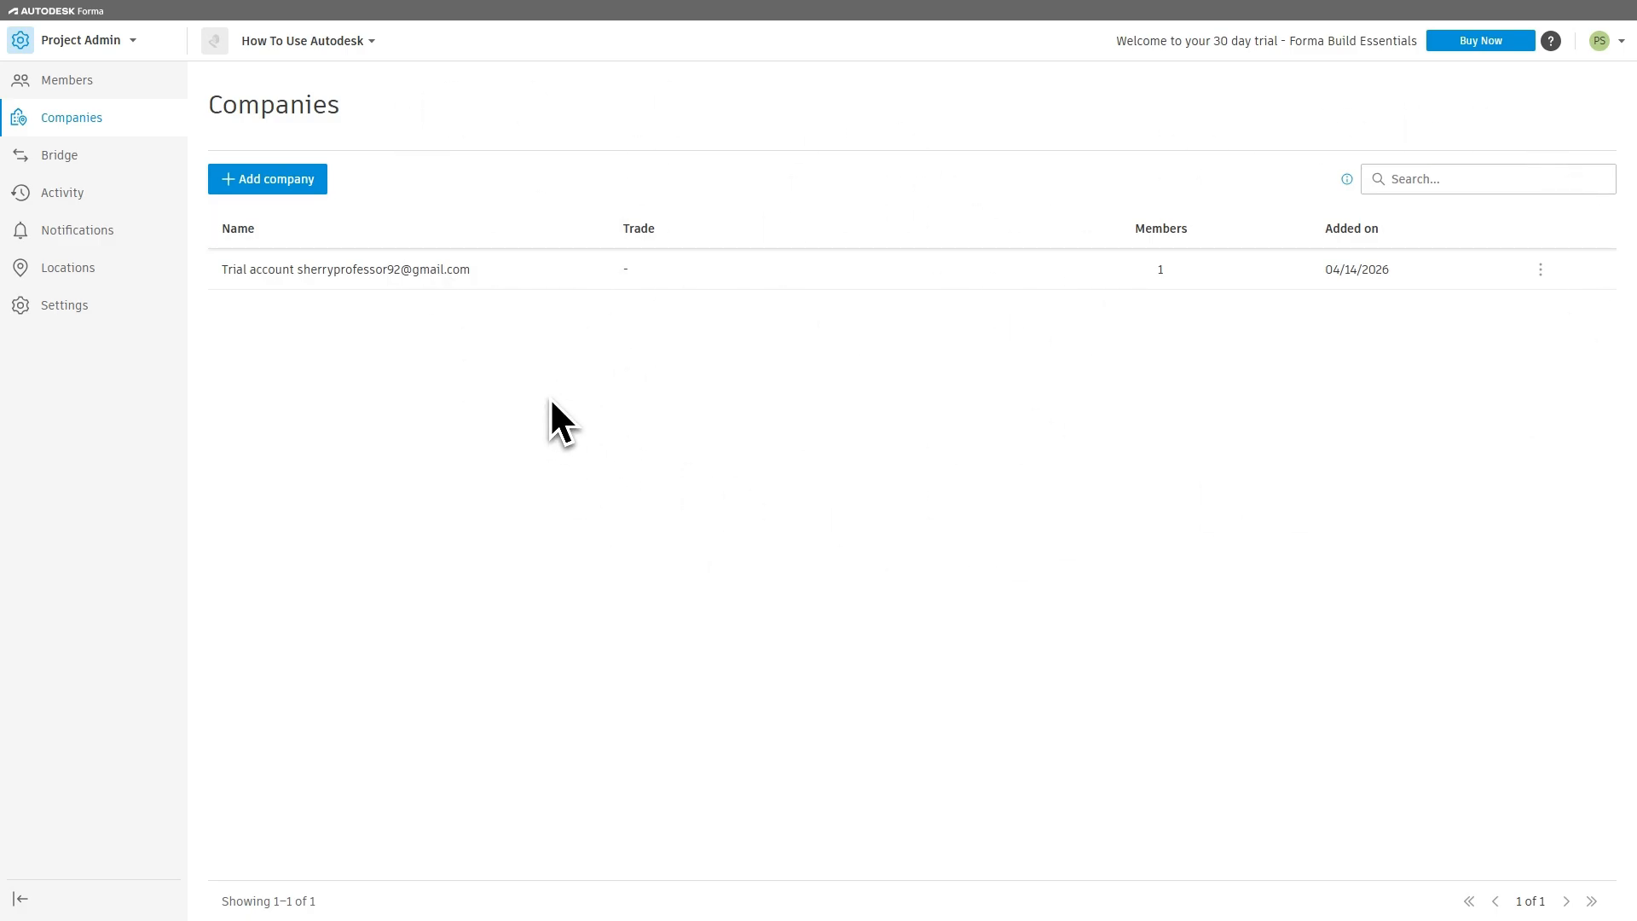
left_click(266, 181)
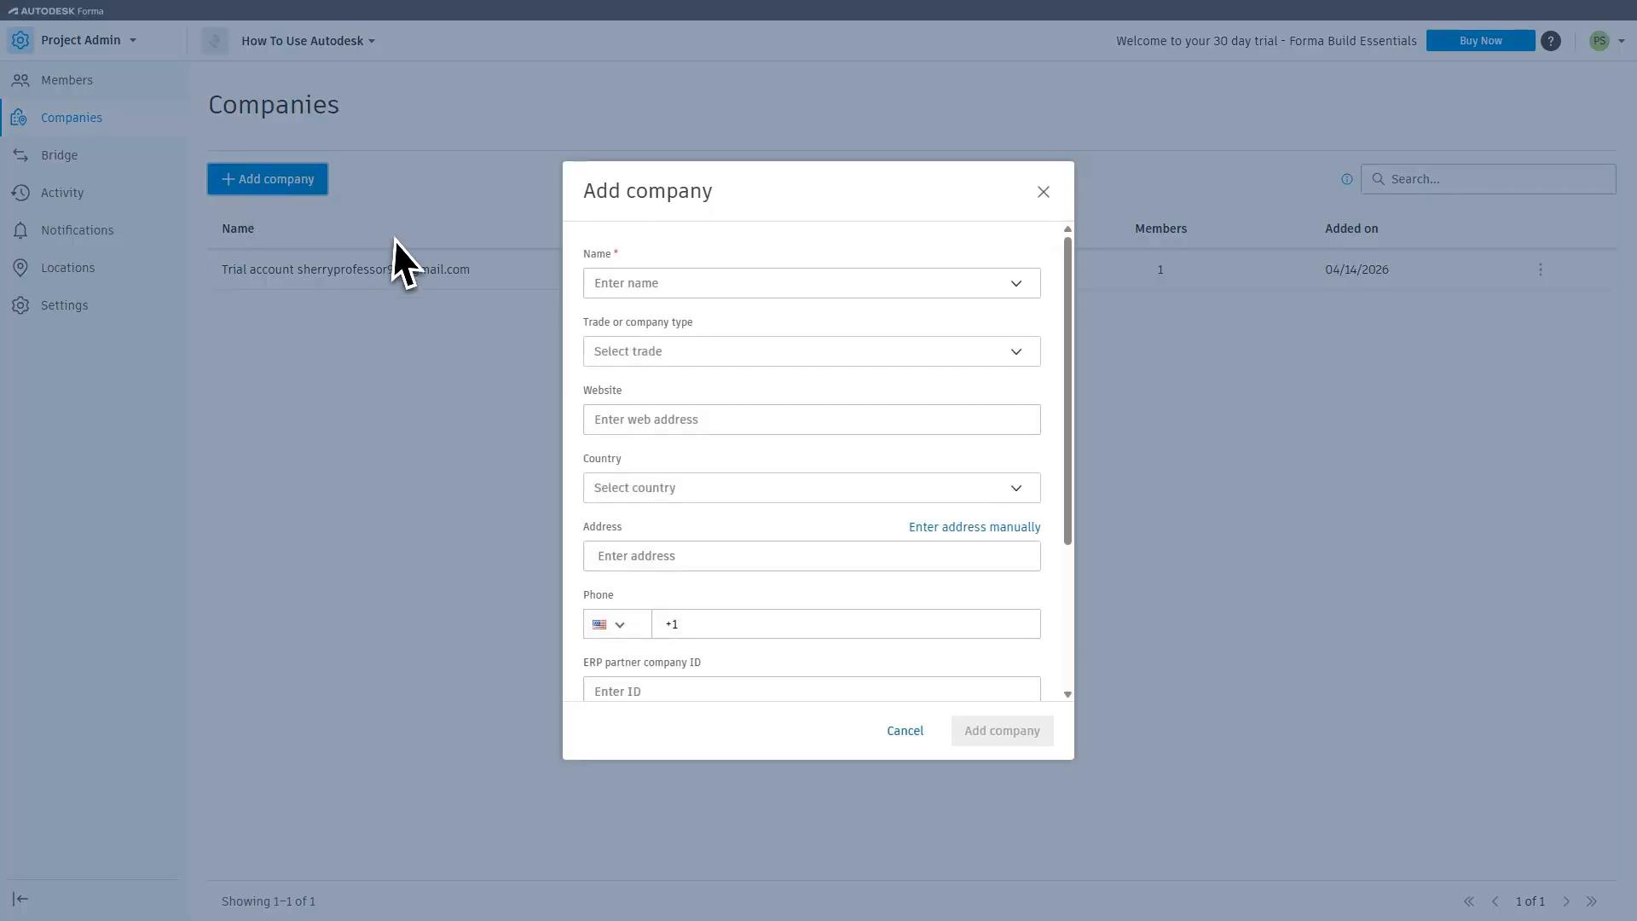
left_click(668, 290)
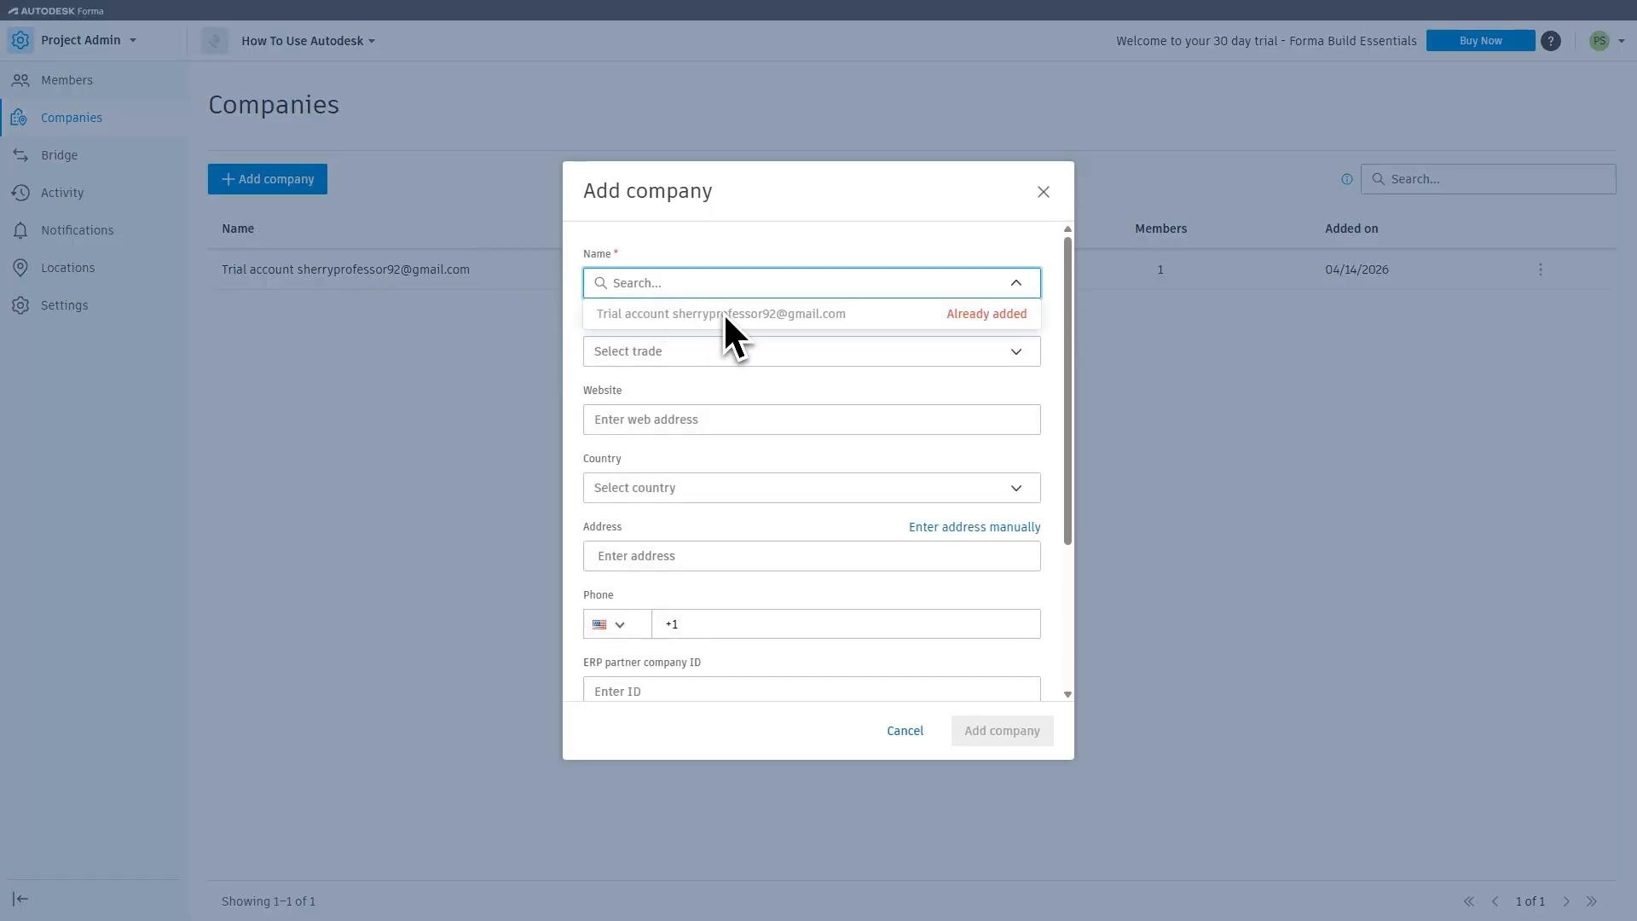
left_click(761, 334)
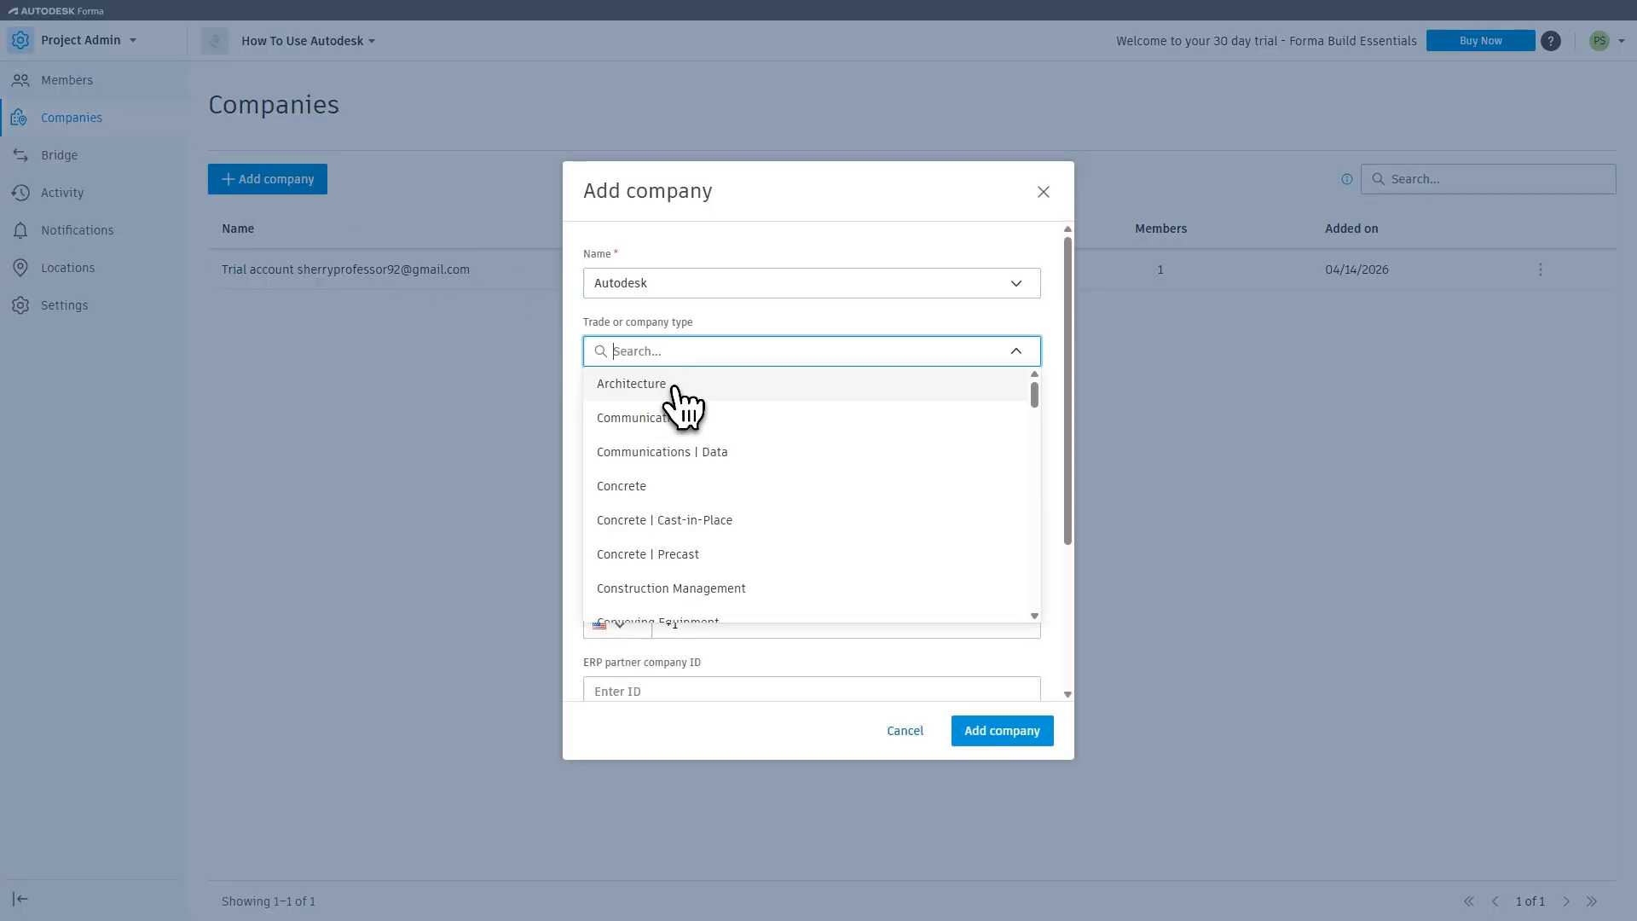
left_click(669, 385)
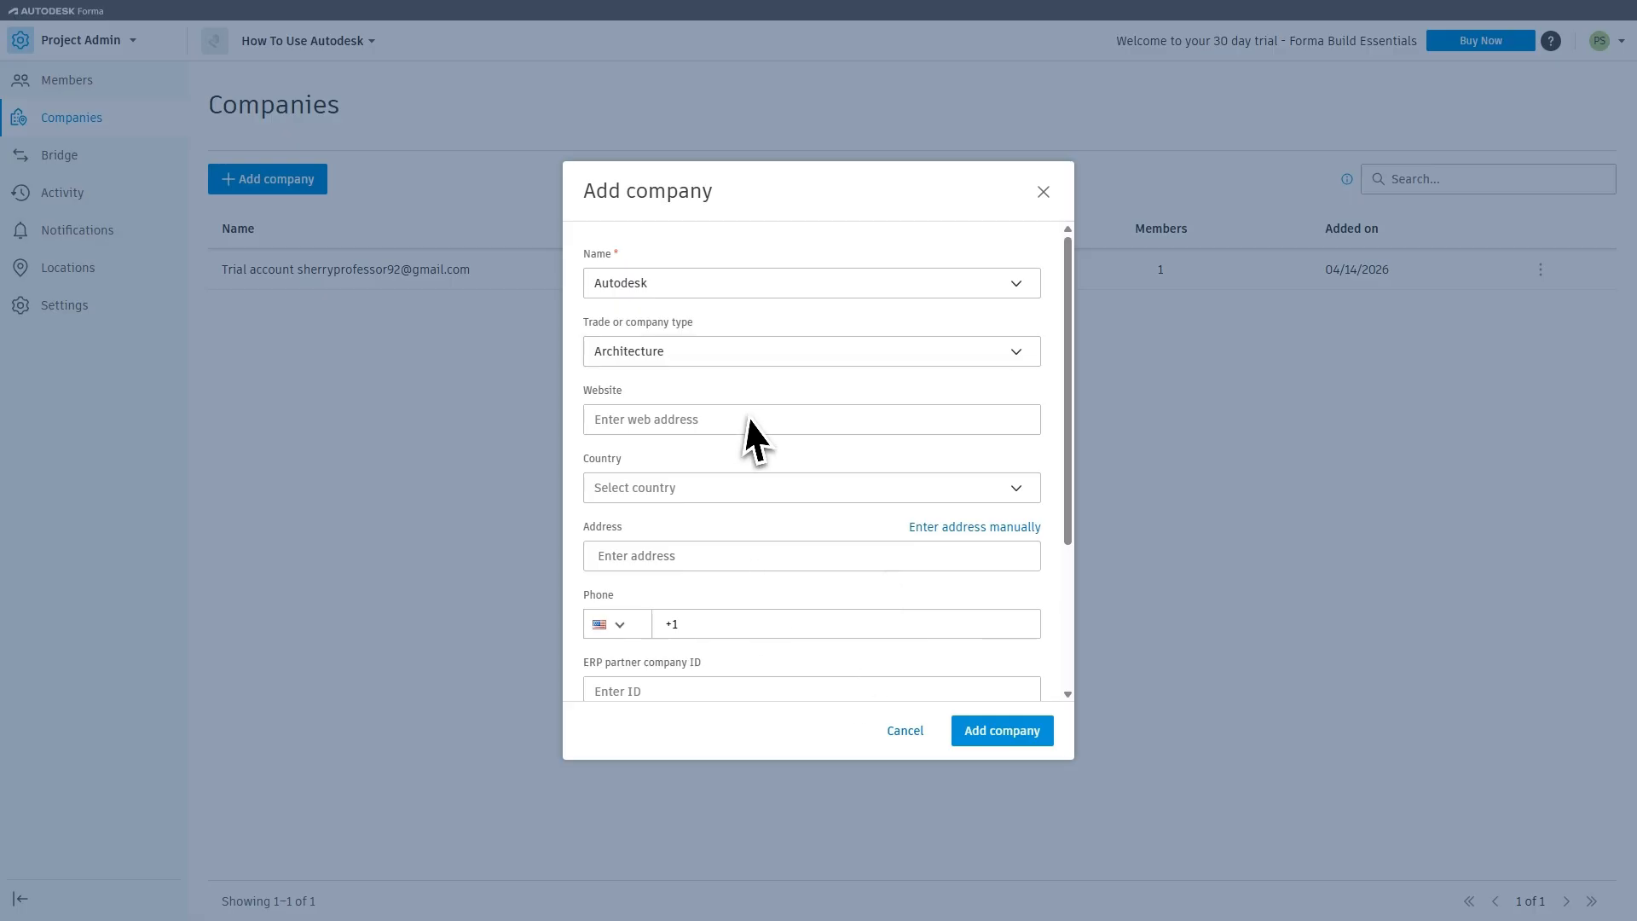
left_click(913, 731)
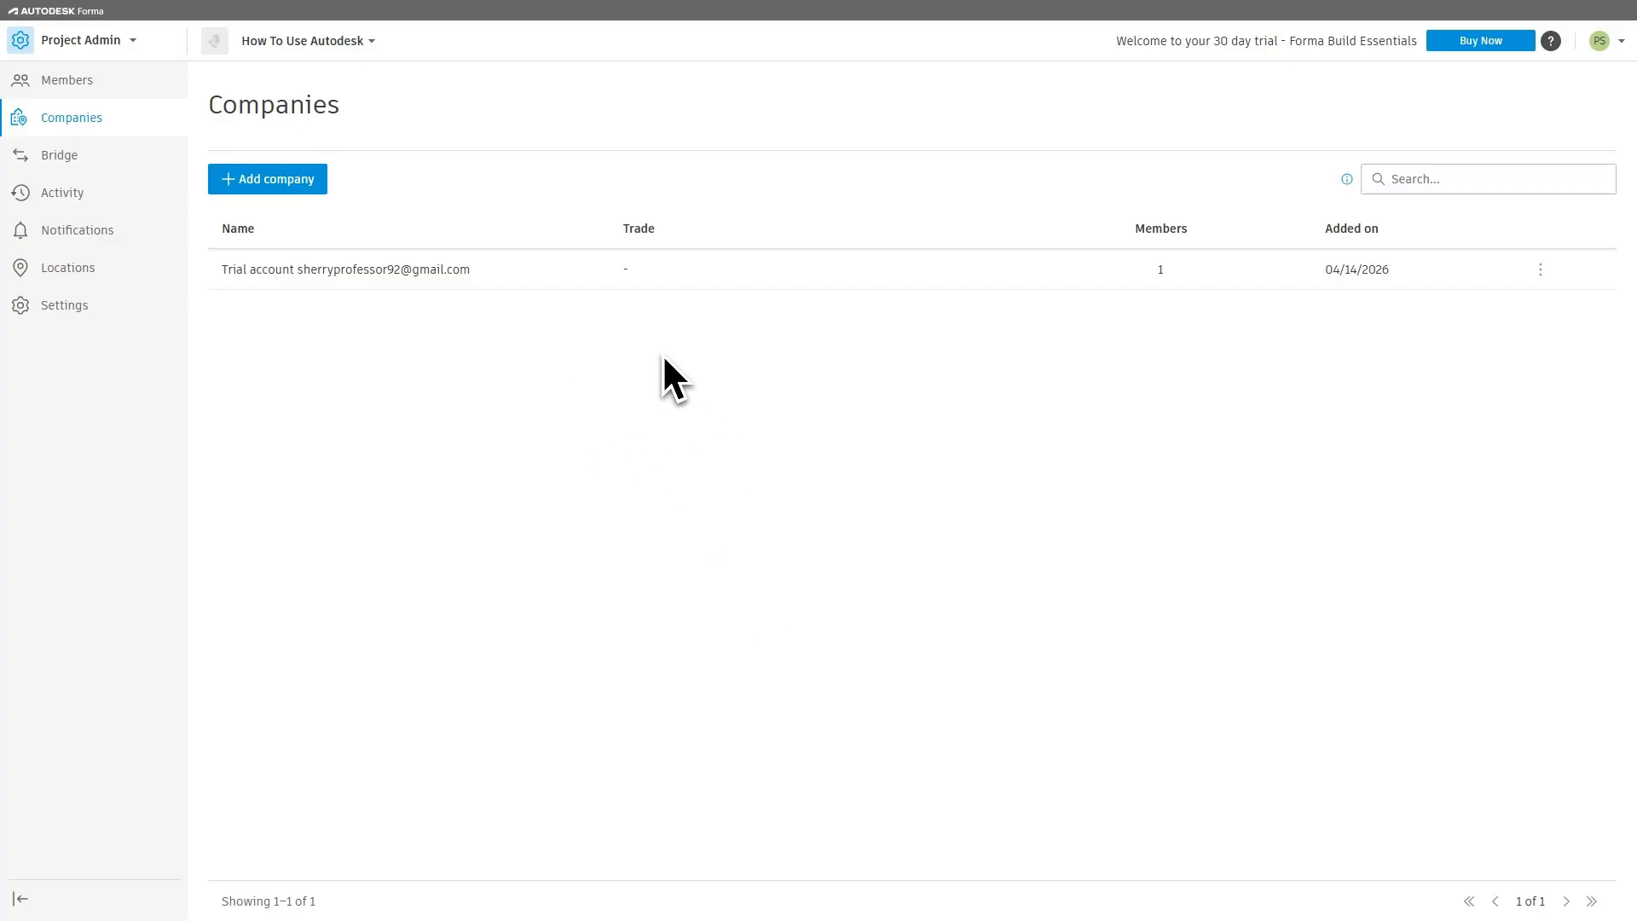
Step: Open the project's Bridge page and read the introduction to sharing content through bridged projects
left_click(56, 164)
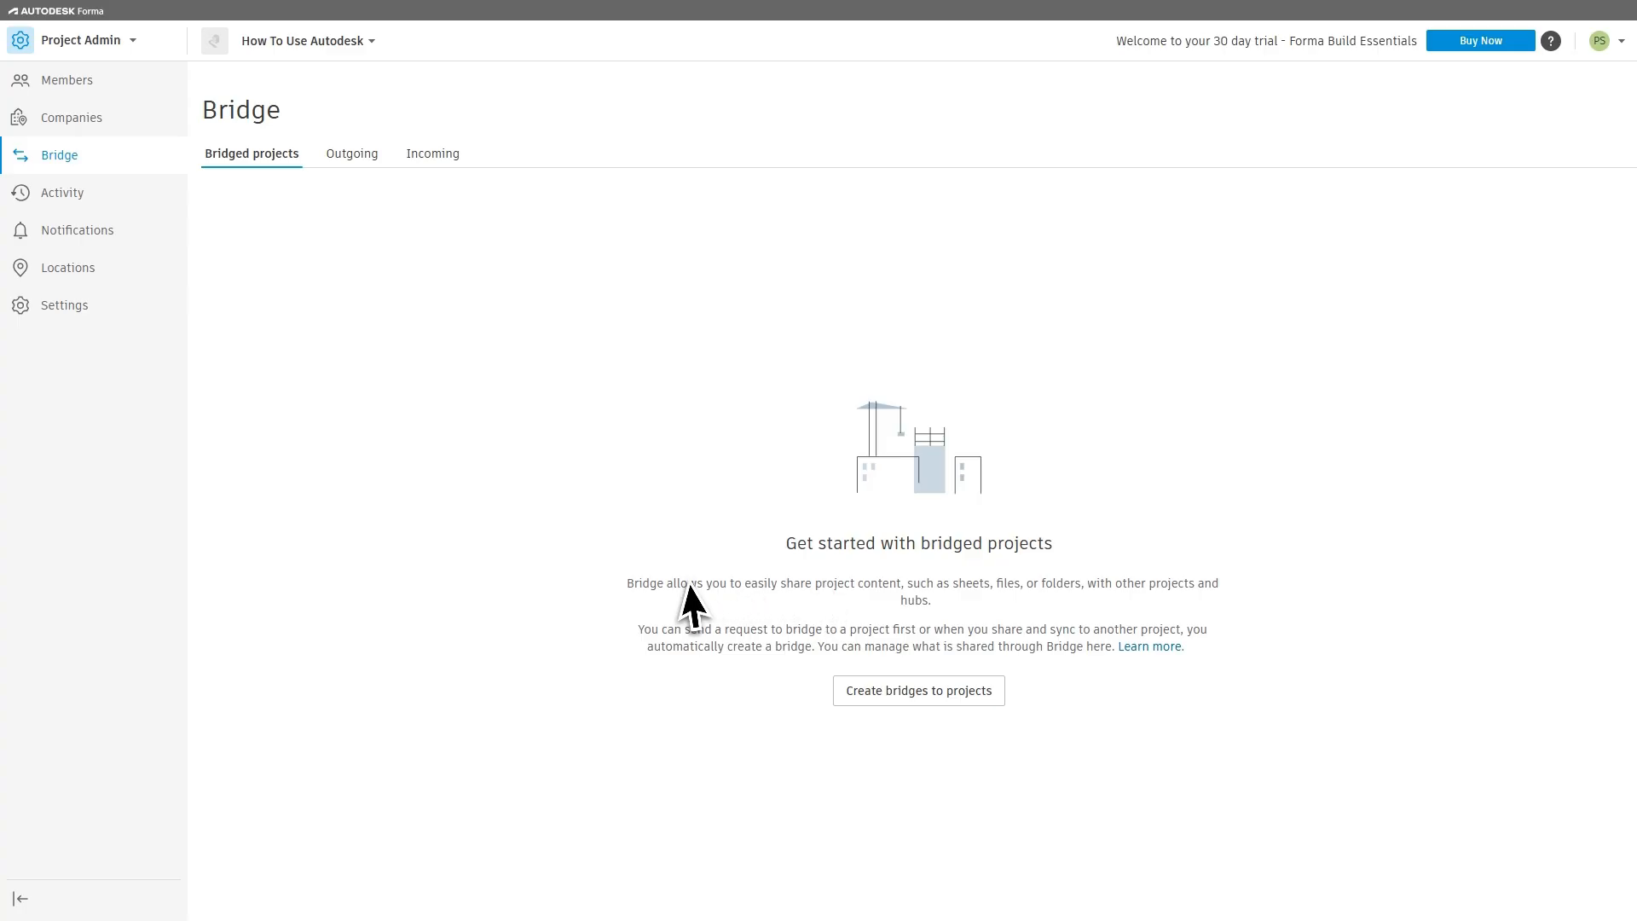
left_click_drag(634, 583, 1187, 659)
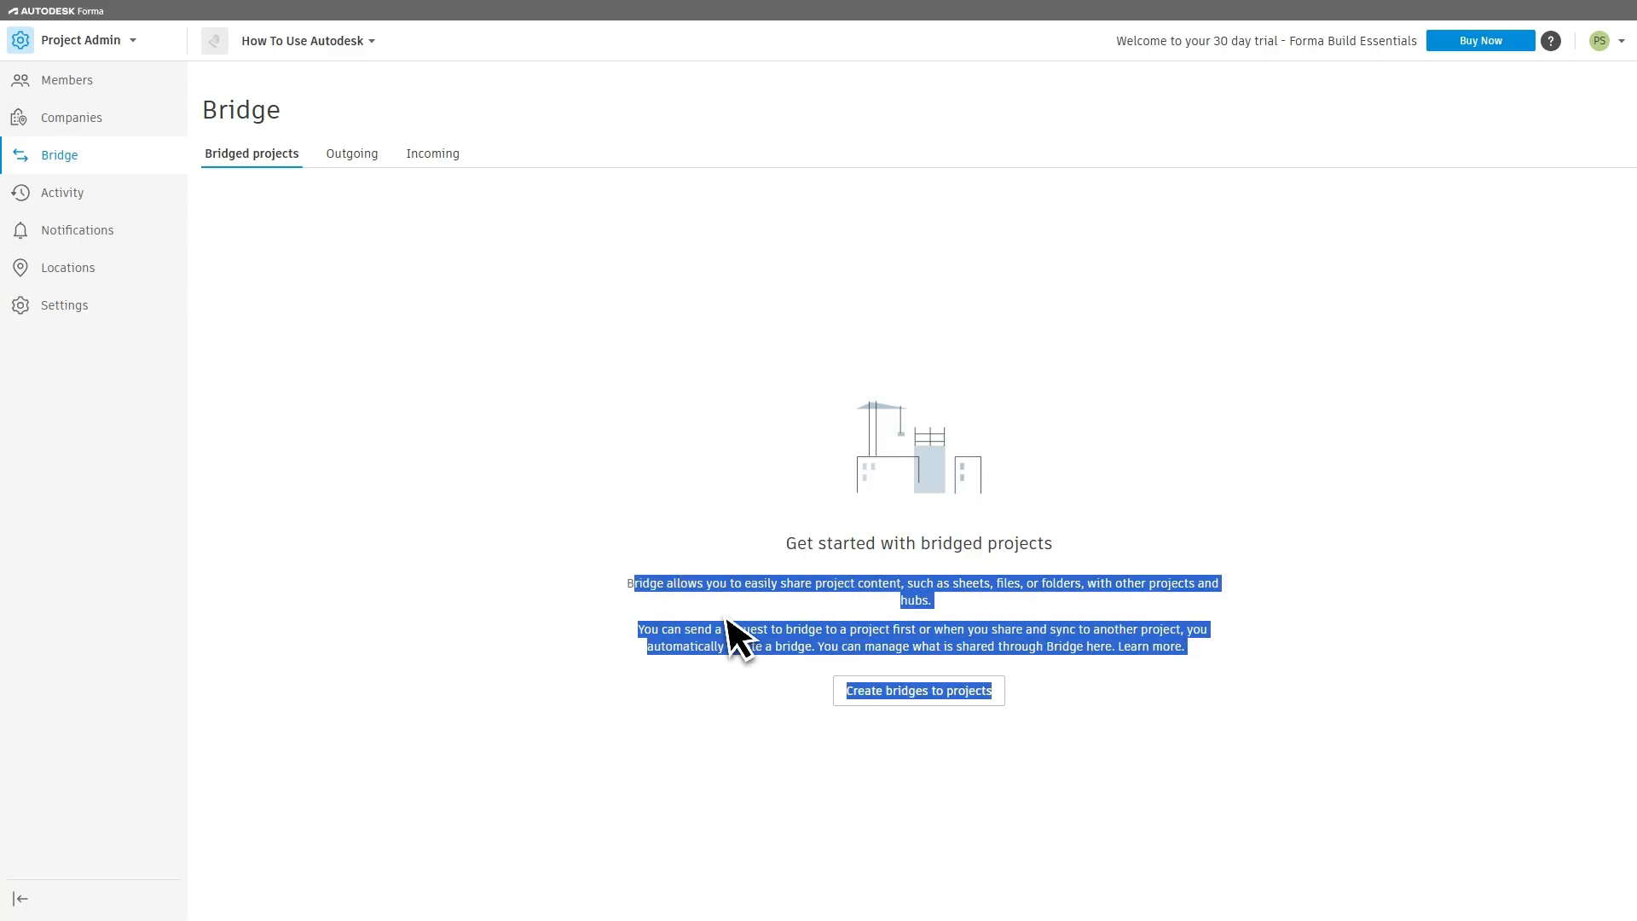
left_click(1207, 471)
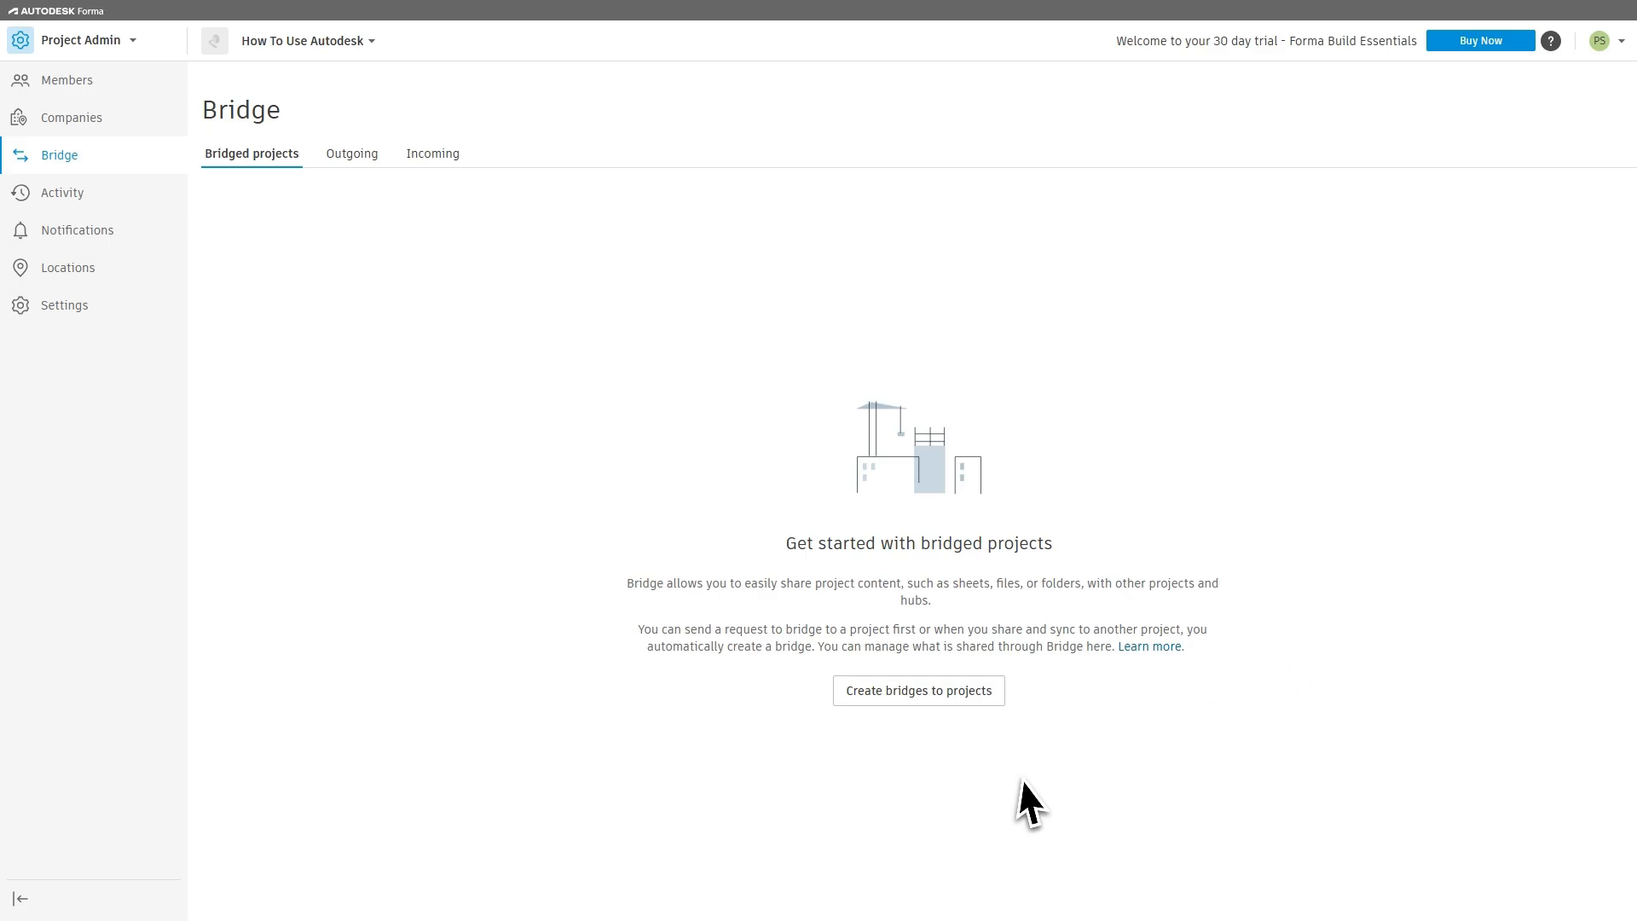
Step: Look at the invitation form for bridging to other projects, and view the outgoing and incoming shared content
left_click(922, 699)
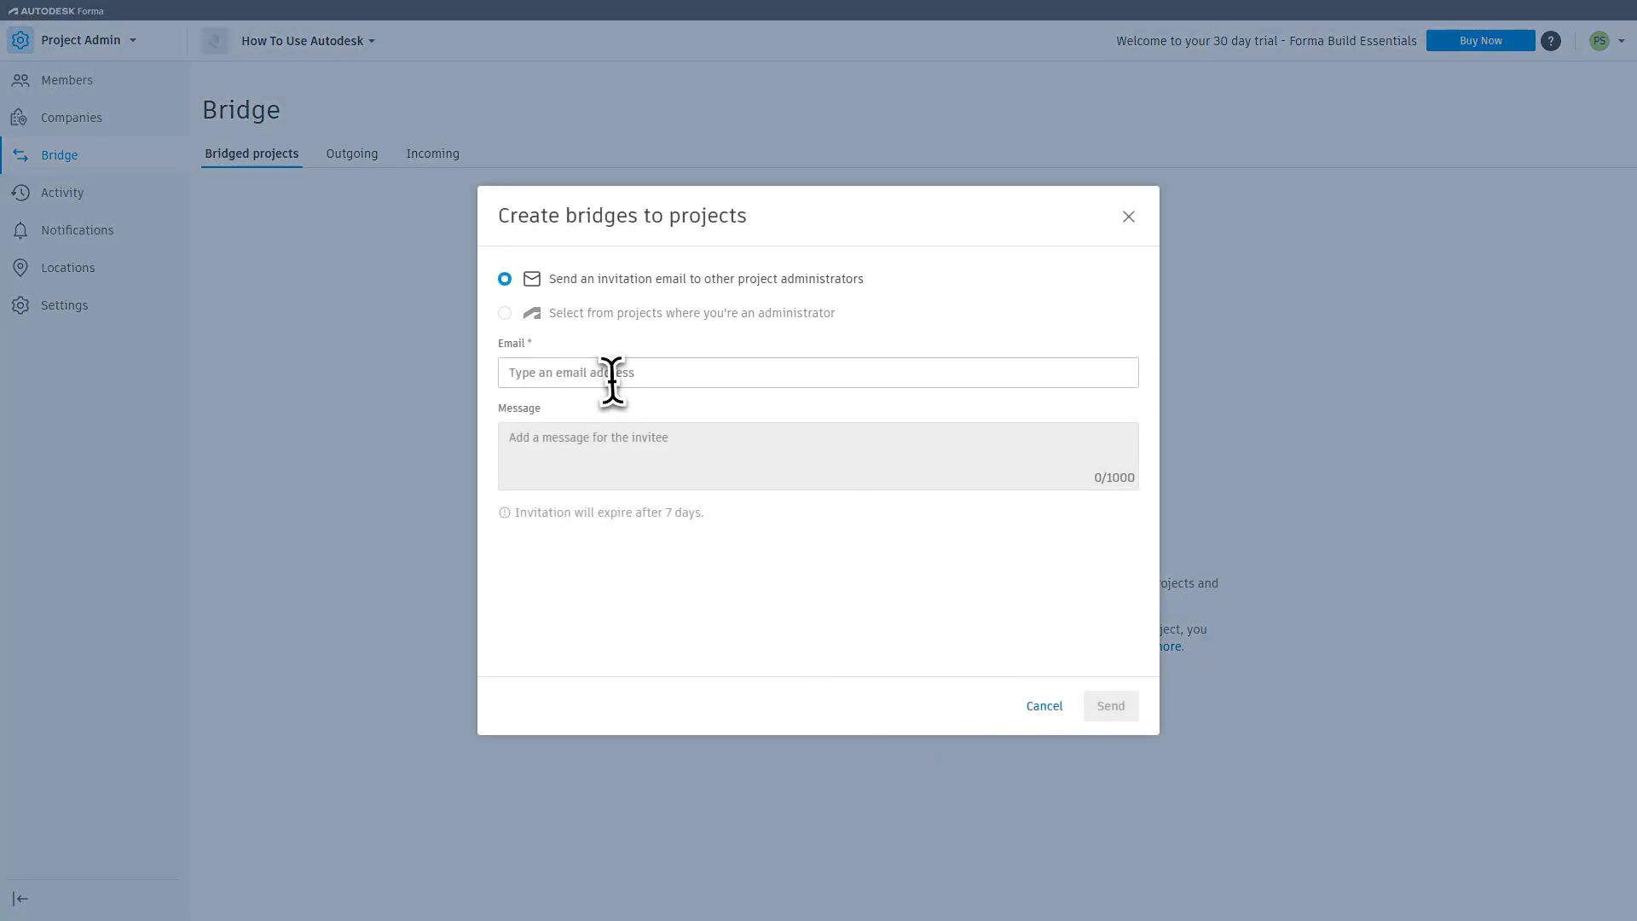
left_click(587, 381)
left_click(605, 499)
left_click(1007, 739)
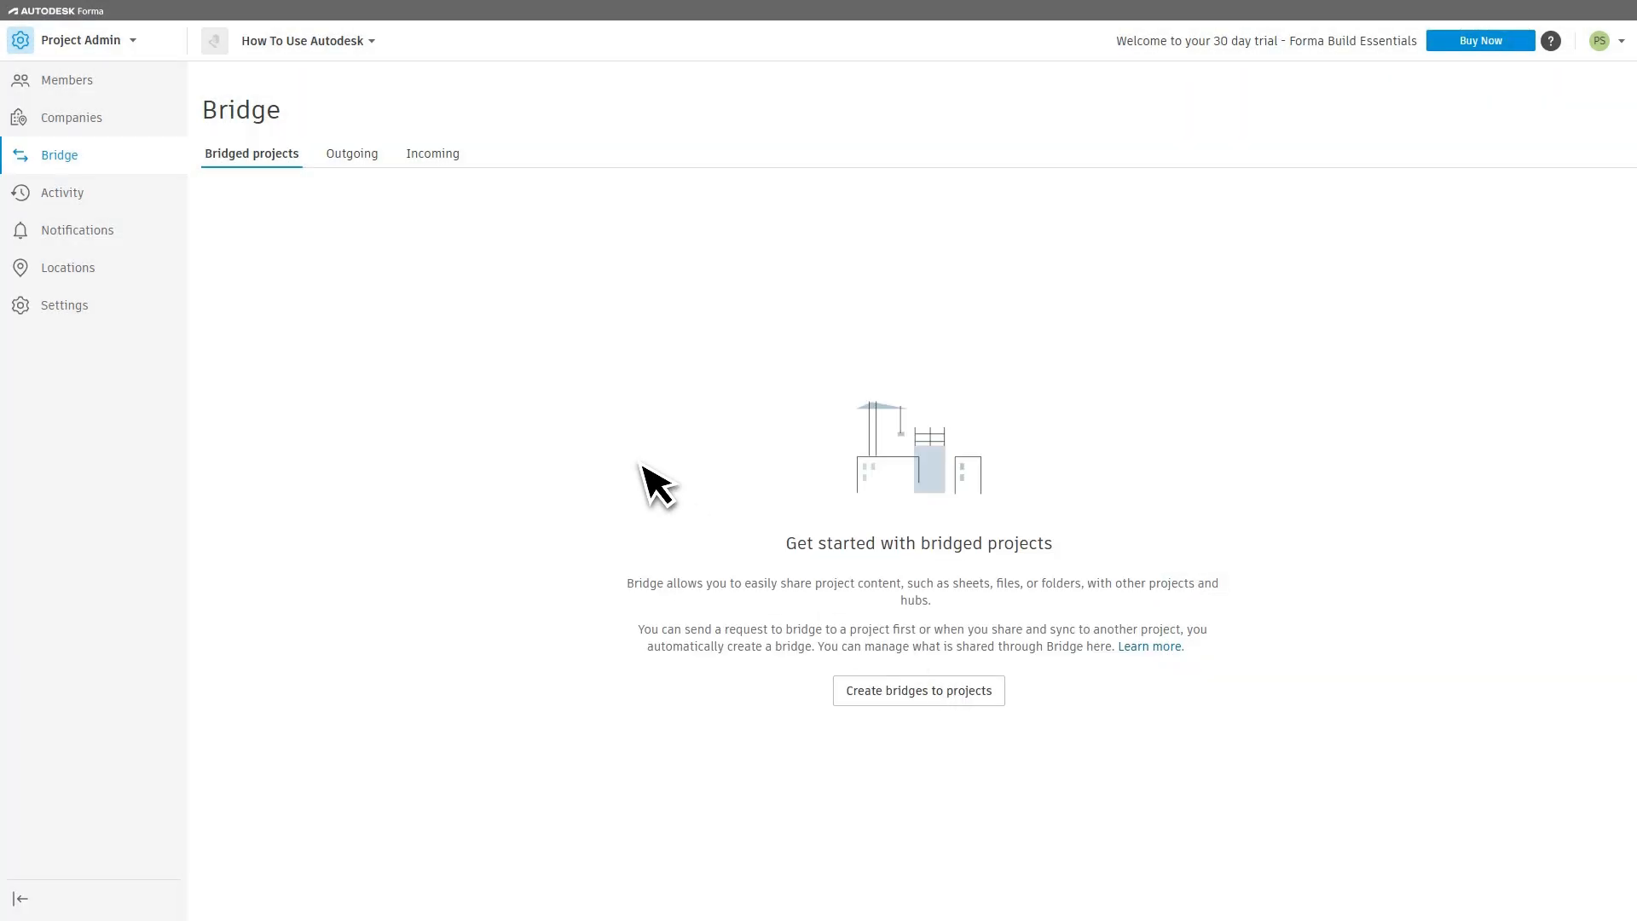
left_click(350, 155)
left_click(432, 163)
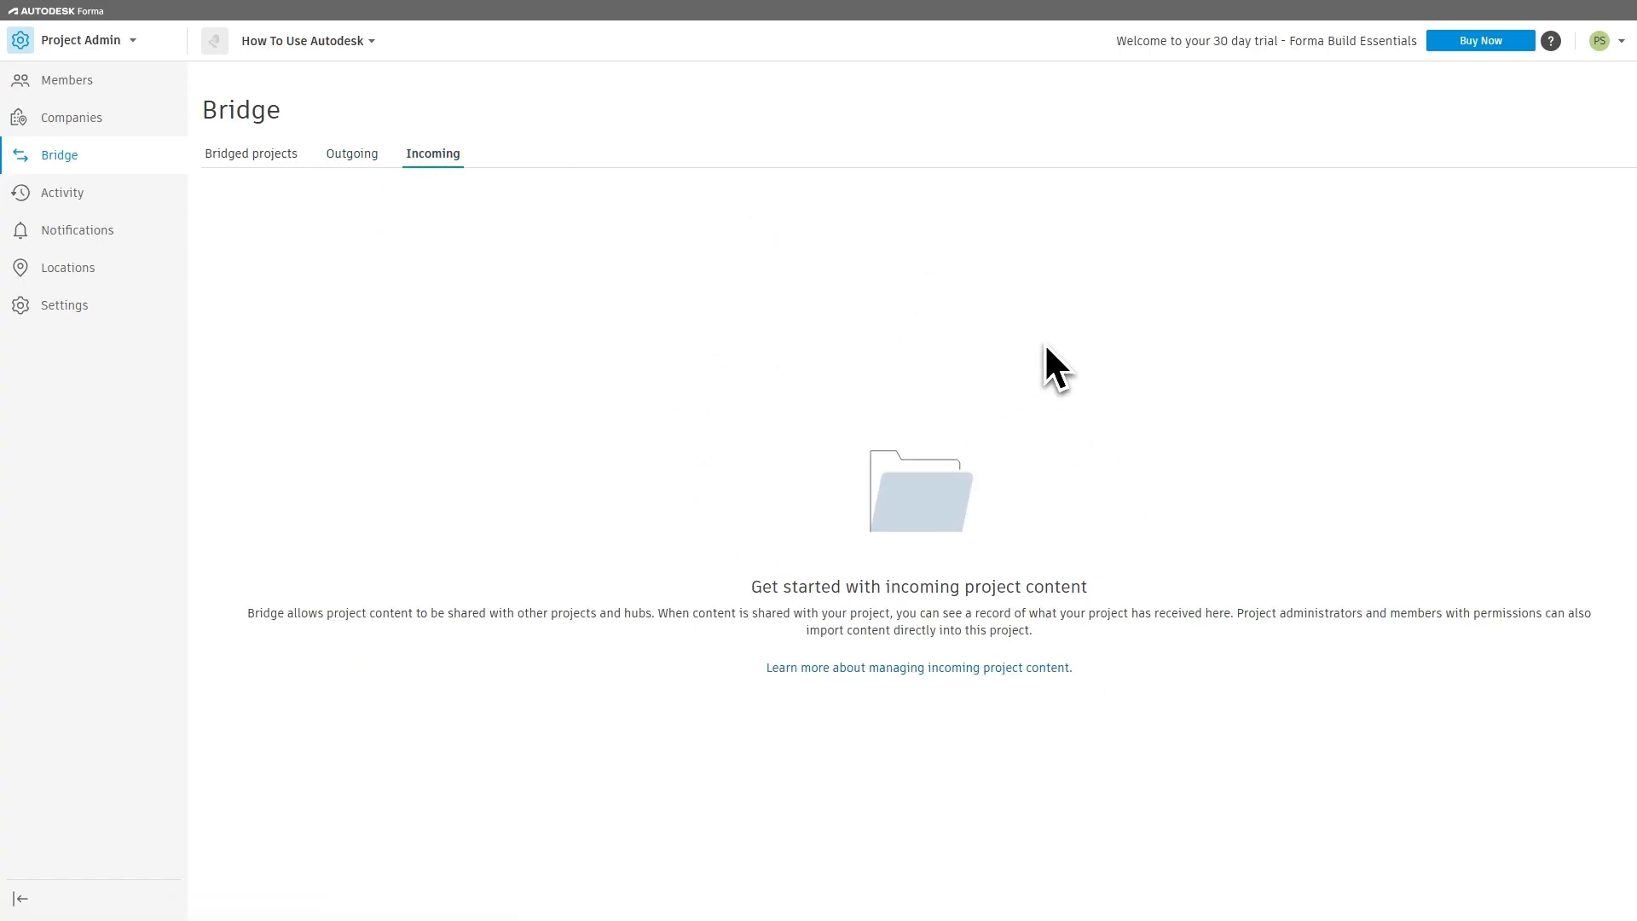
Step: Open the project's activity log and set the start of the date range filter to 3/6/2026
left_click(61, 198)
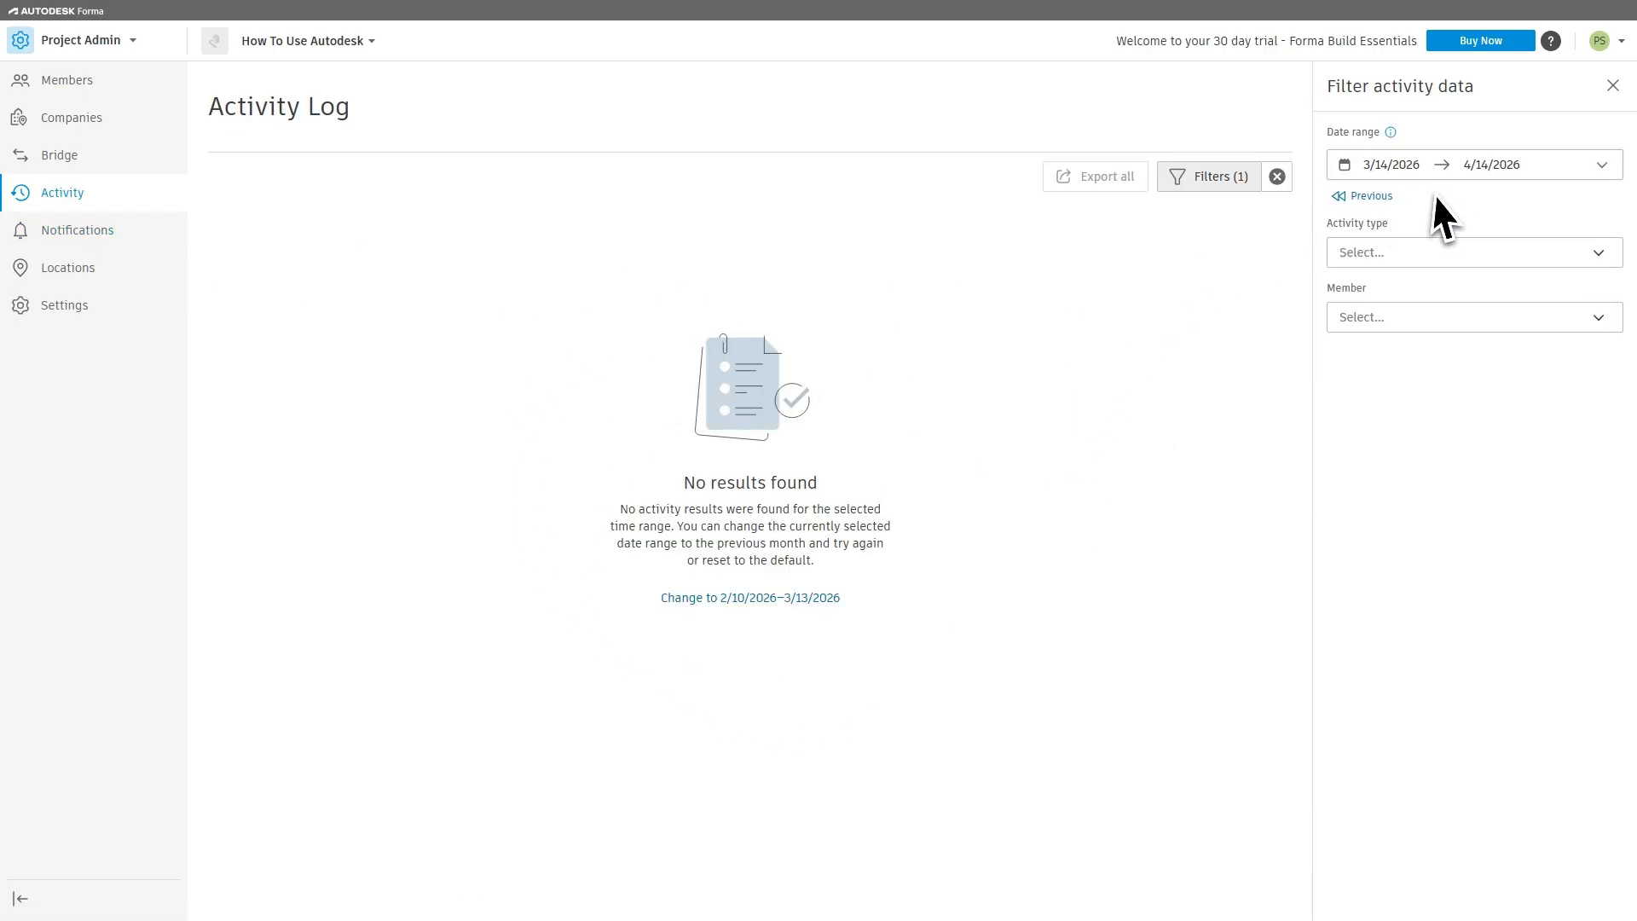
left_click(1491, 179)
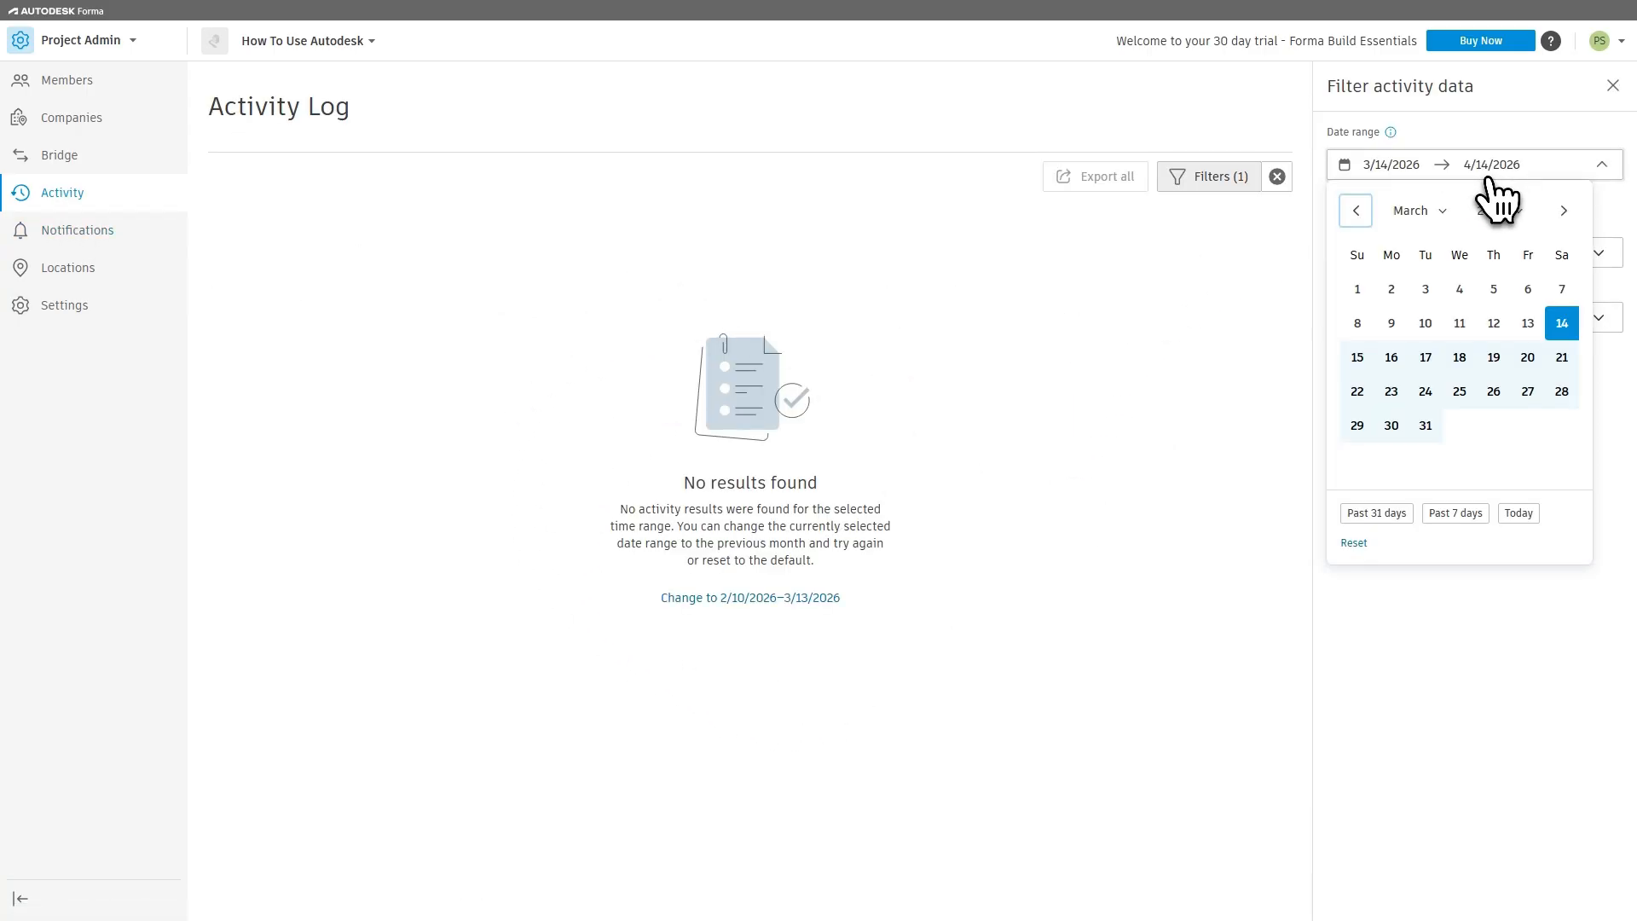
left_click(1527, 289)
left_click(1614, 247)
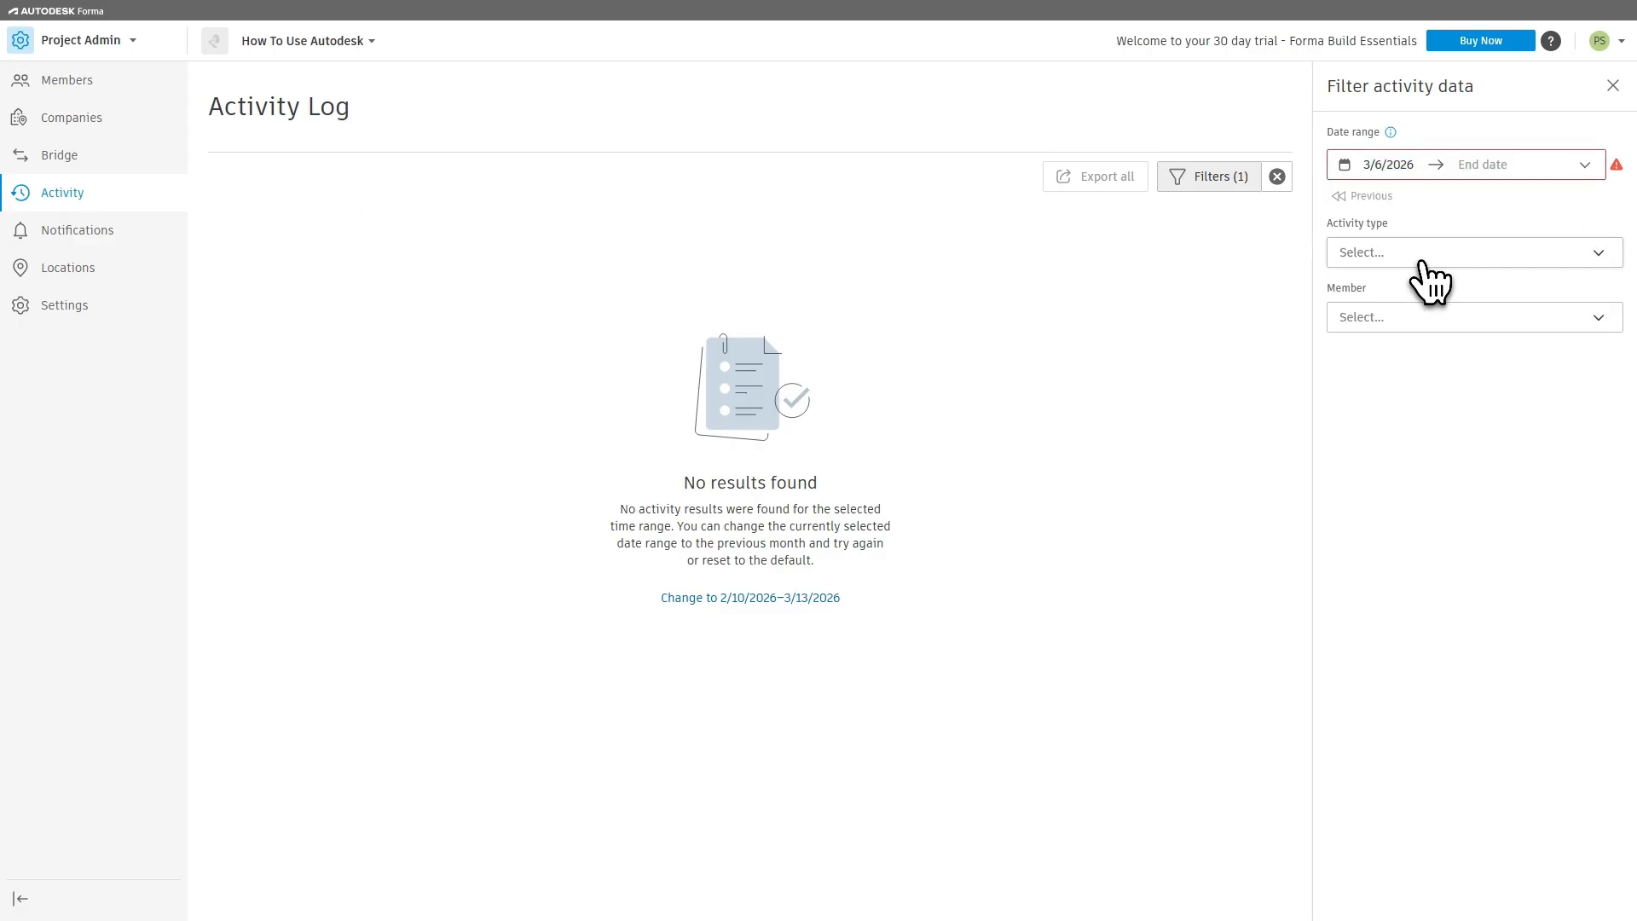
Step: Look through the activity type and member filter choices without selecting any, and close the activity filters
left_click(1419, 256)
left_click(1483, 481)
left_click(1398, 329)
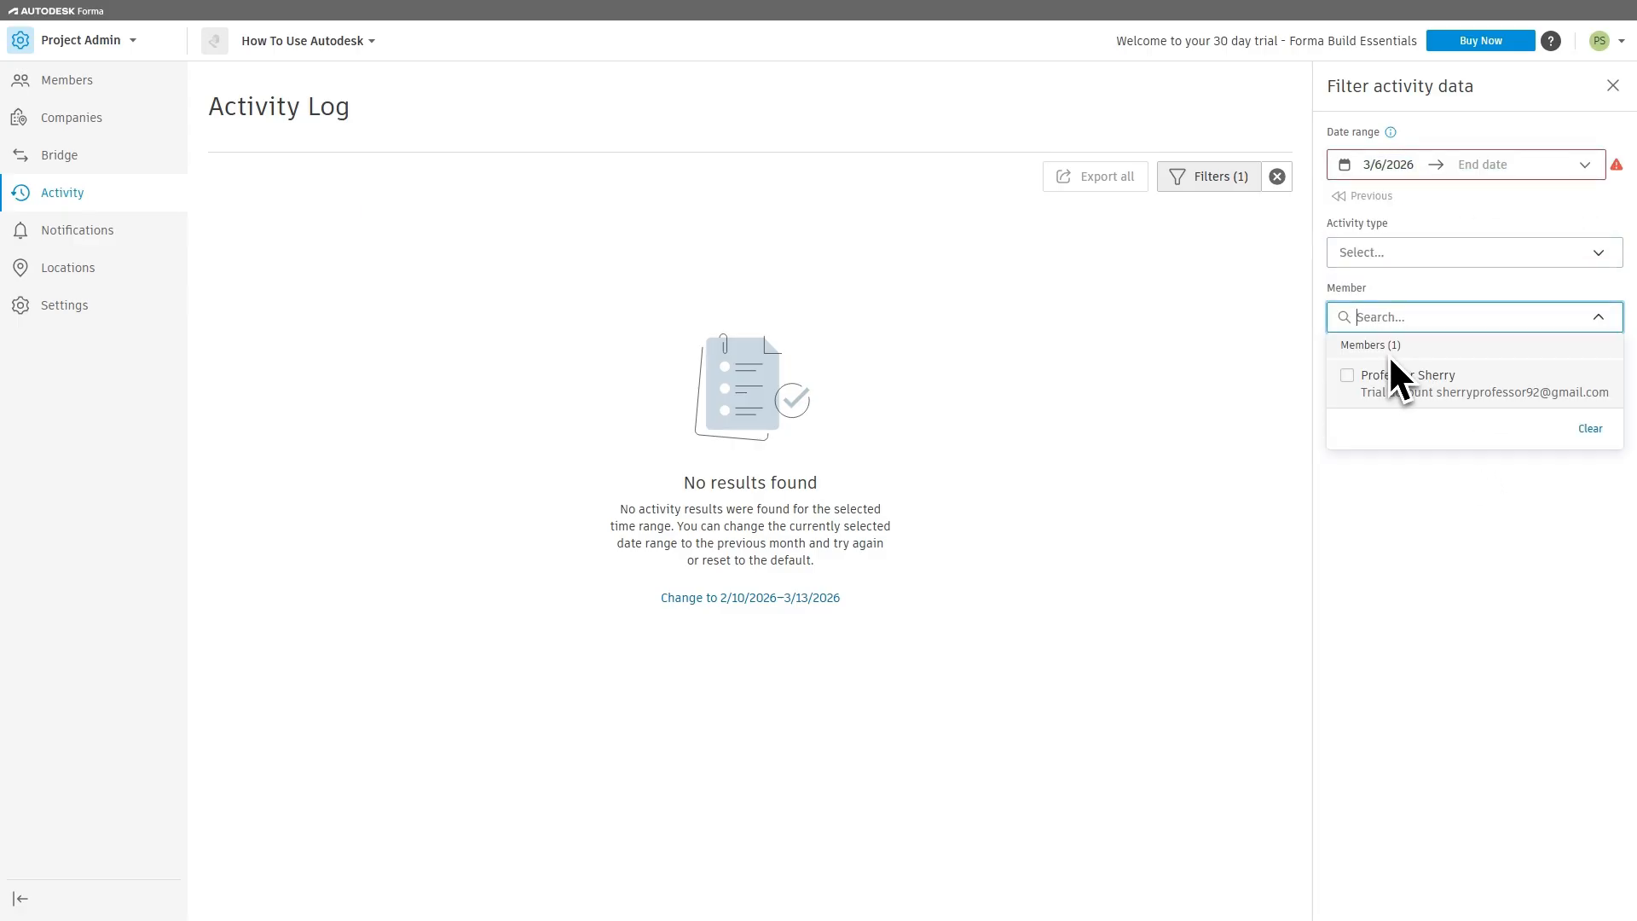
left_click(1506, 519)
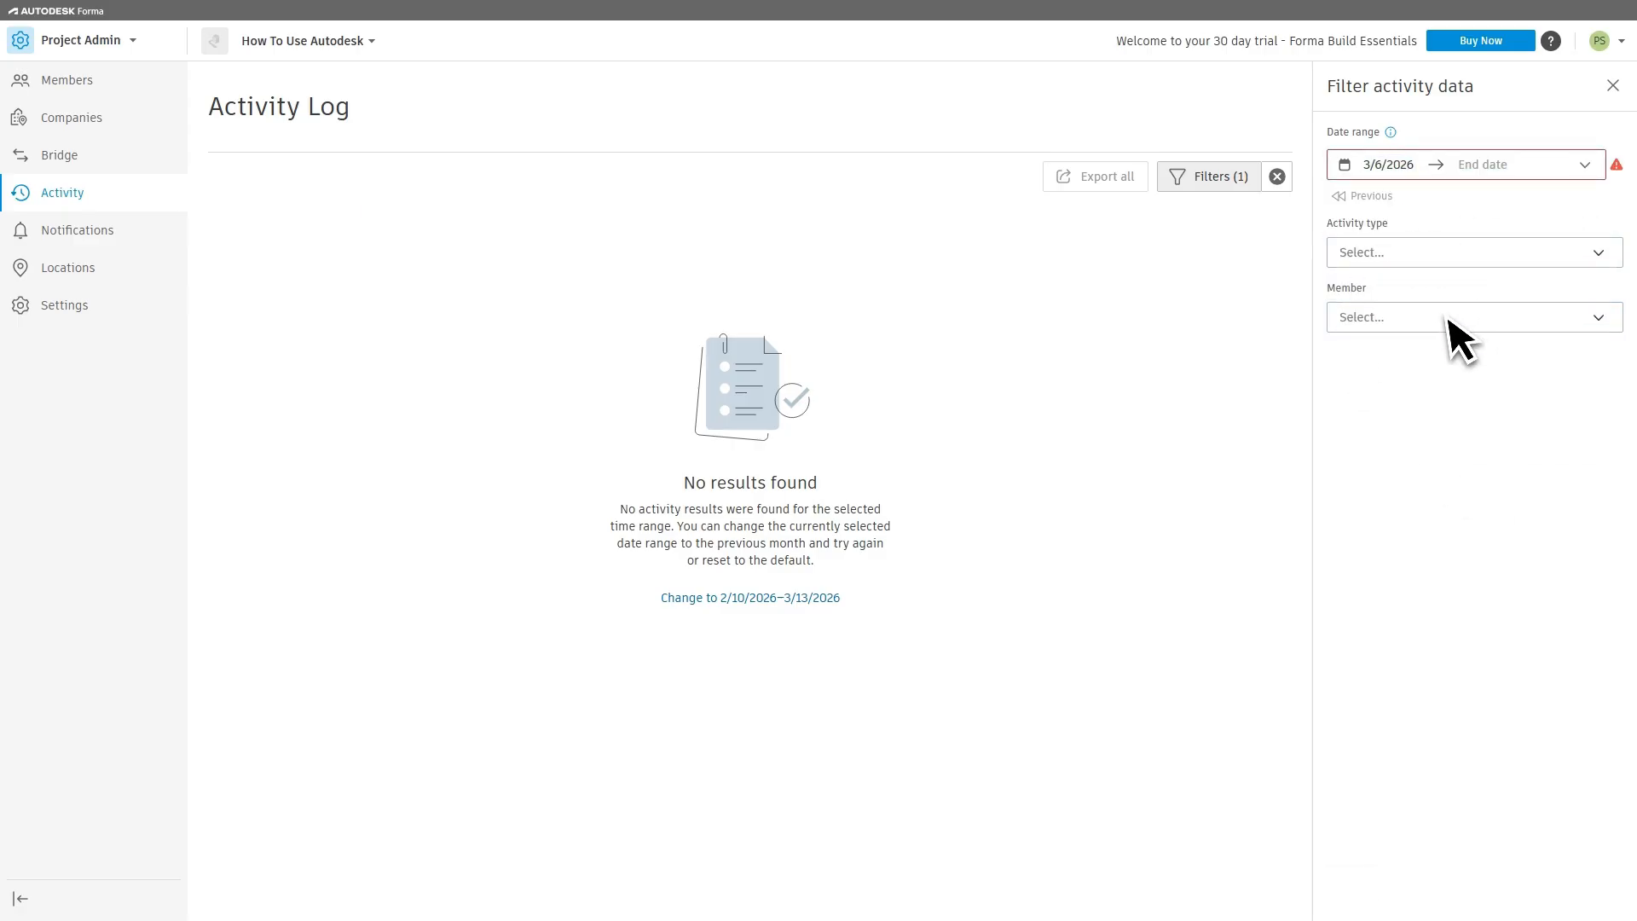
left_click(1612, 86)
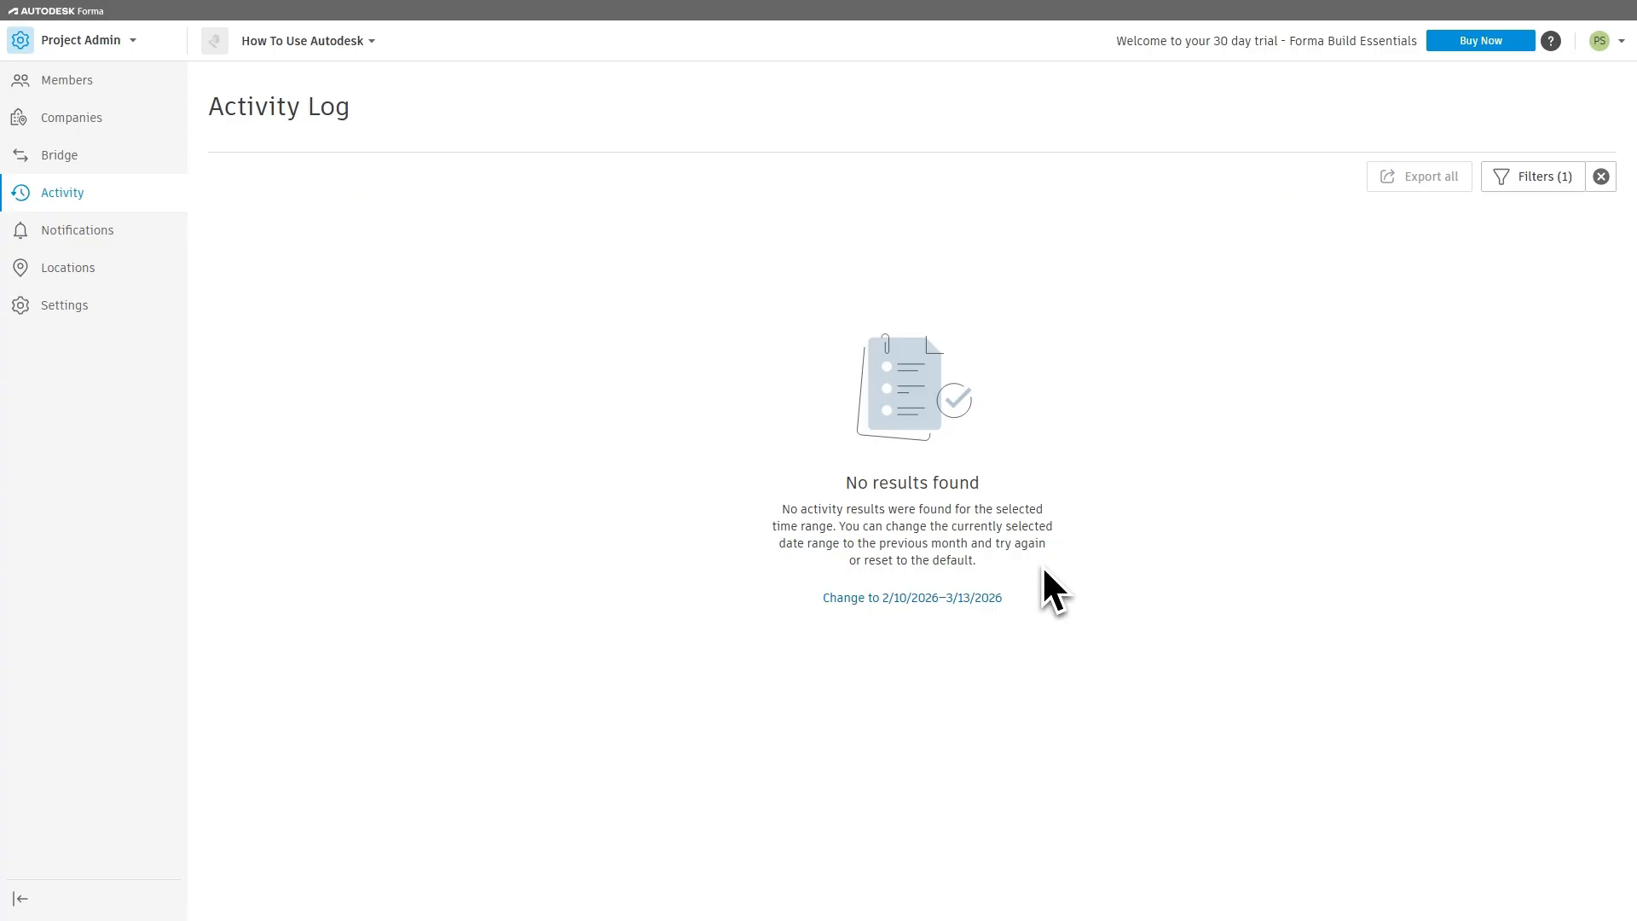
Step: Examine the project notification settings, including the form for a new notification group and the Other notifications category
left_click(68, 240)
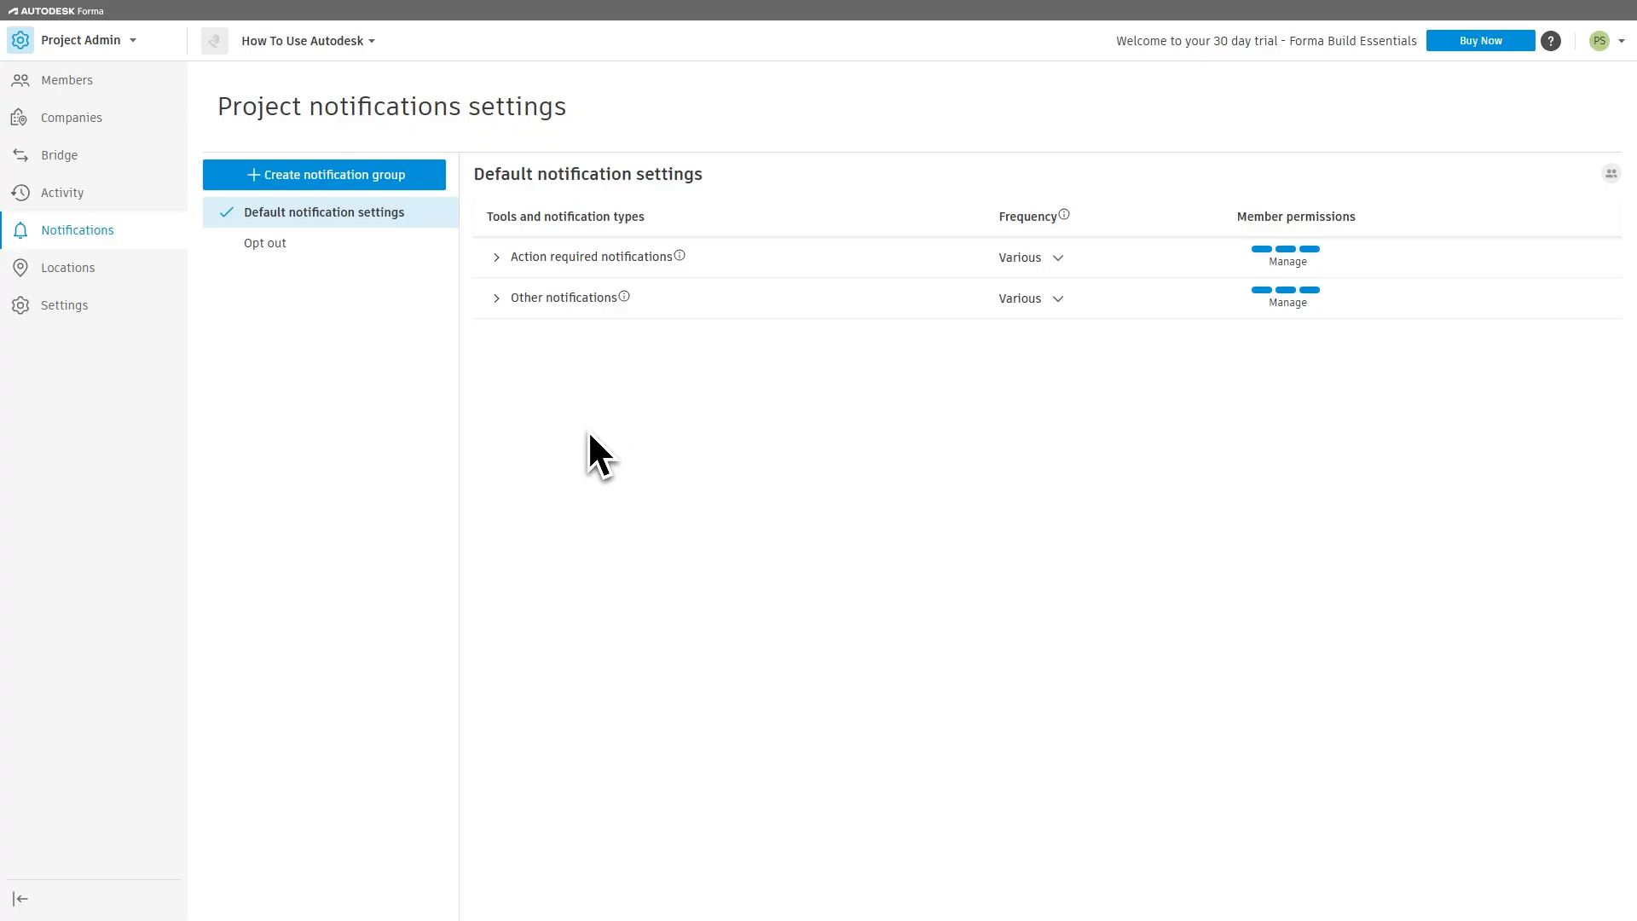
left_click(329, 177)
left_click(658, 383)
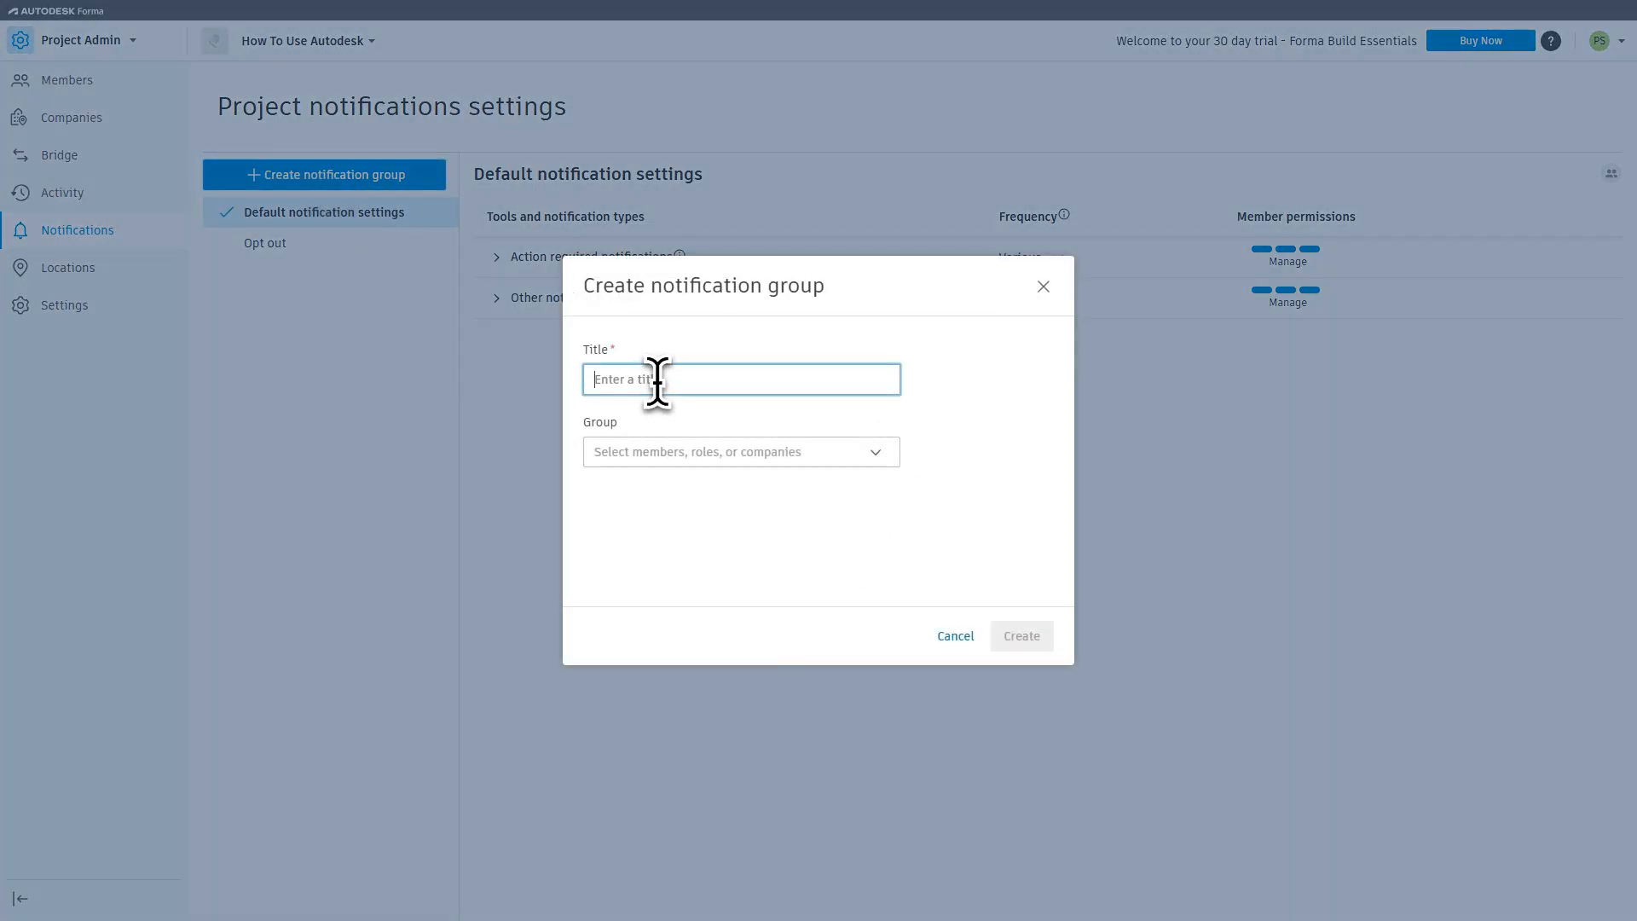
left_click(679, 454)
left_click(979, 571)
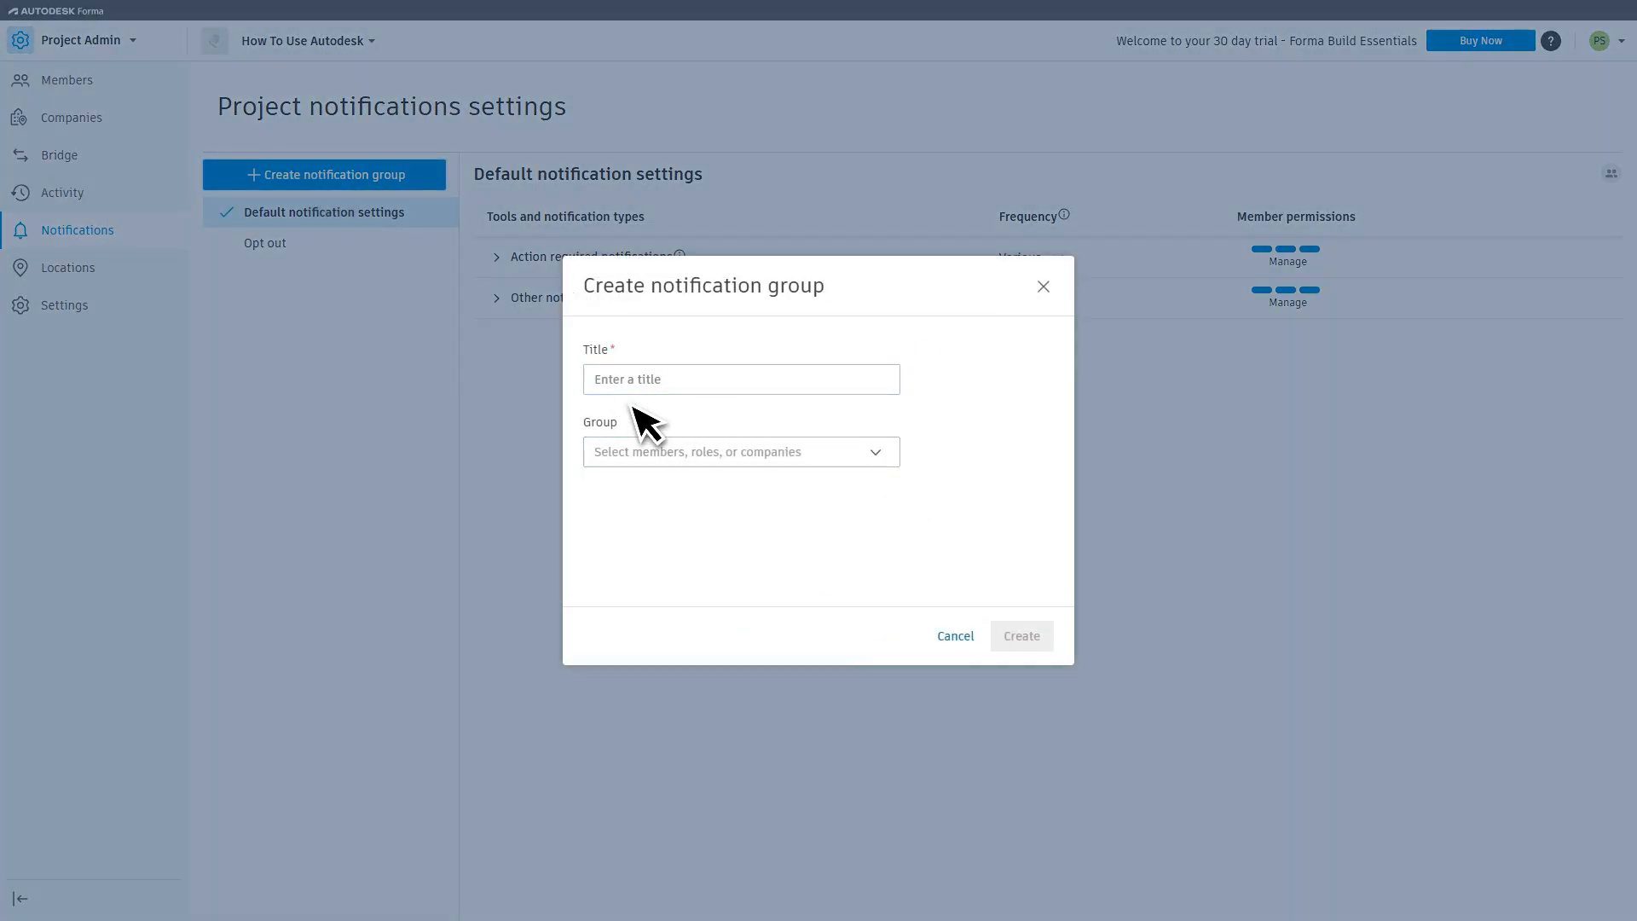
left_click(956, 638)
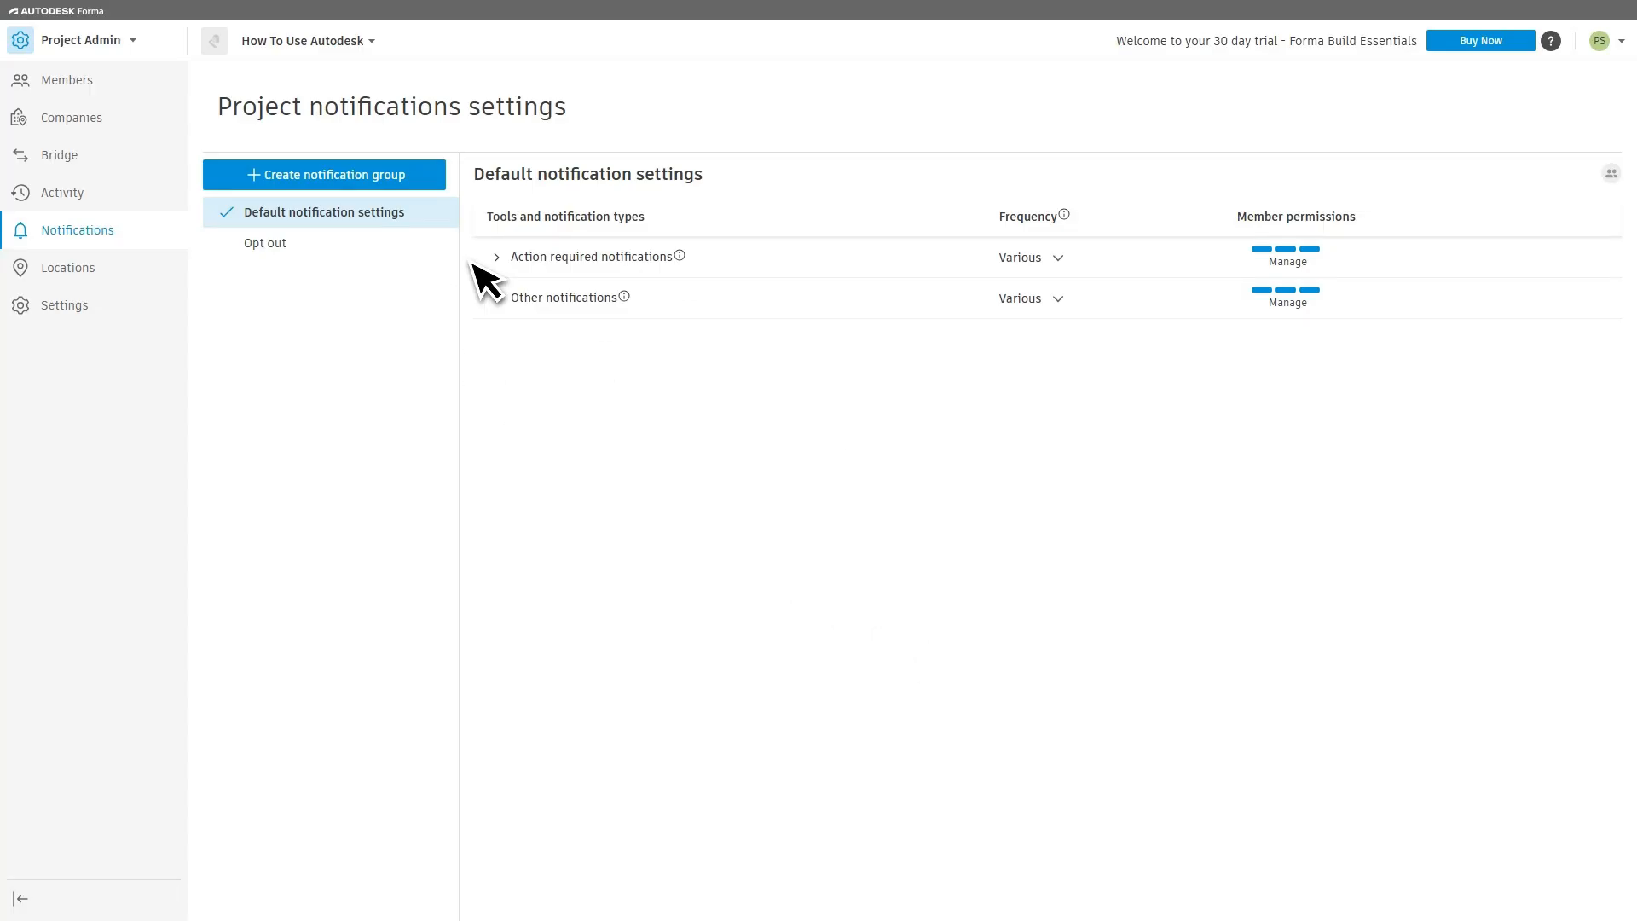
left_click(498, 298)
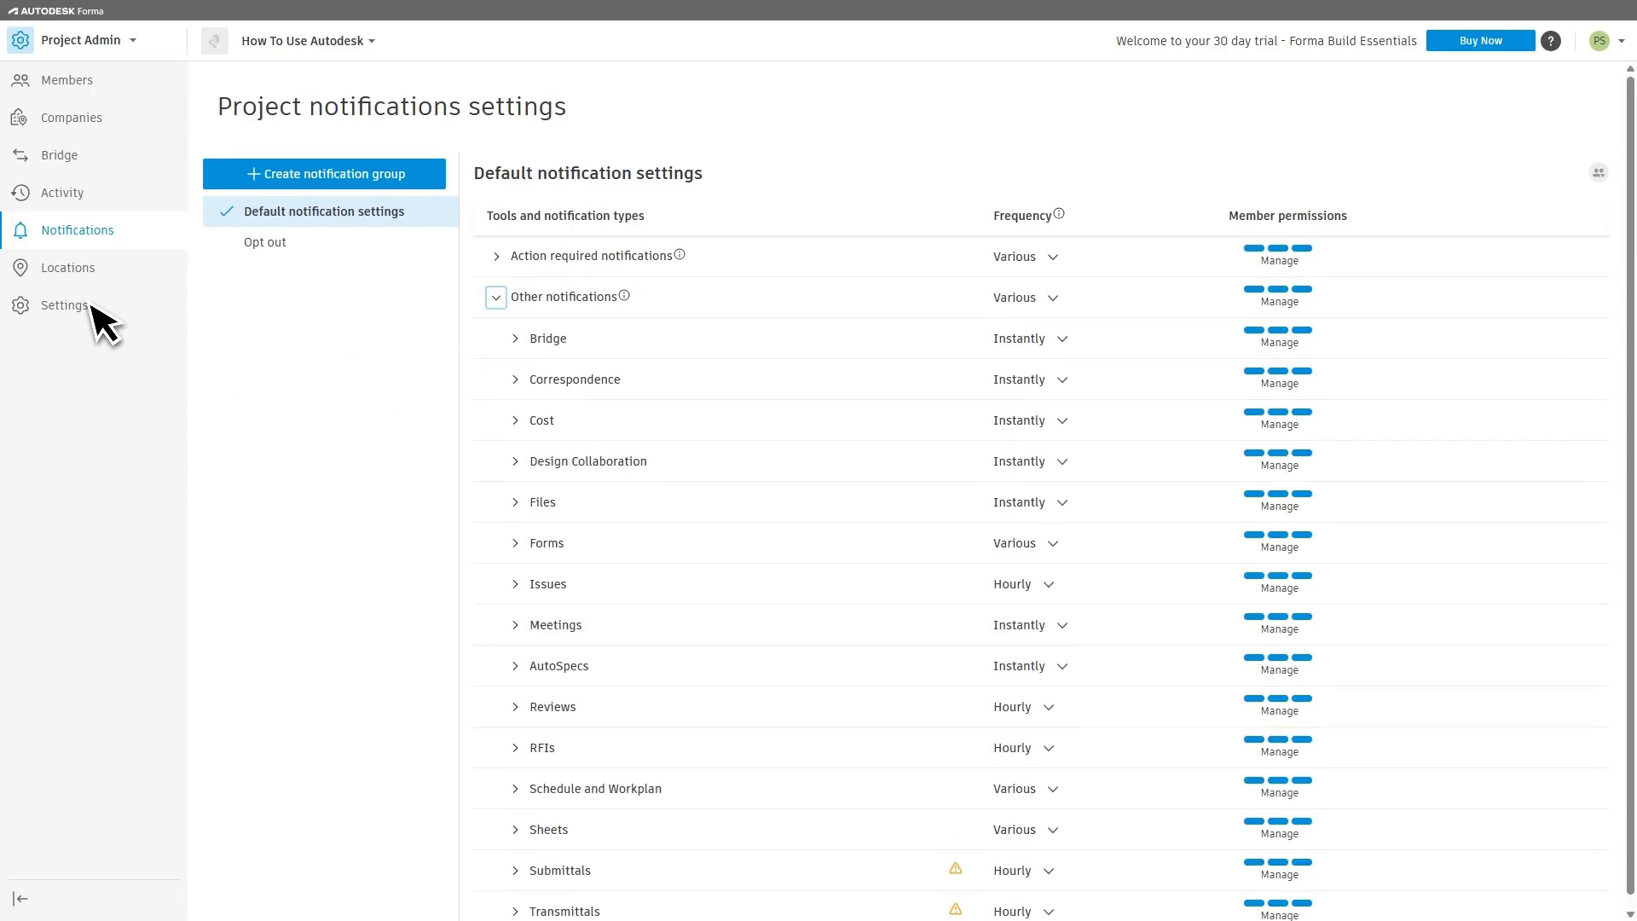
Step: Add a sub-location under Project in the project locations, keep its default name, and close its details
left_click(53, 271)
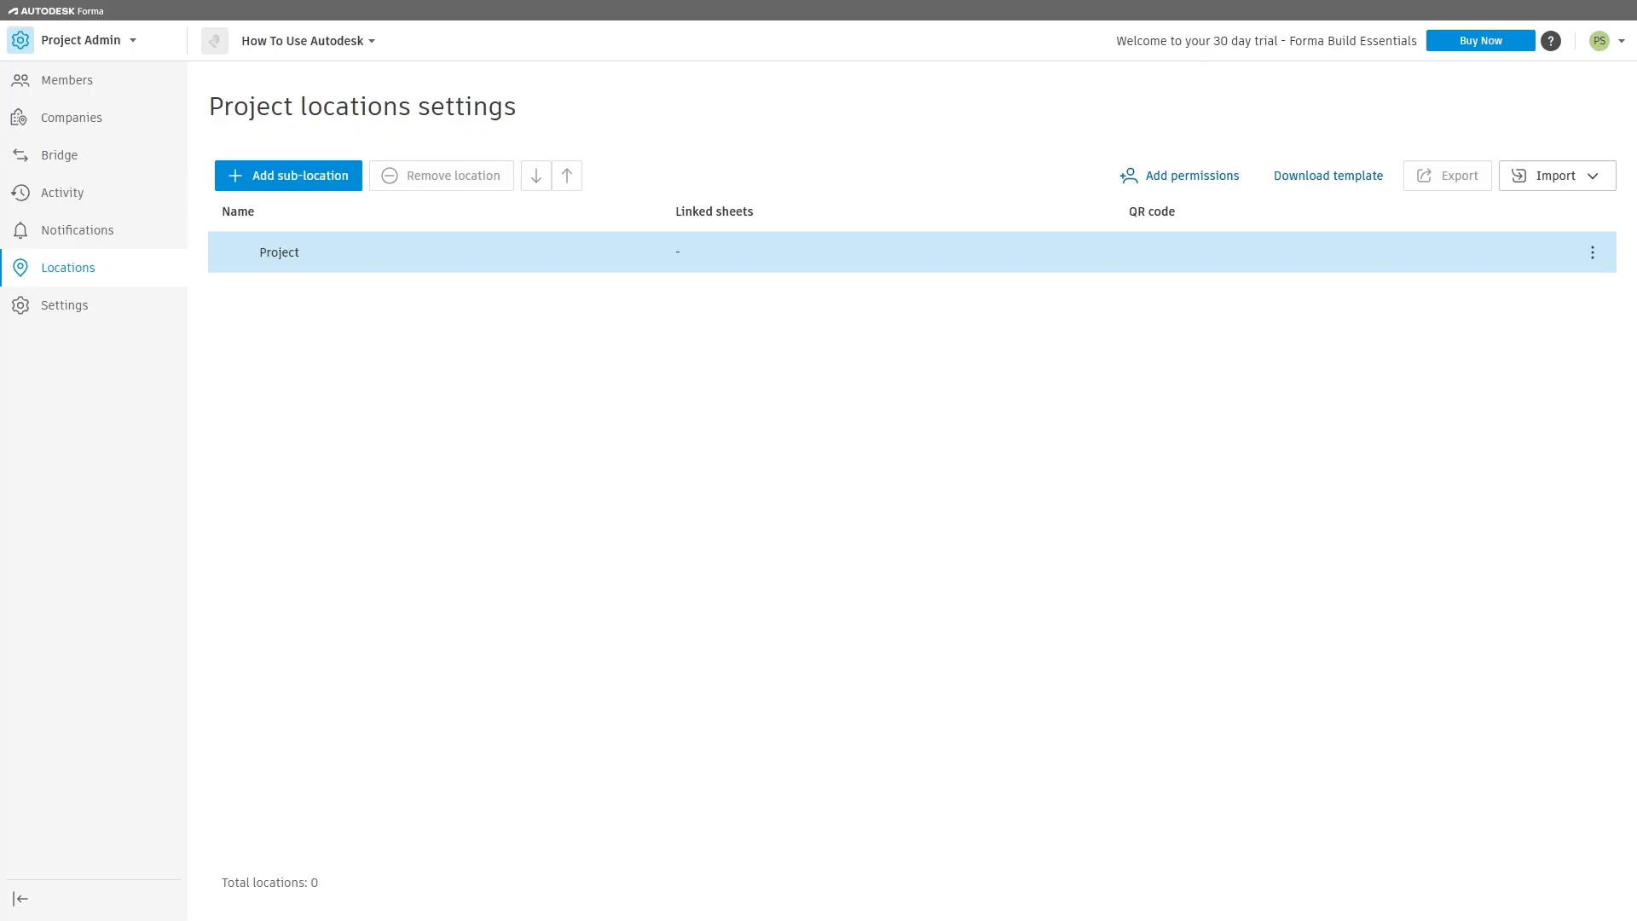
left_click(288, 184)
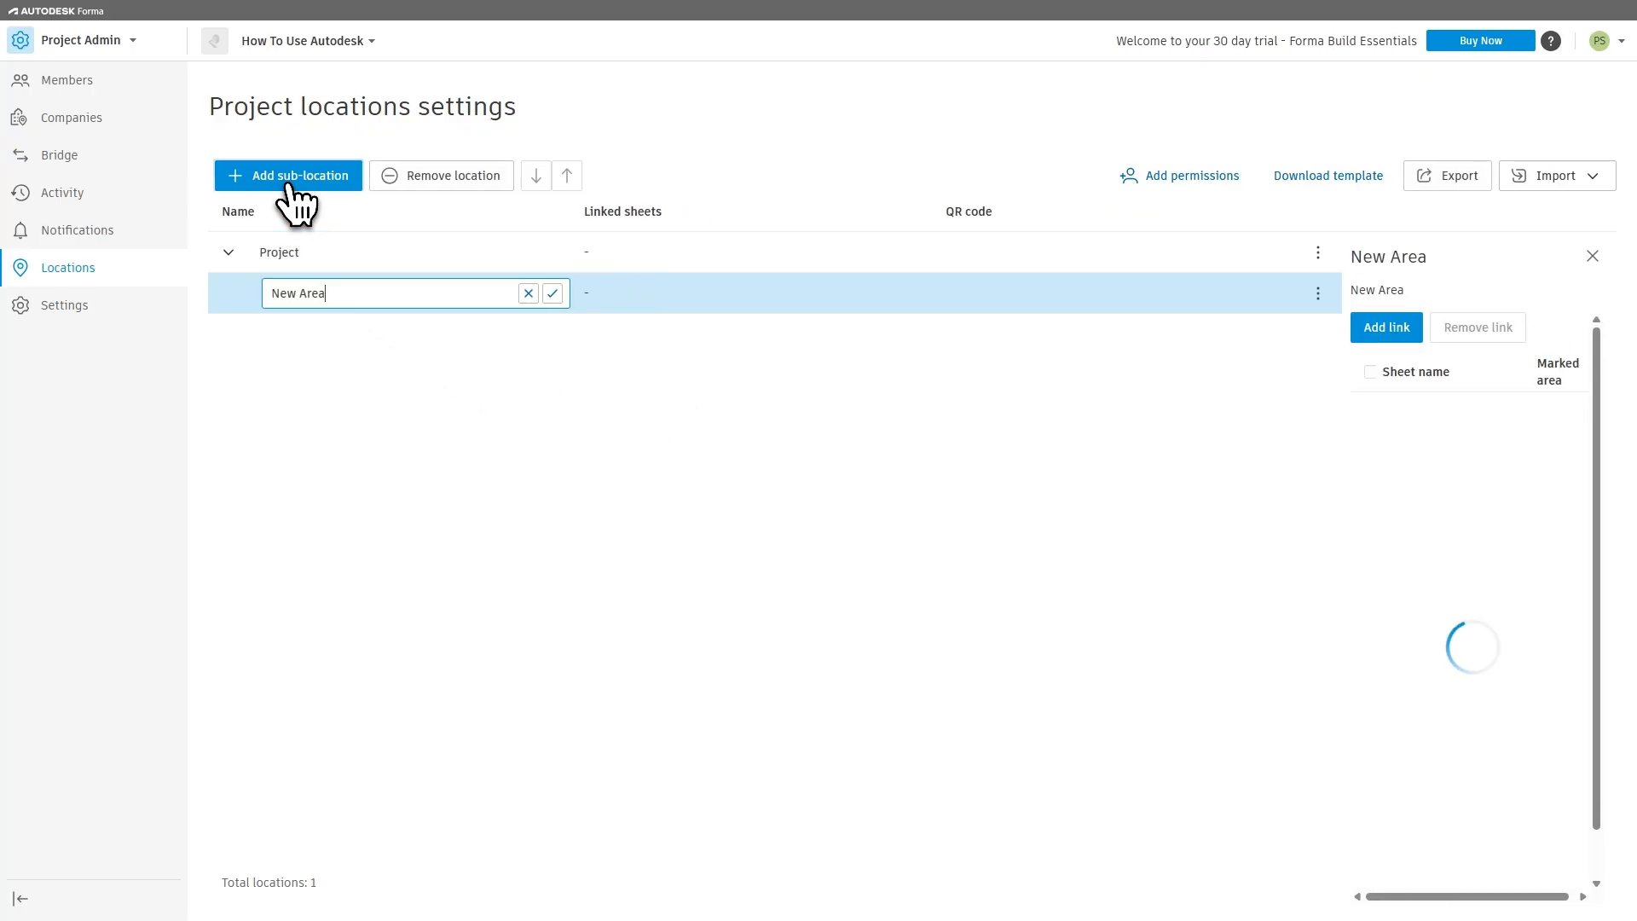
double_click(336, 300)
left_click_drag(248, 297, 246, 298)
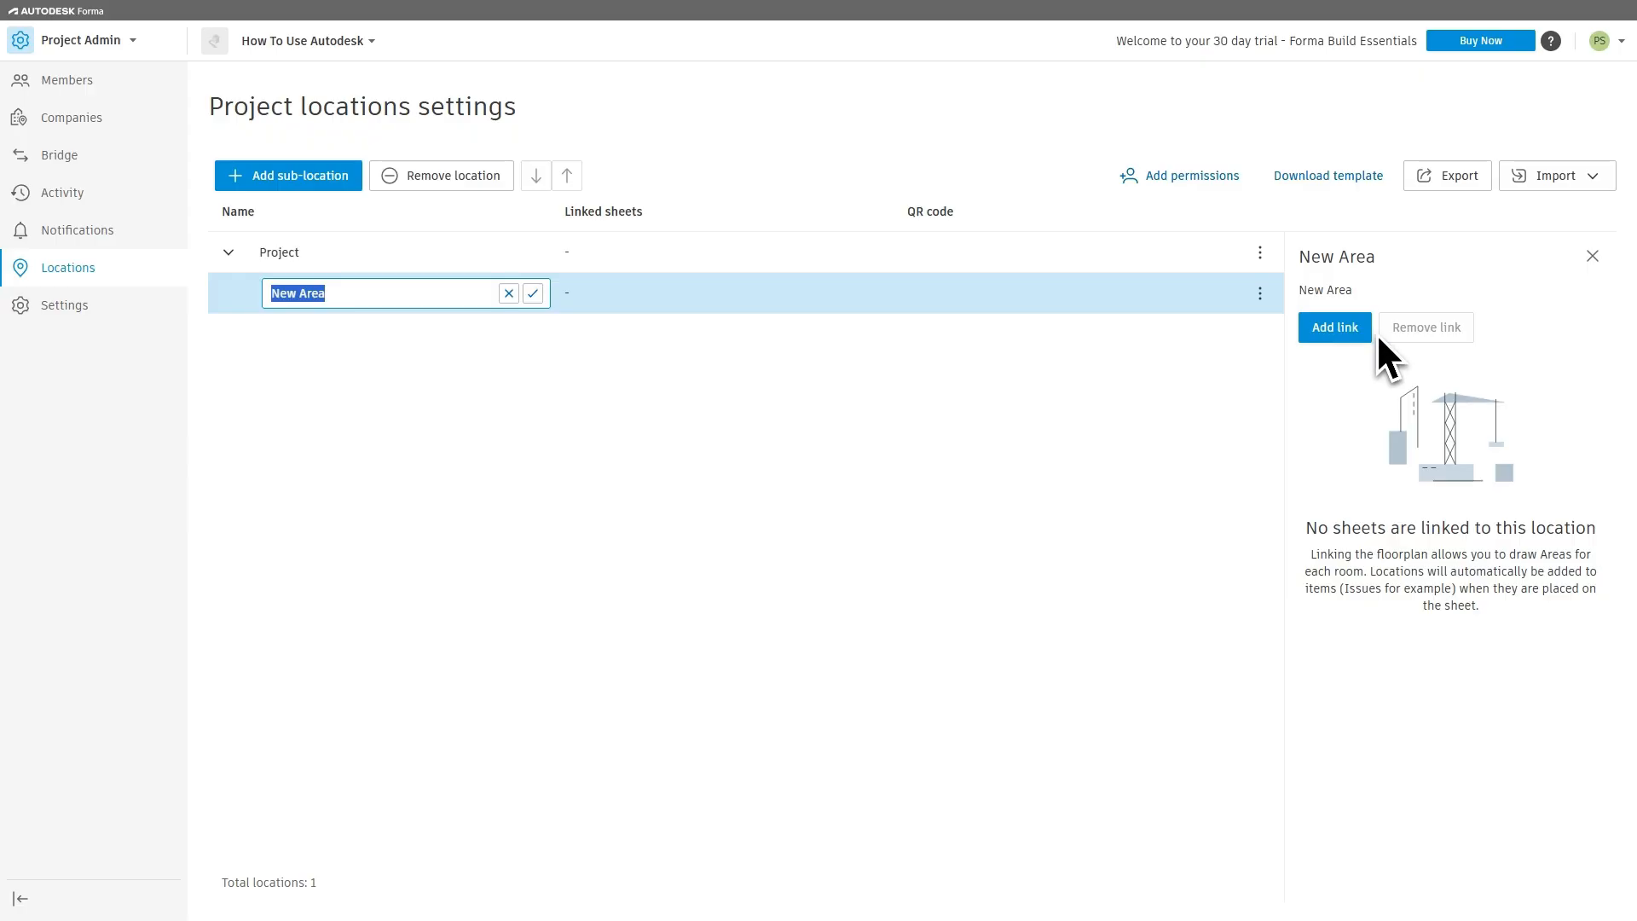
left_click(521, 323)
left_click(1592, 256)
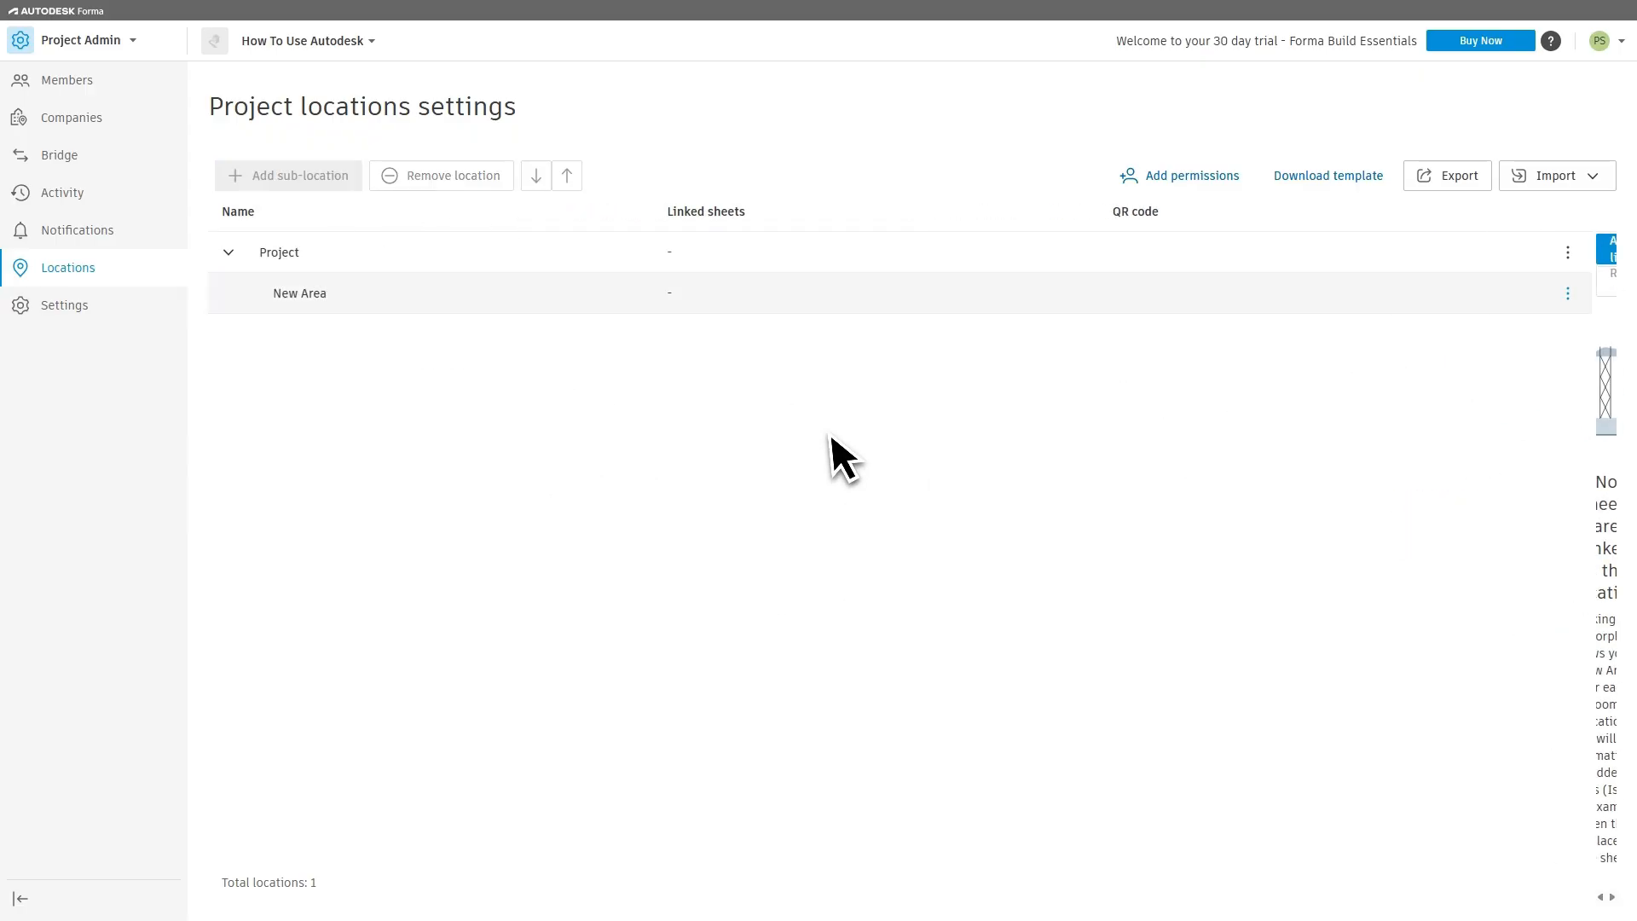
Step: View the project's general and advanced settings and the available product settings
left_click(62, 316)
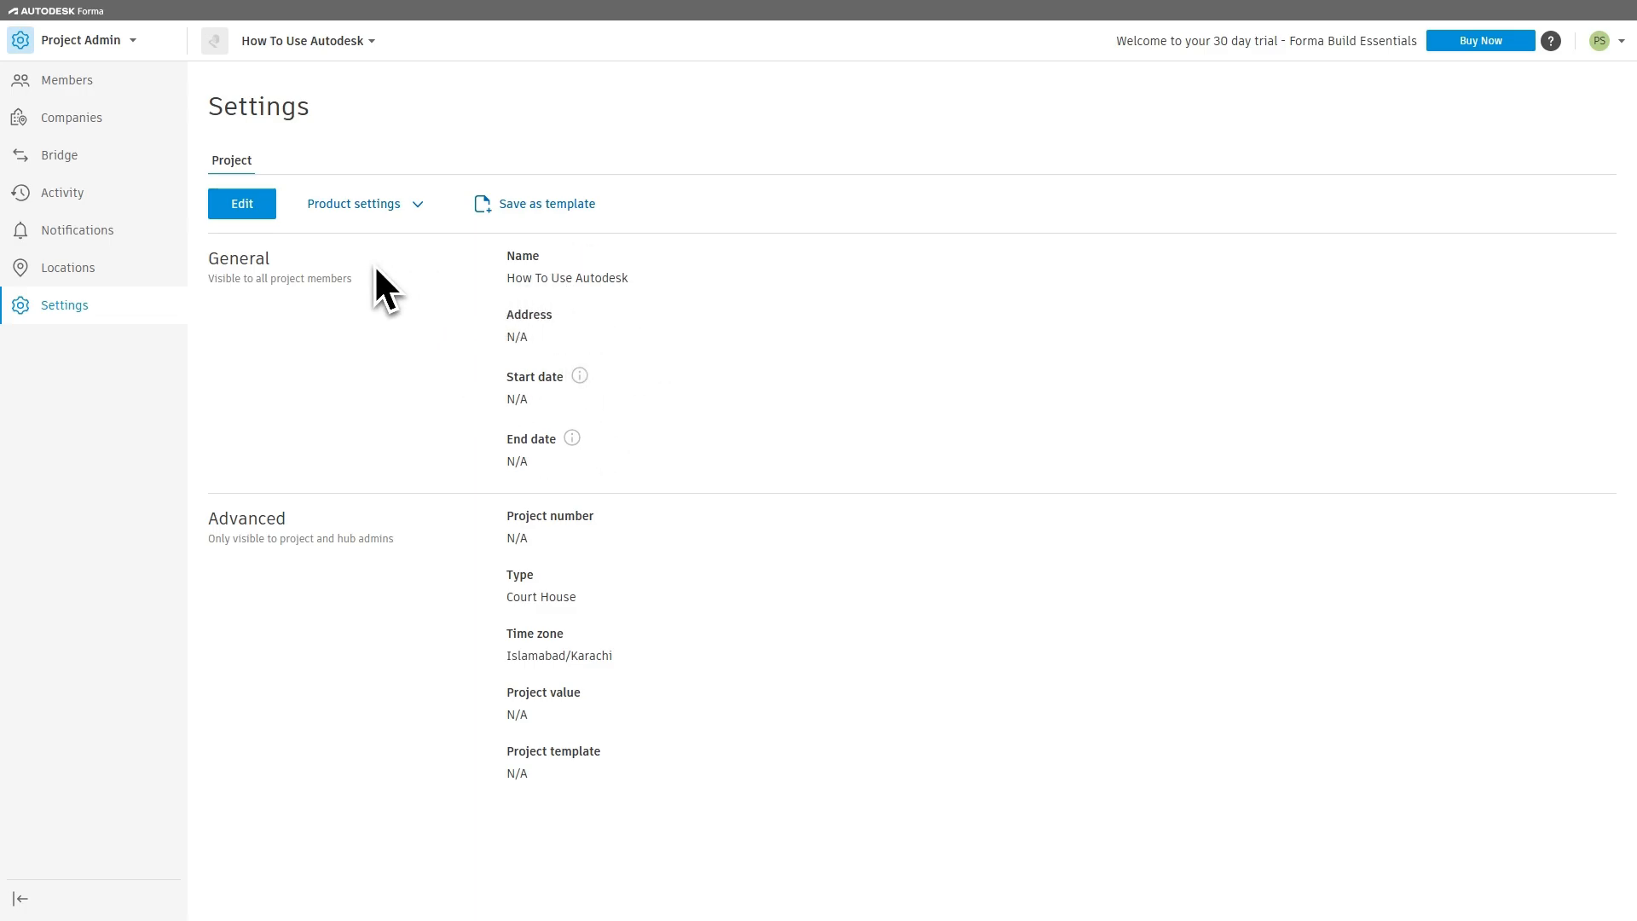
left_click(416, 208)
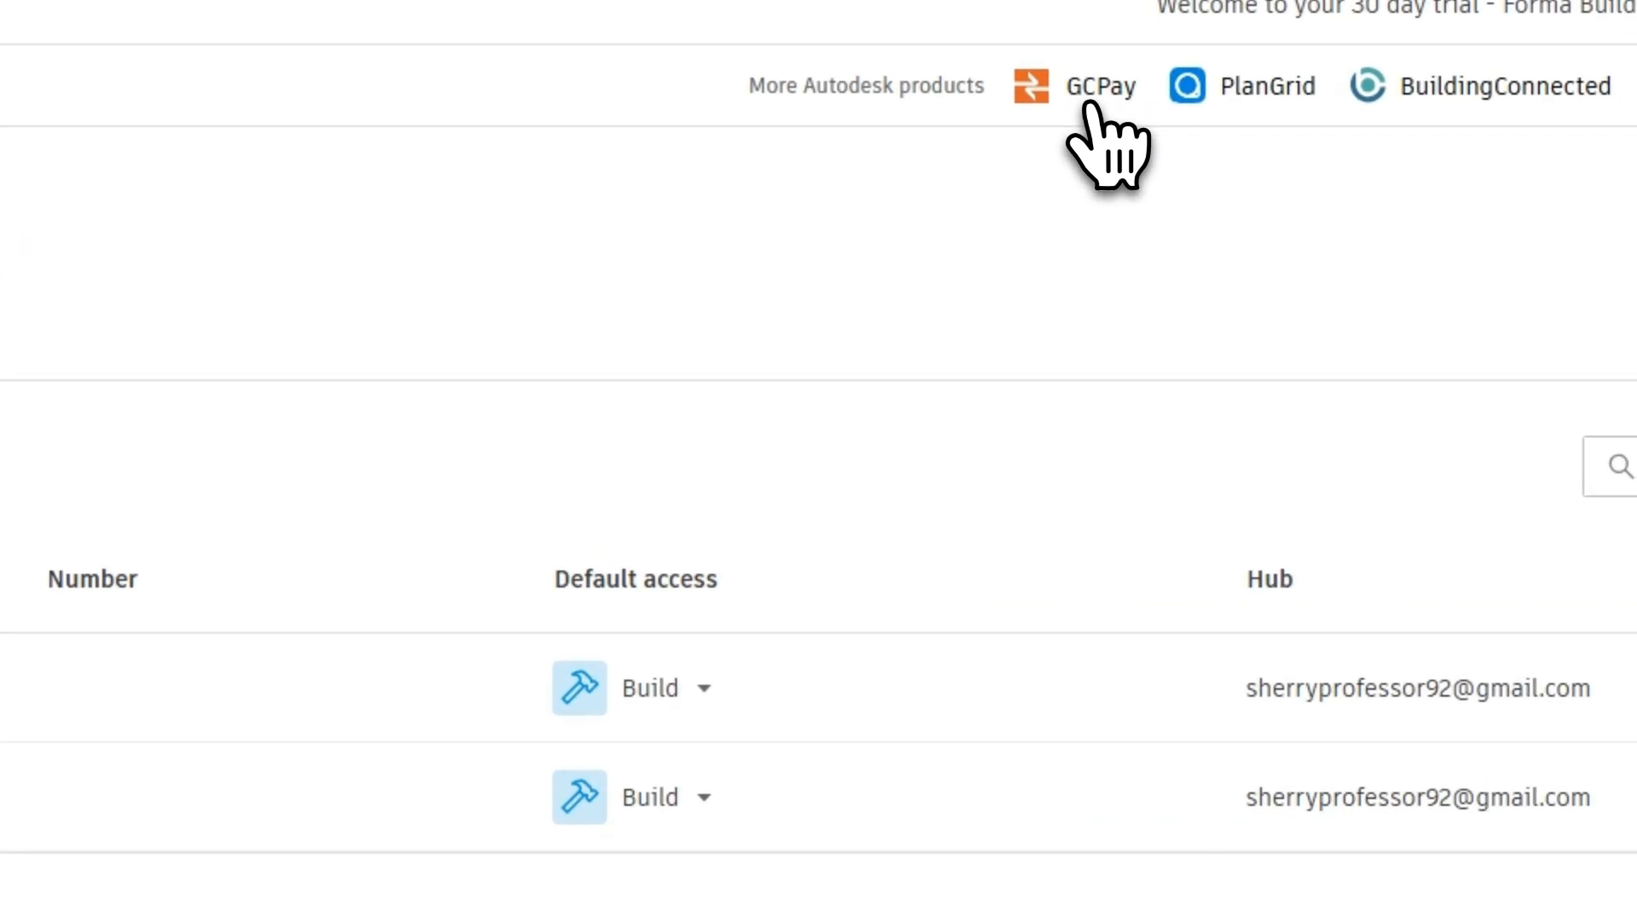
Step: Visit the related Autodesk products GCPay, PlanGrid, BuildingConnected and Pype AutoSpecs from the hub's project overview
left_click(1088, 97)
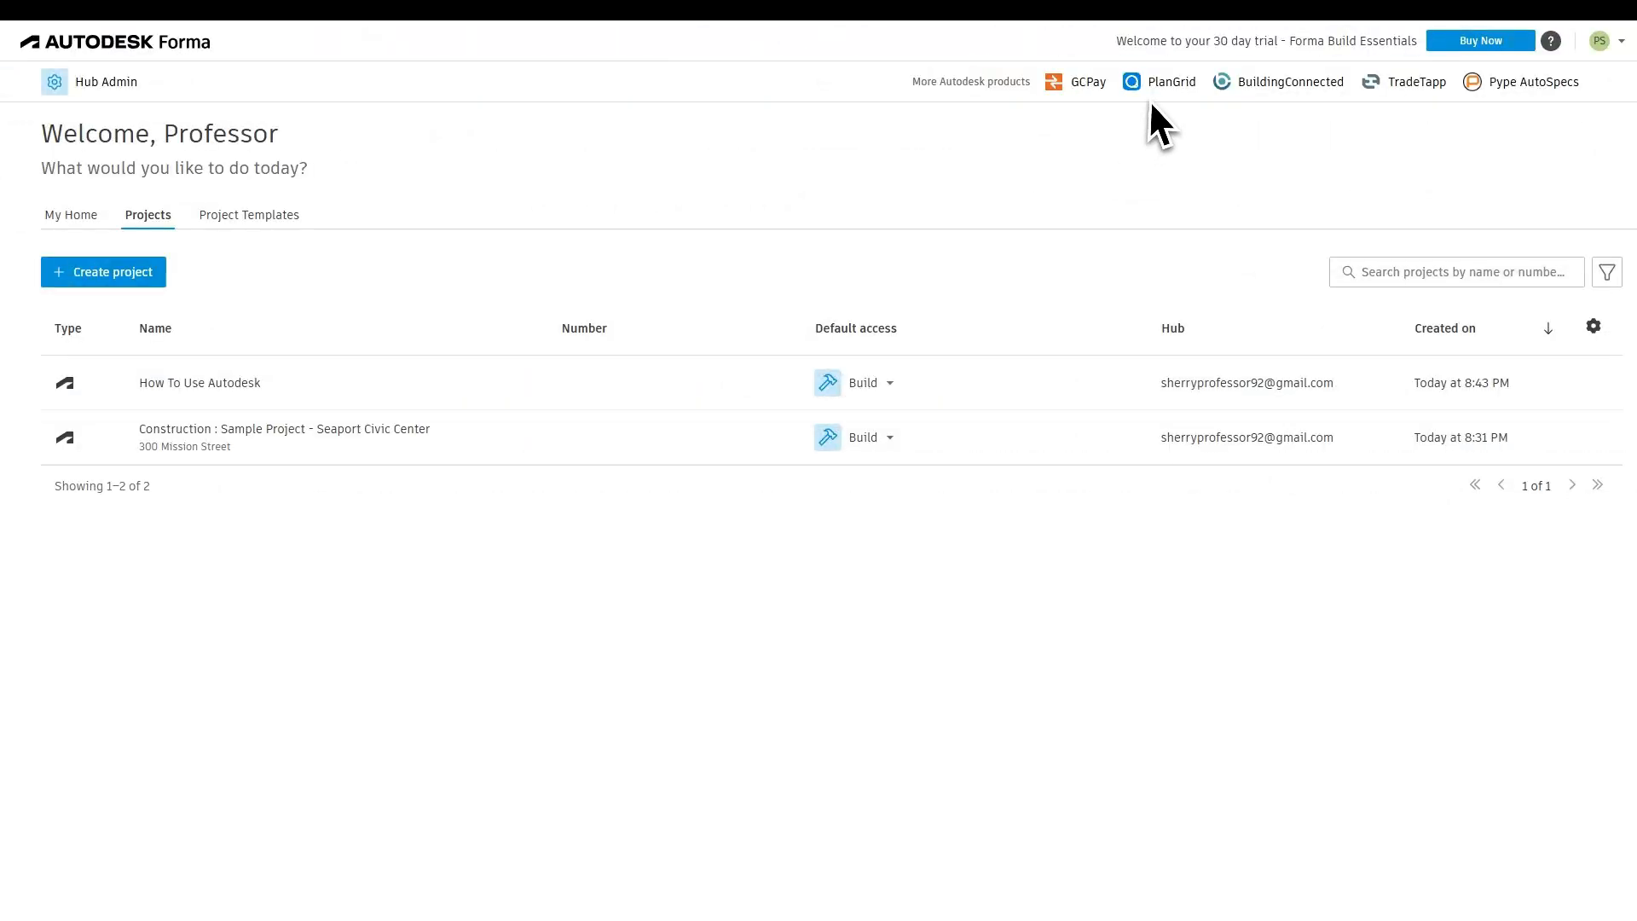
left_click(1155, 96)
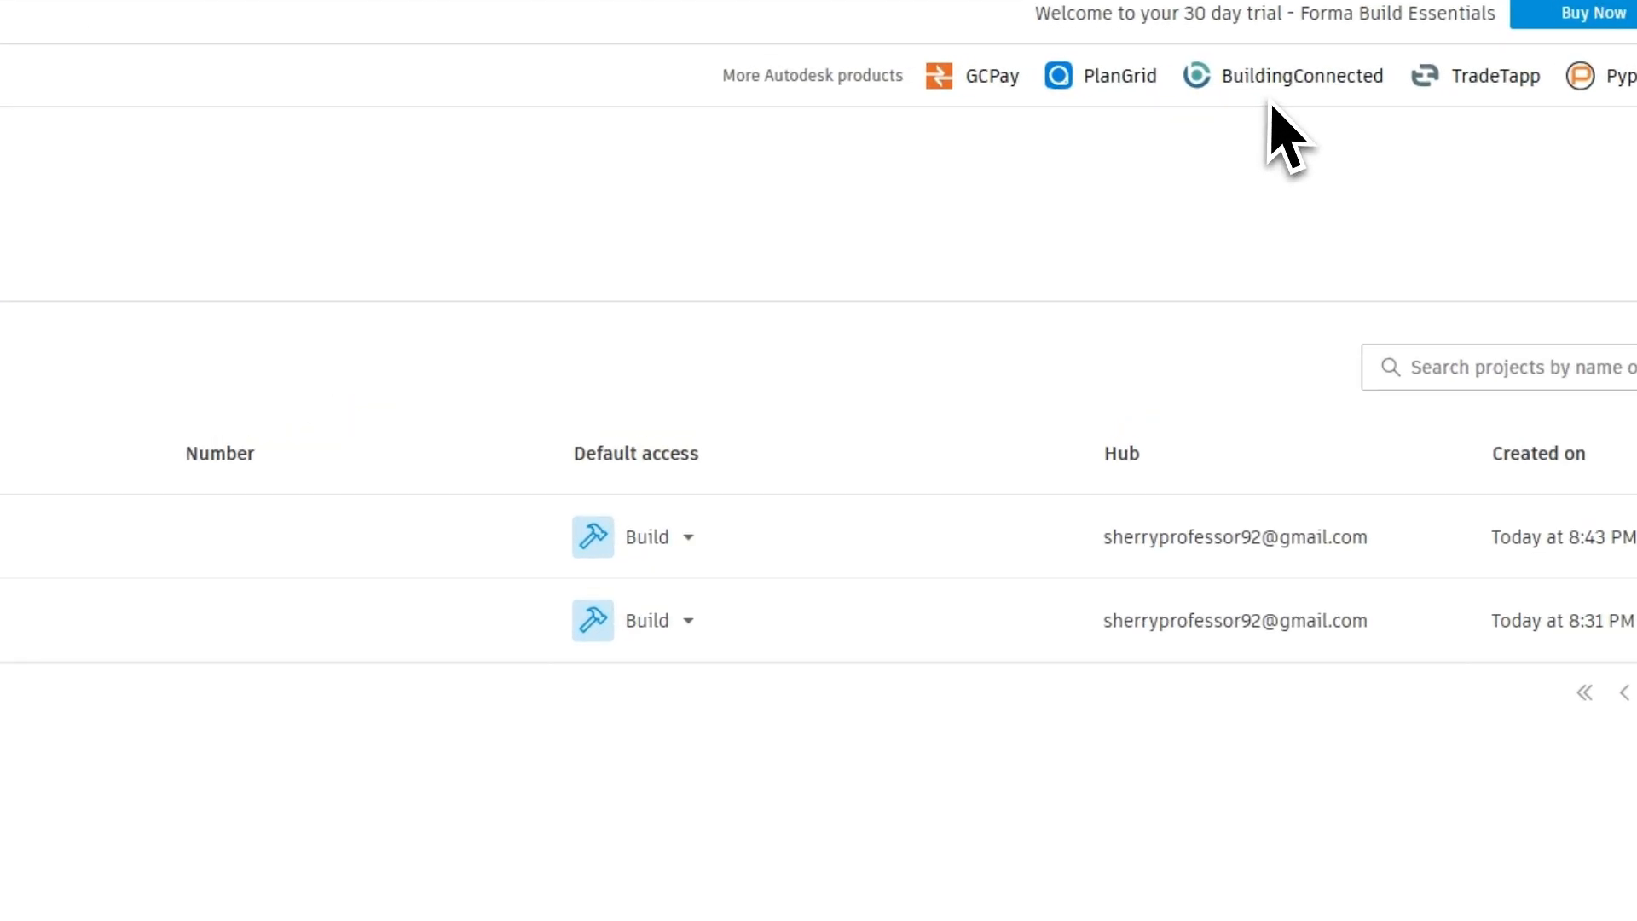
left_click(1262, 75)
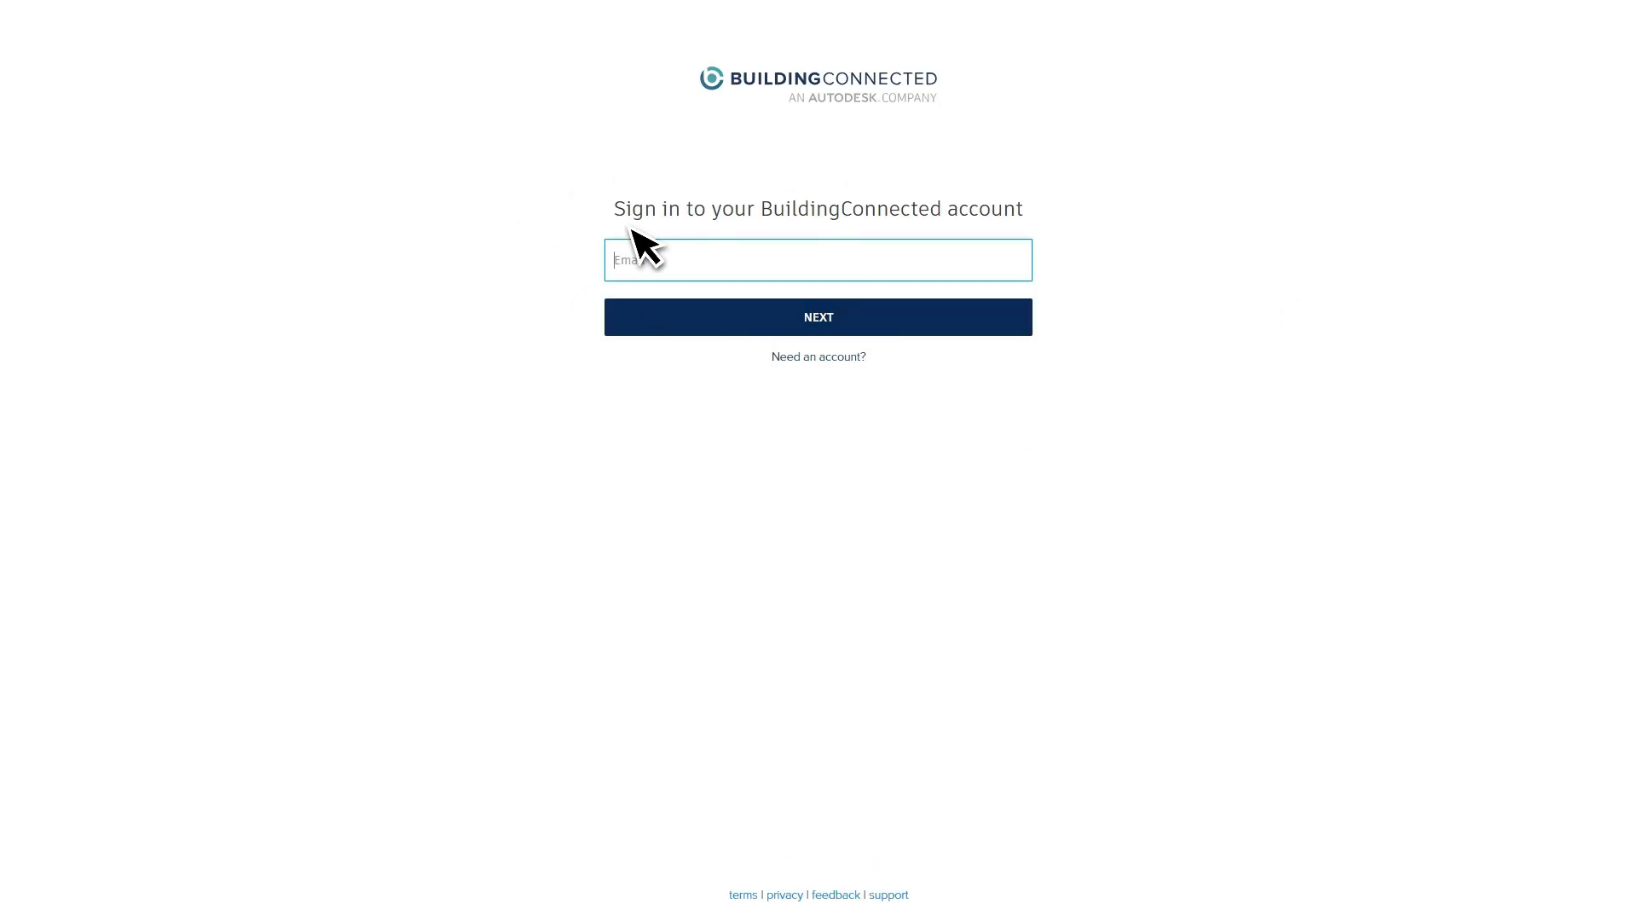
left_click_drag(631, 210, 811, 210)
left_click(1077, 209)
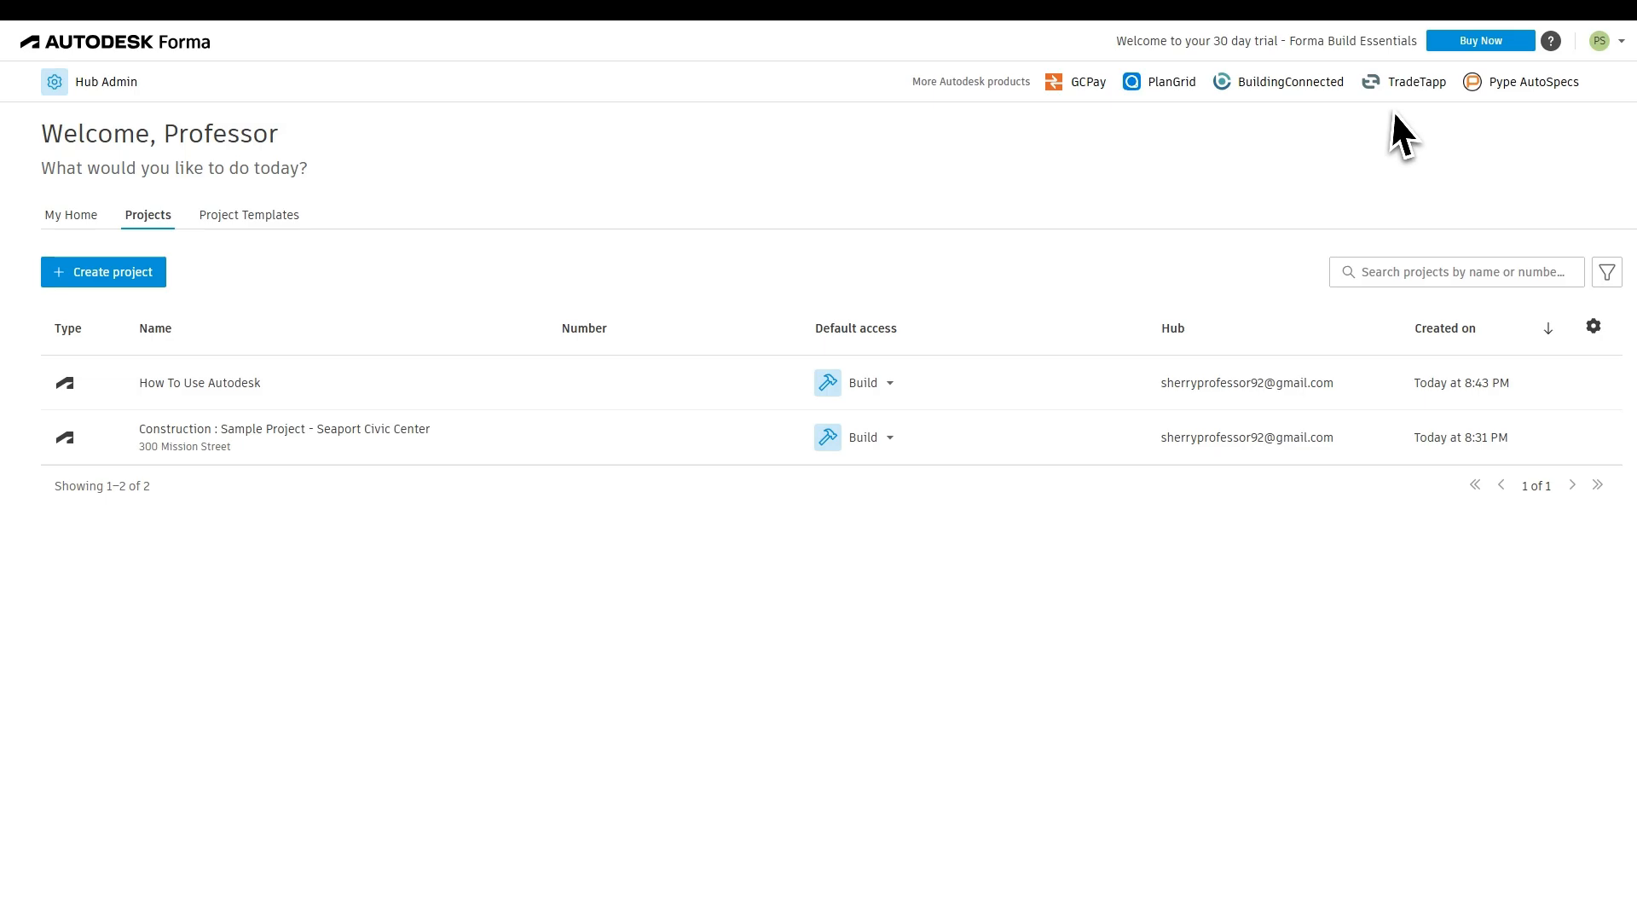
left_click(1509, 86)
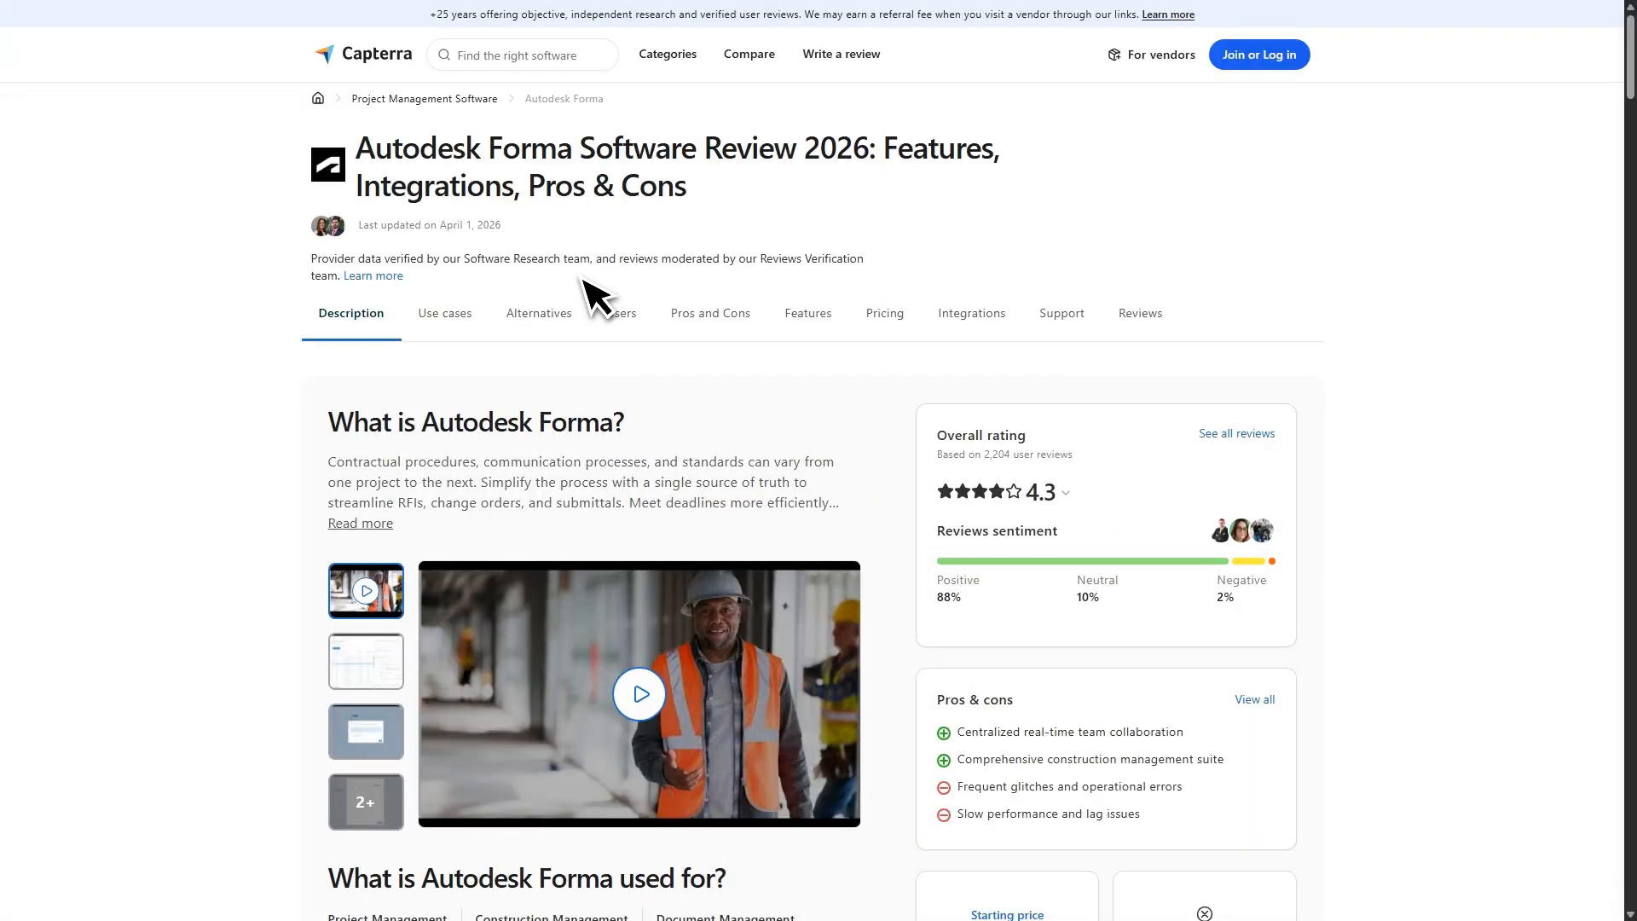
Step: Switch to Capterra and G2 and read through their Autodesk Forma product details, comparisons, integrations and user reviews
scroll(1380, 550, "down", 6)
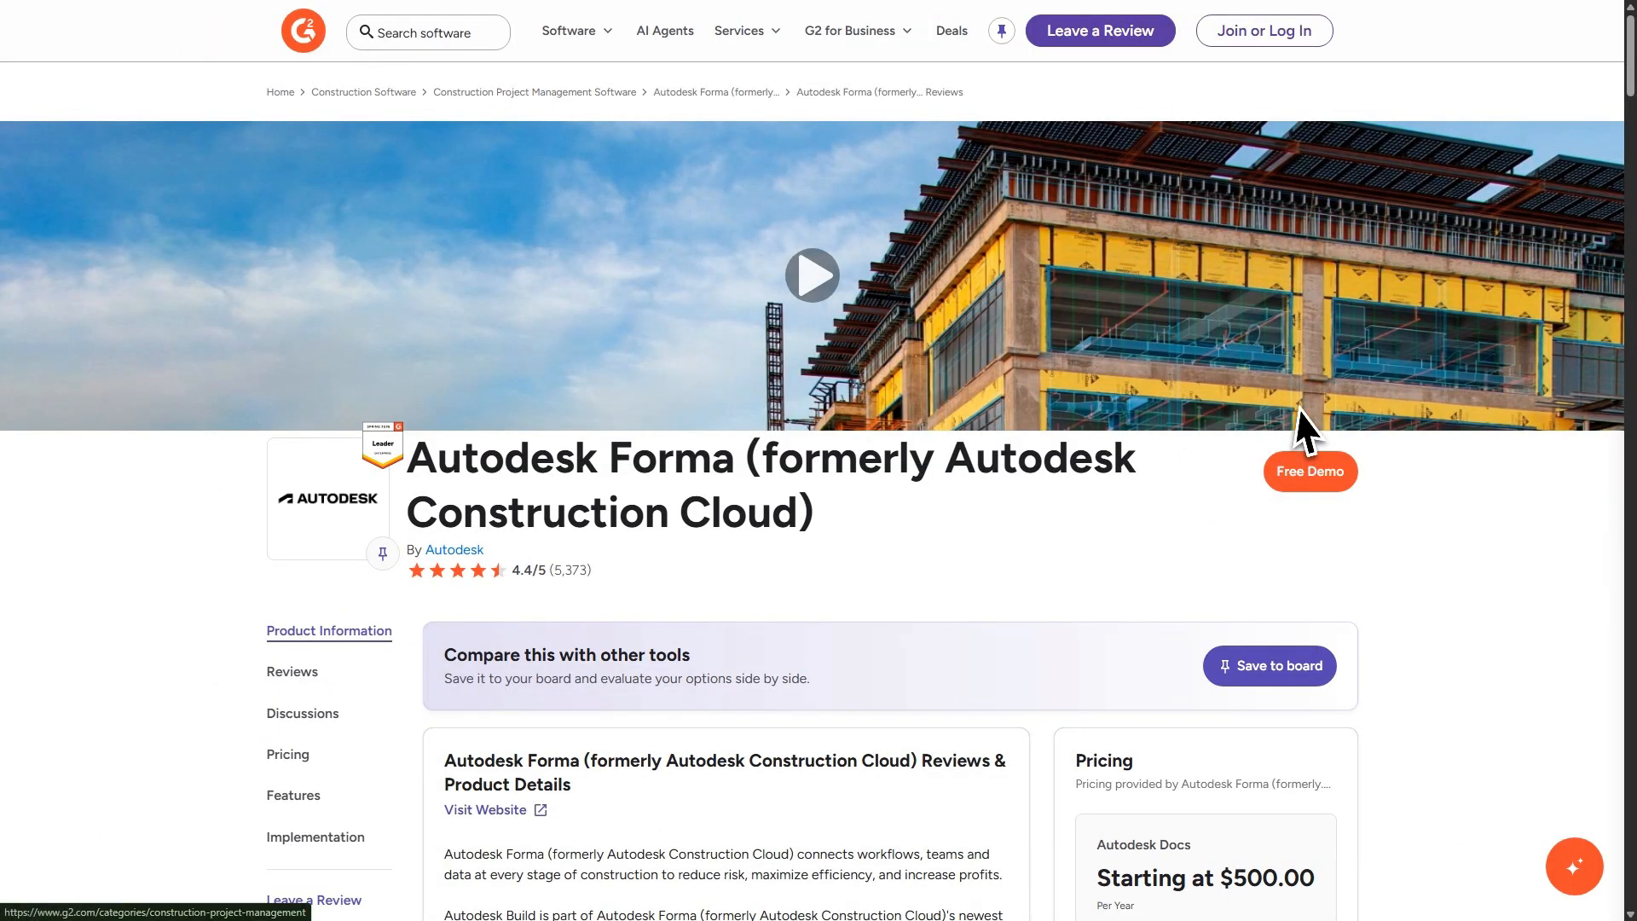
scroll(1426, 468, "down", 5)
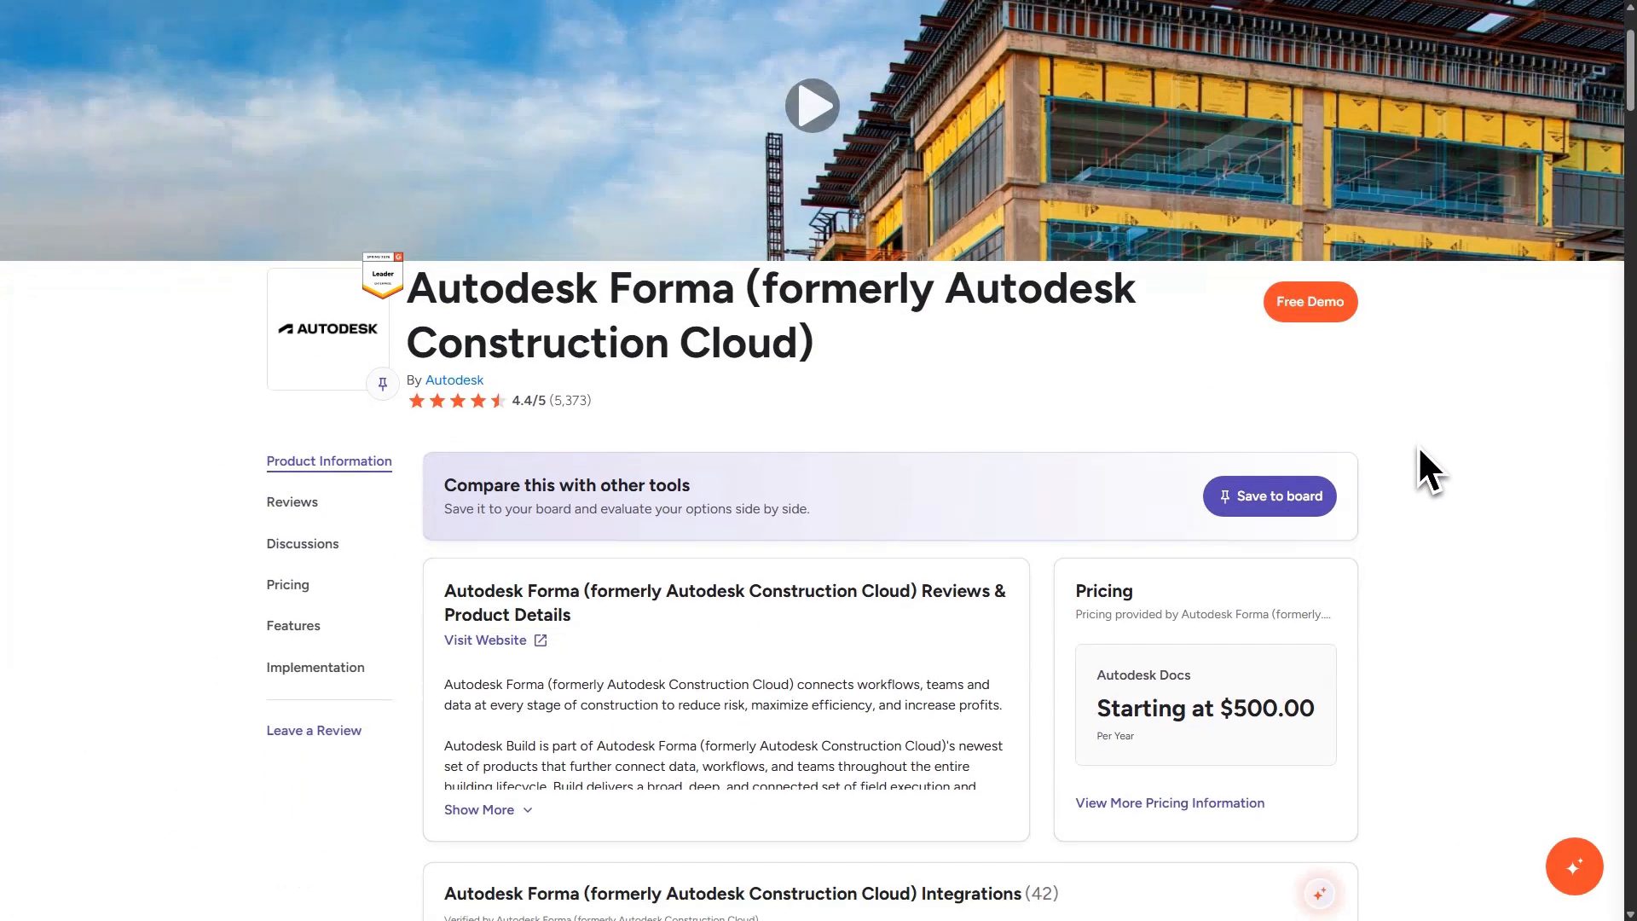
scroll(992, 410, "down", 4)
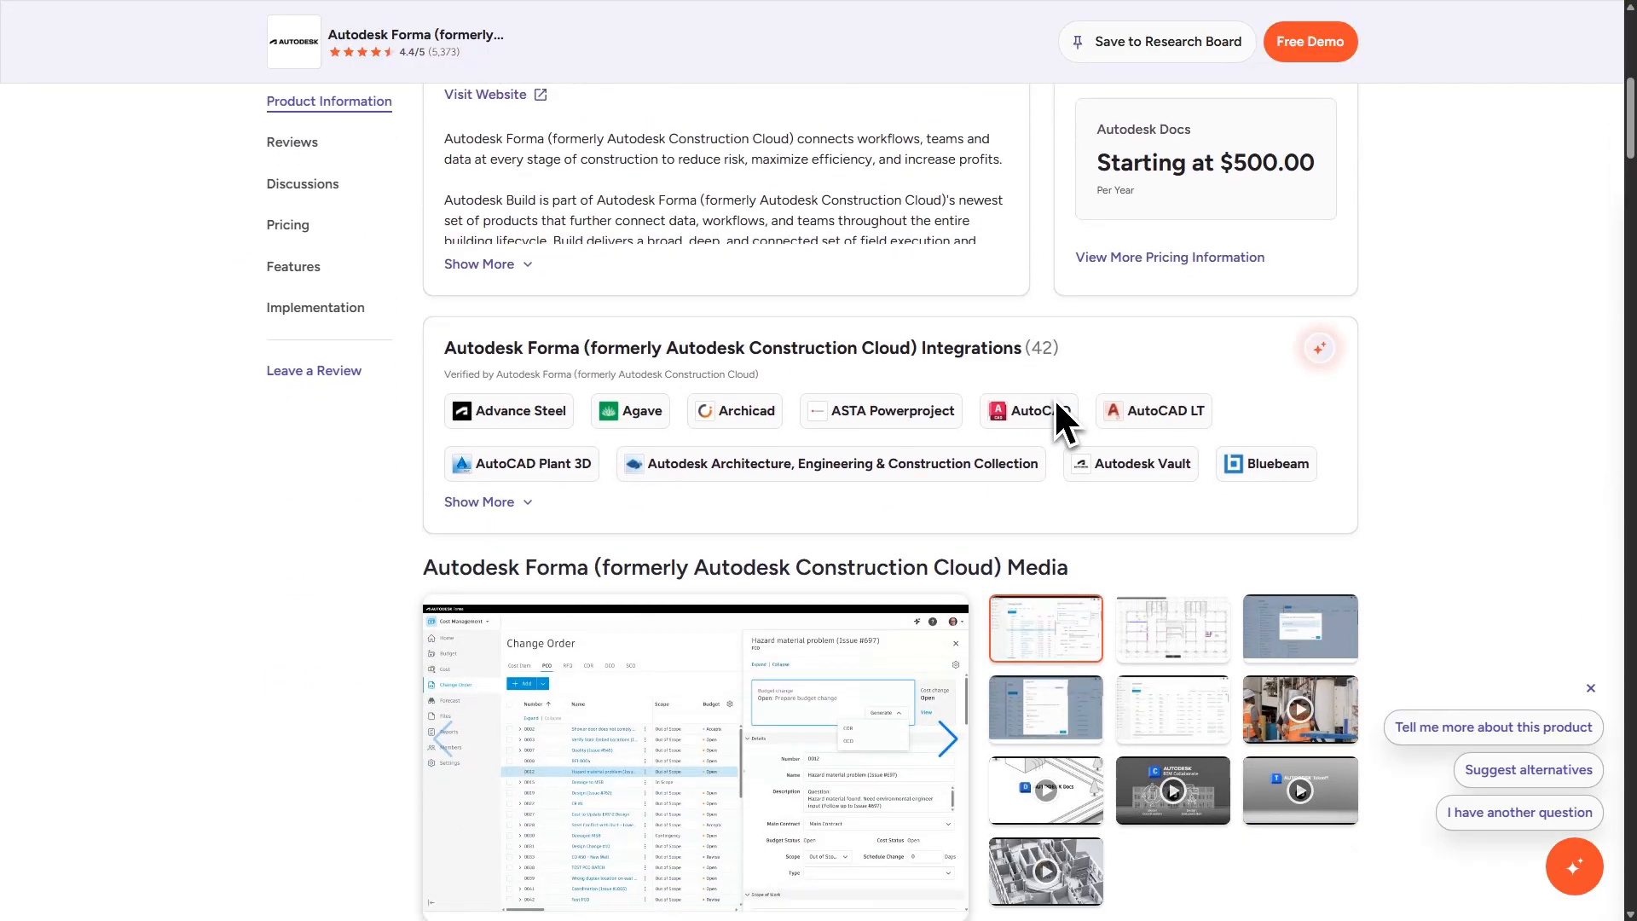
scroll(1057, 307, "down", 7)
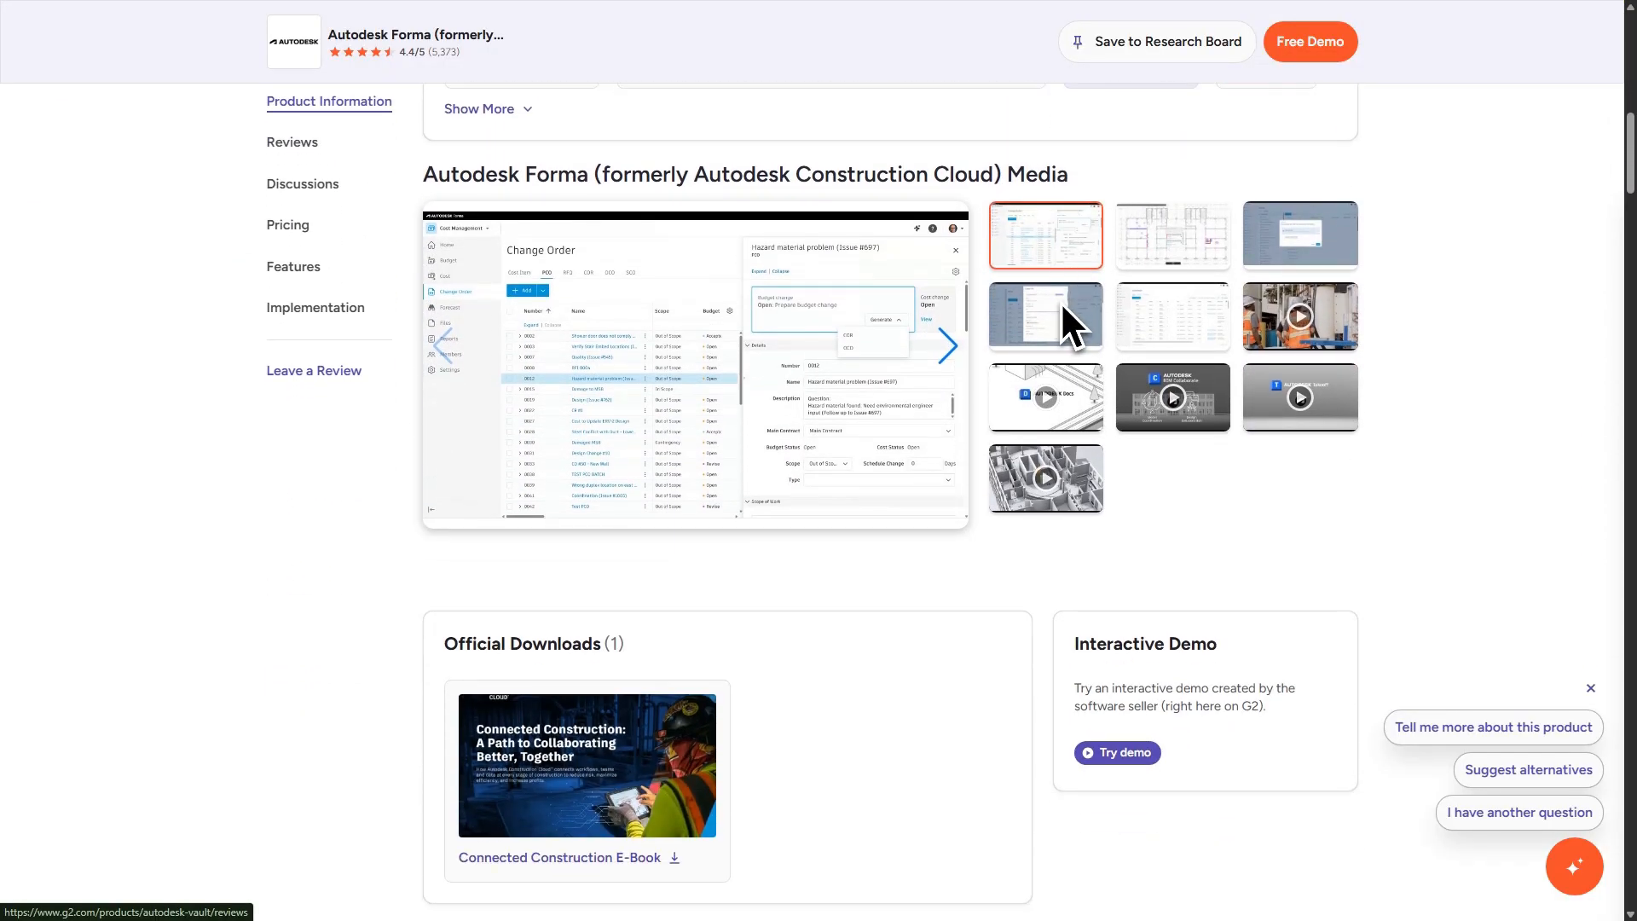
scroll(1137, 310, "down", 7)
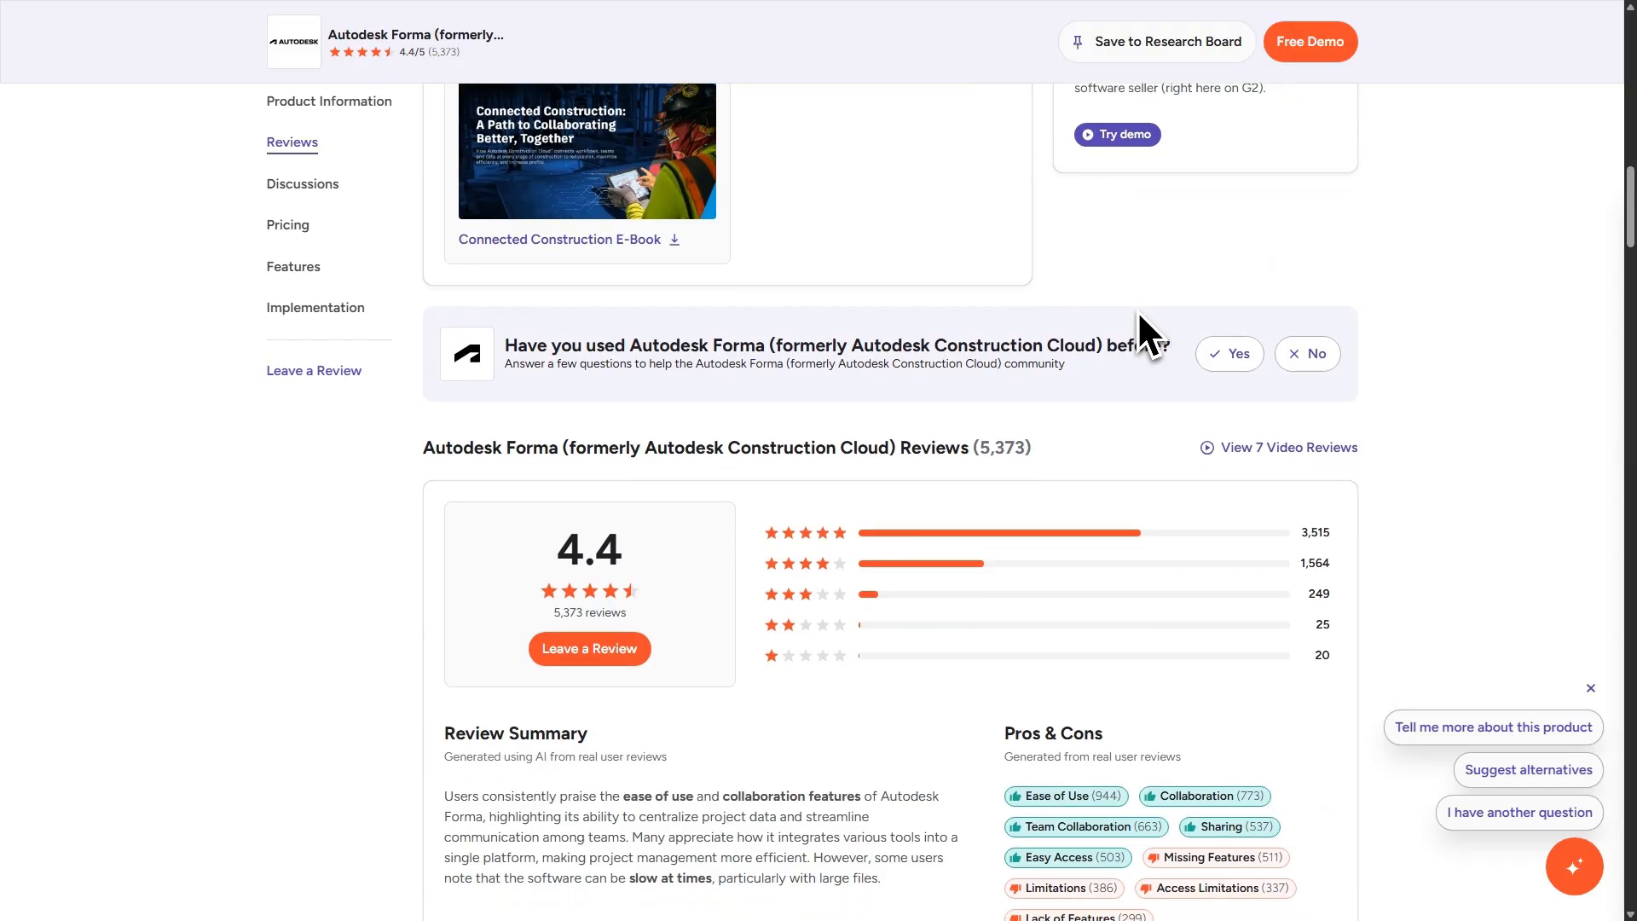